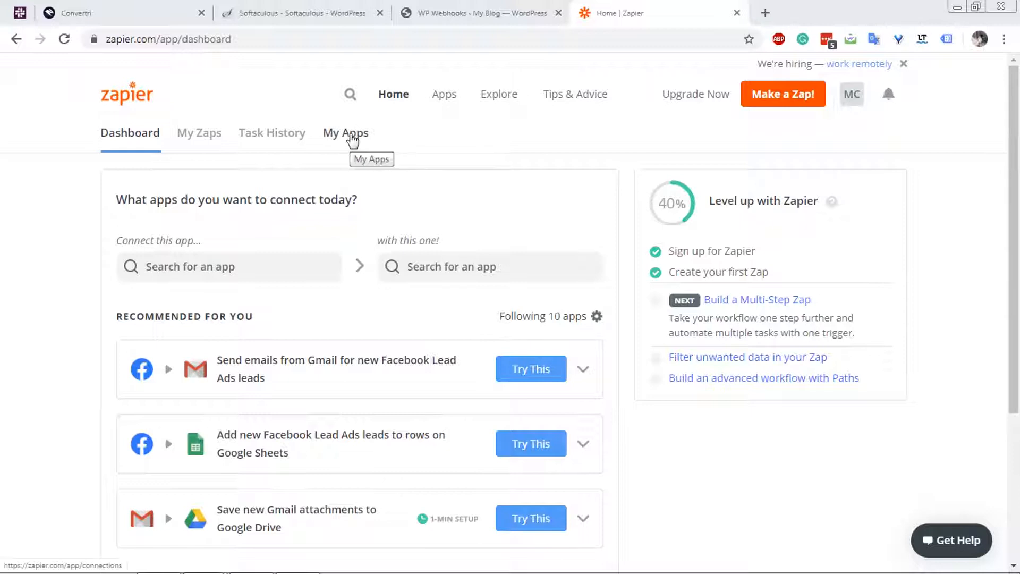
Step: Look up Stripe among the apps available for a new account connection in My Apps
{"action": "left_click", "coordinate": [353, 139]}
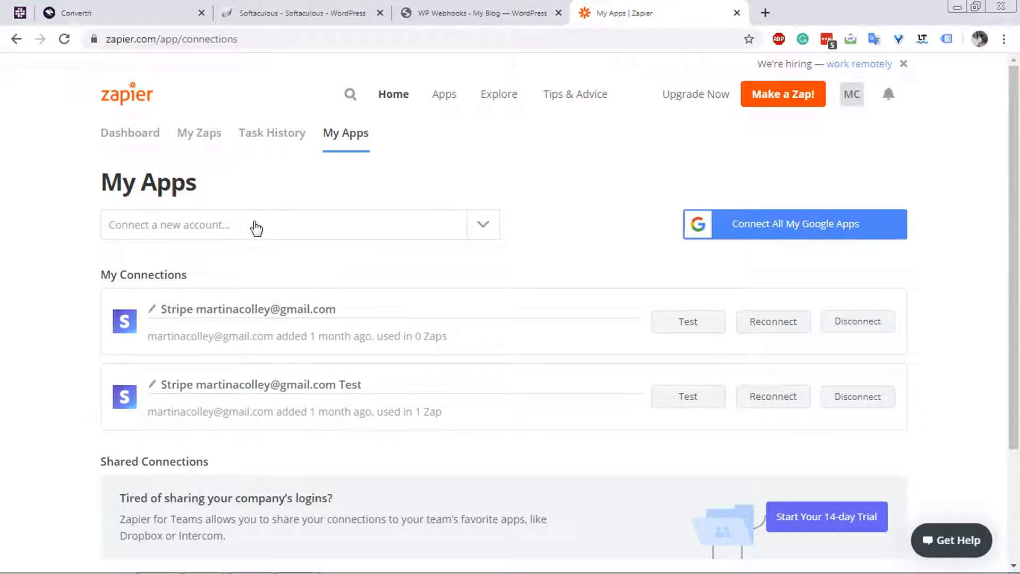
{"action": "left_click", "coordinate": [256, 227]}
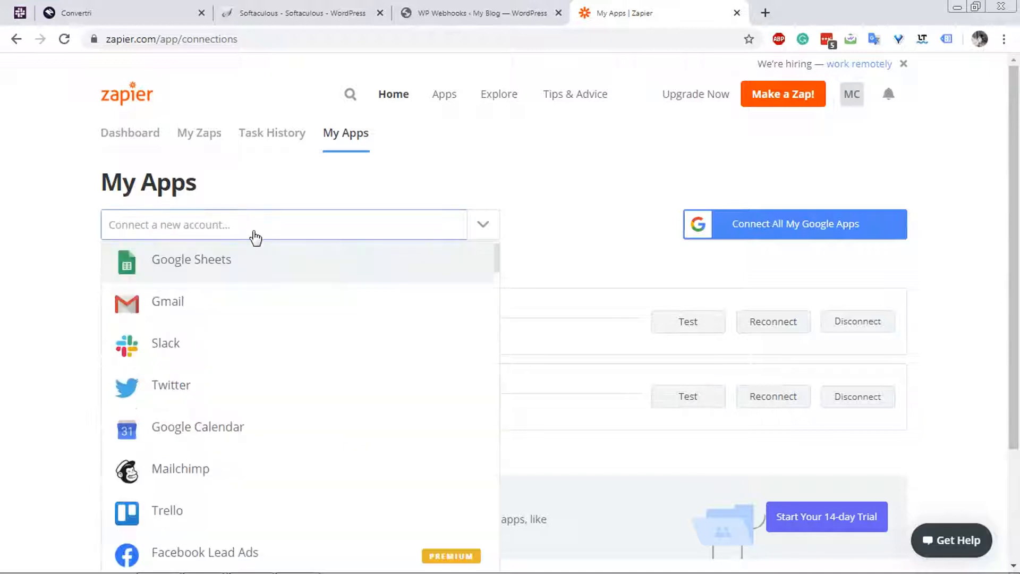
{"action": "type", "text": "stripe"}
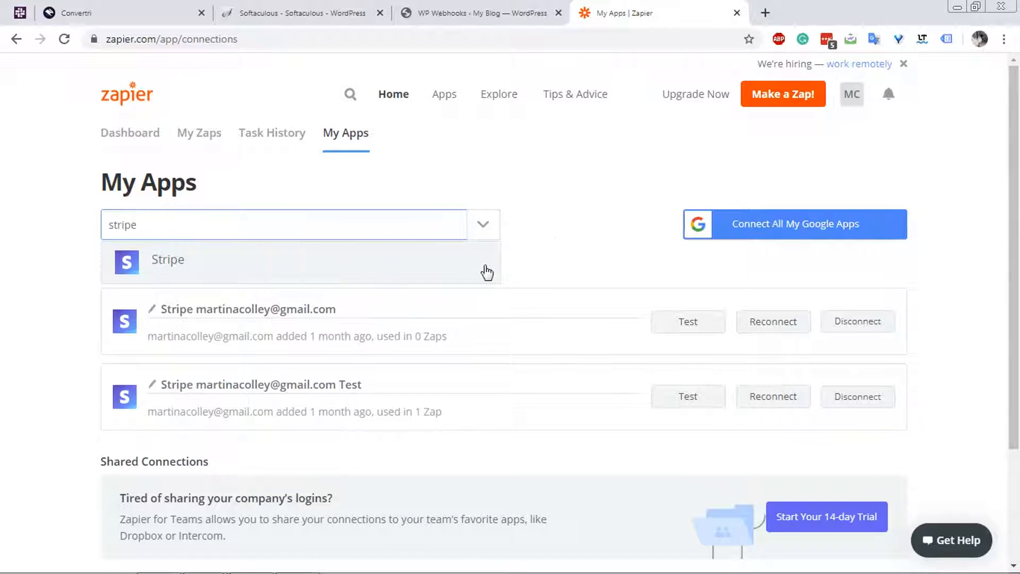
{"action": "left_click", "coordinate": [565, 241]}
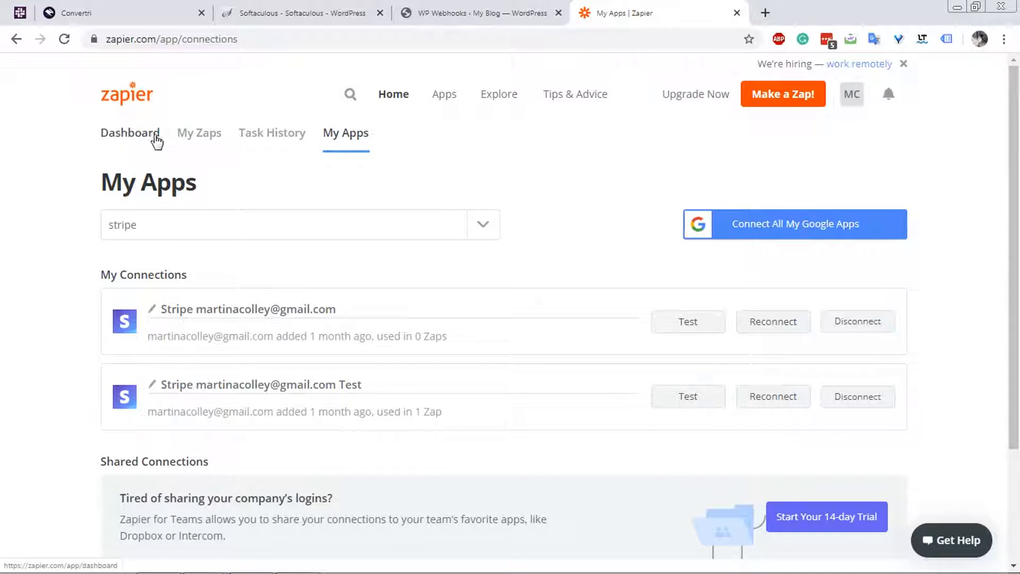
Step: Open the existing Member Create Zap in the editor from the list of Zaps
{"action": "left_click", "coordinate": [193, 137]}
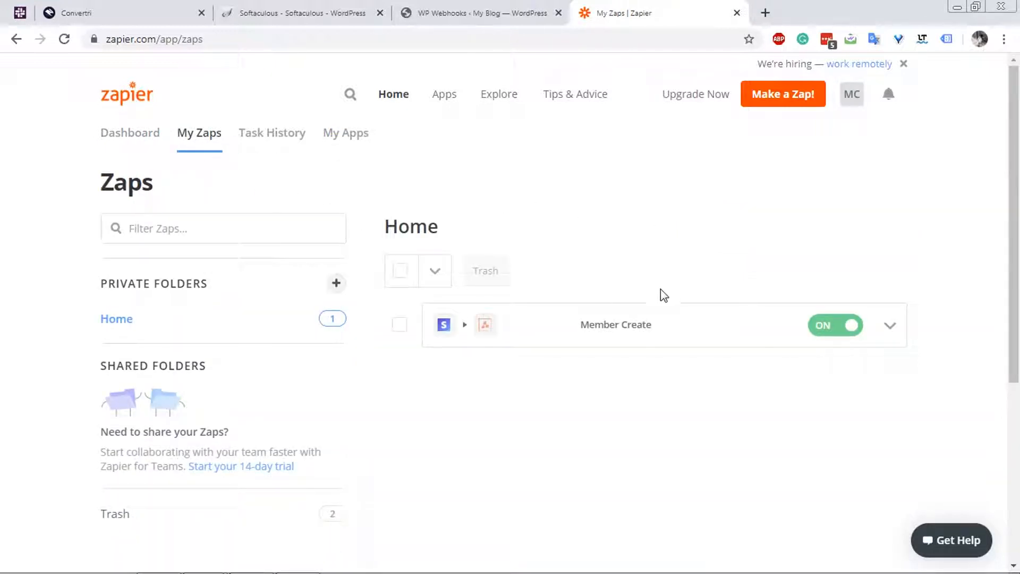
{"action": "left_click", "coordinate": [893, 325]}
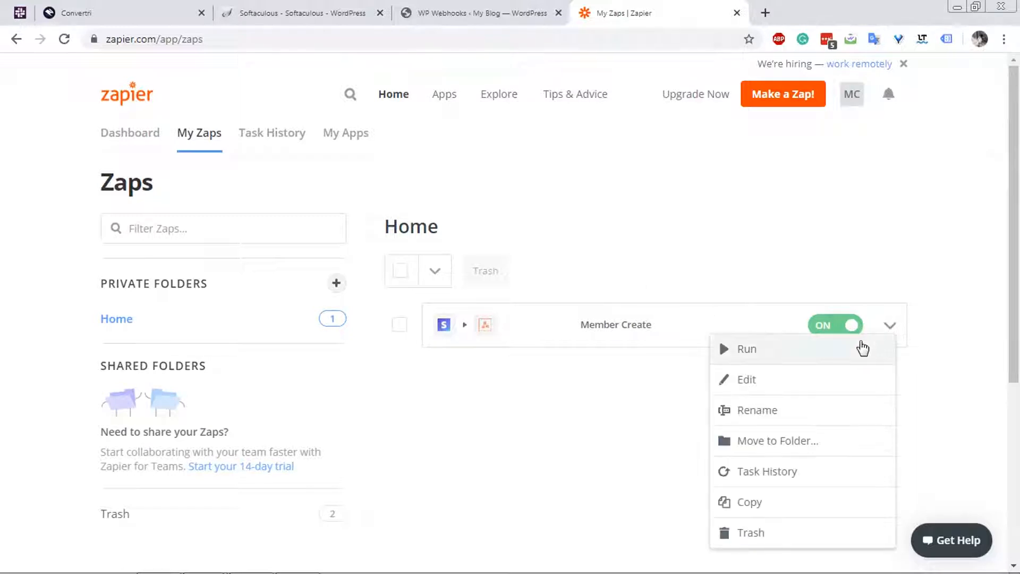
{"action": "right_click", "coordinate": [805, 376]}
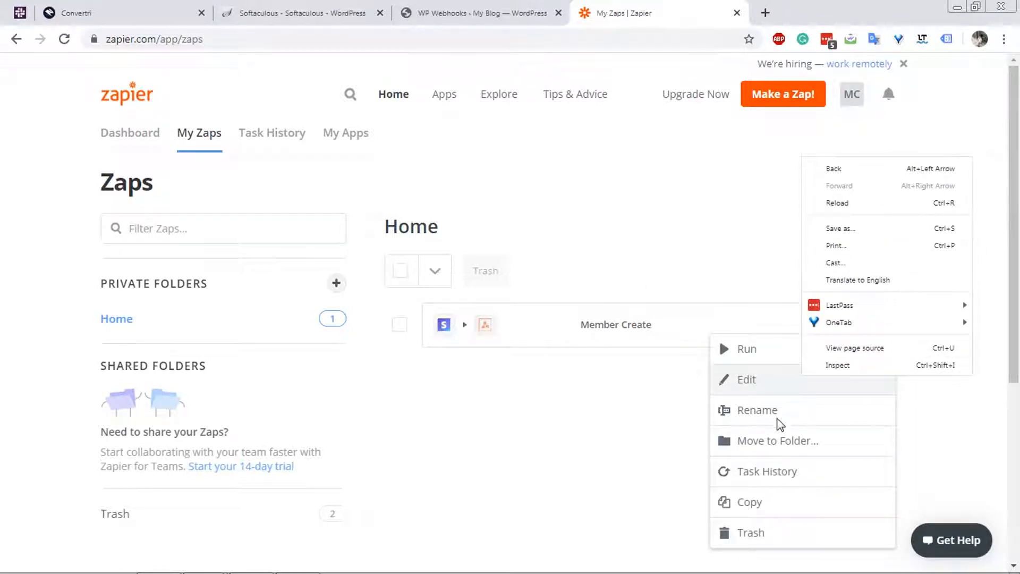
{"action": "left_click", "coordinate": [760, 383]}
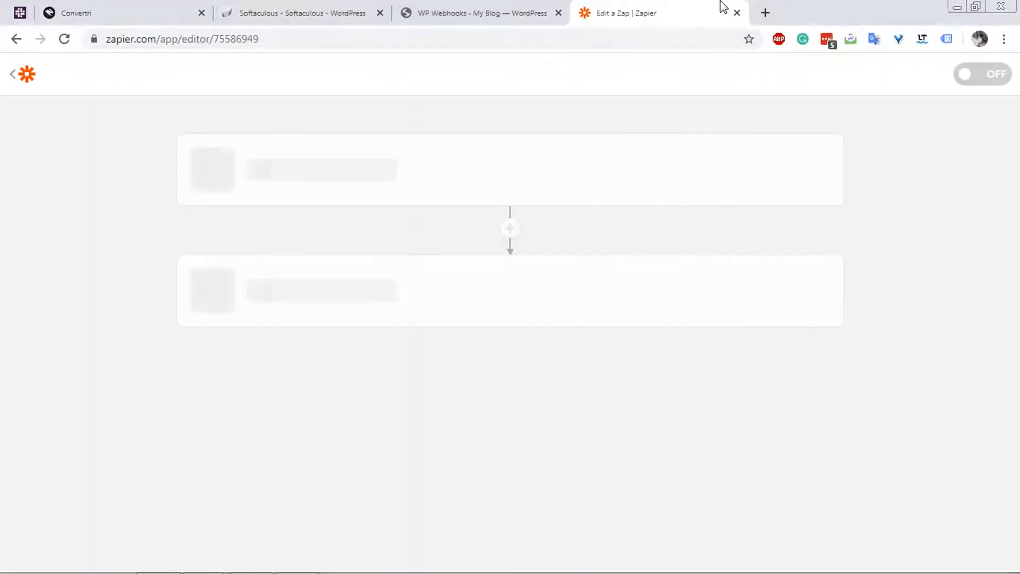
Step: Open zapier.com in a new browser tab and bring up the list of Zaps
{"action": "left_click", "coordinate": [763, 12]}
{"action": "type", "text": "zapi"}
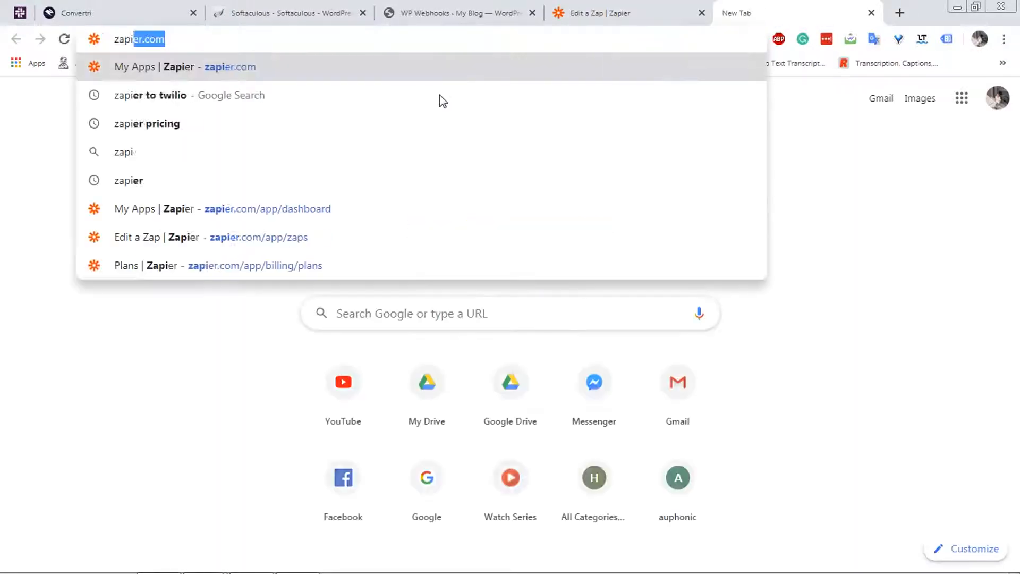
{"action": "key", "text": "Return"}
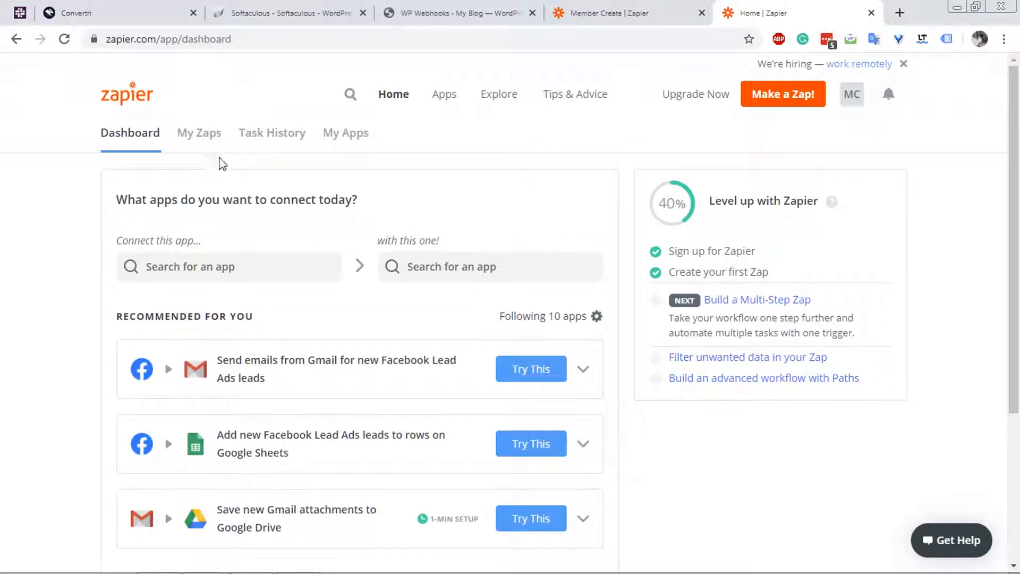
{"action": "left_click", "coordinate": [202, 146]}
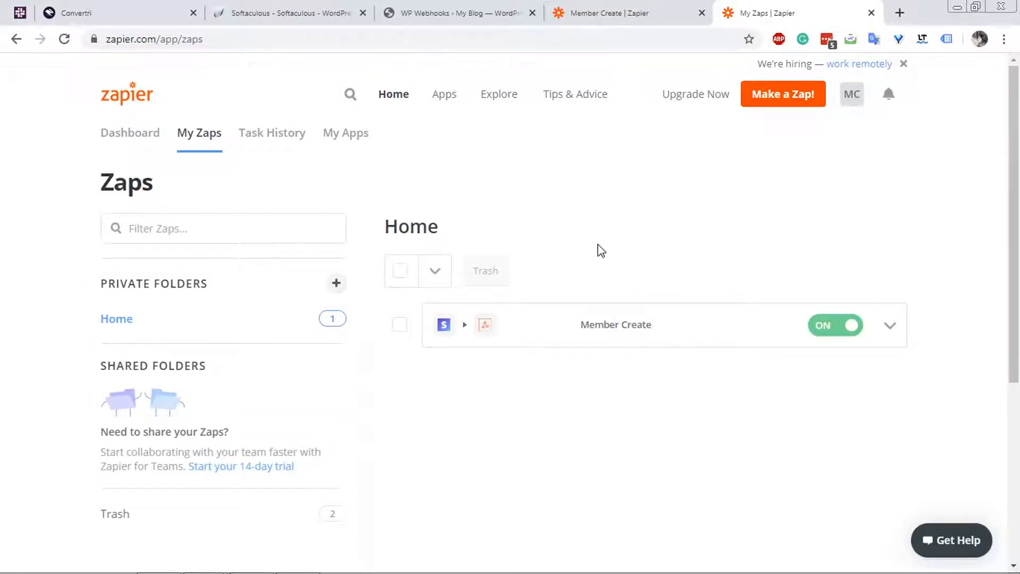
{"action": "scroll", "coordinate": [613, 271], "scroll_direction": "down", "scroll_amount": 5}
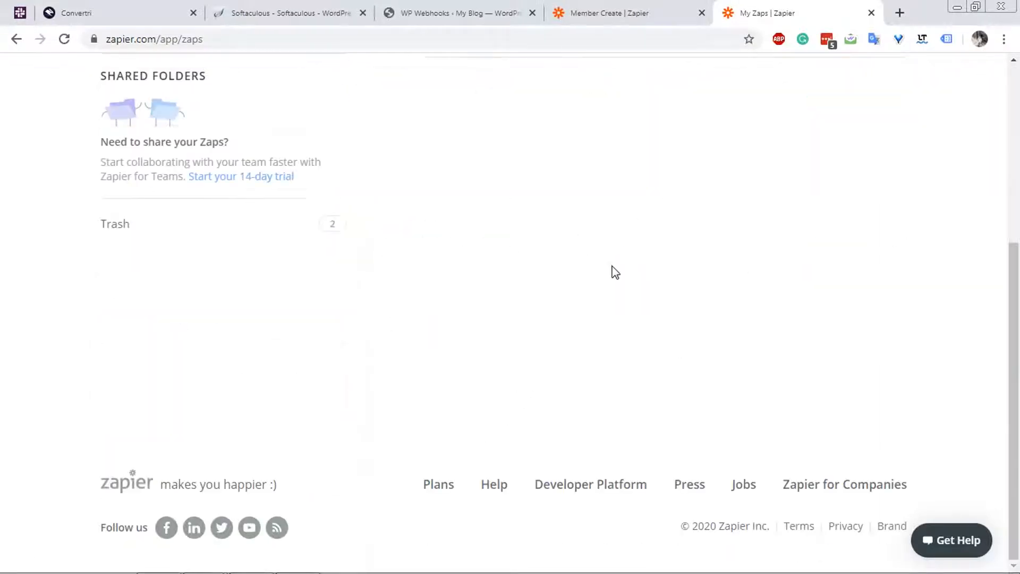
{"action": "scroll", "coordinate": [613, 271], "scroll_direction": "up", "scroll_amount": 5}
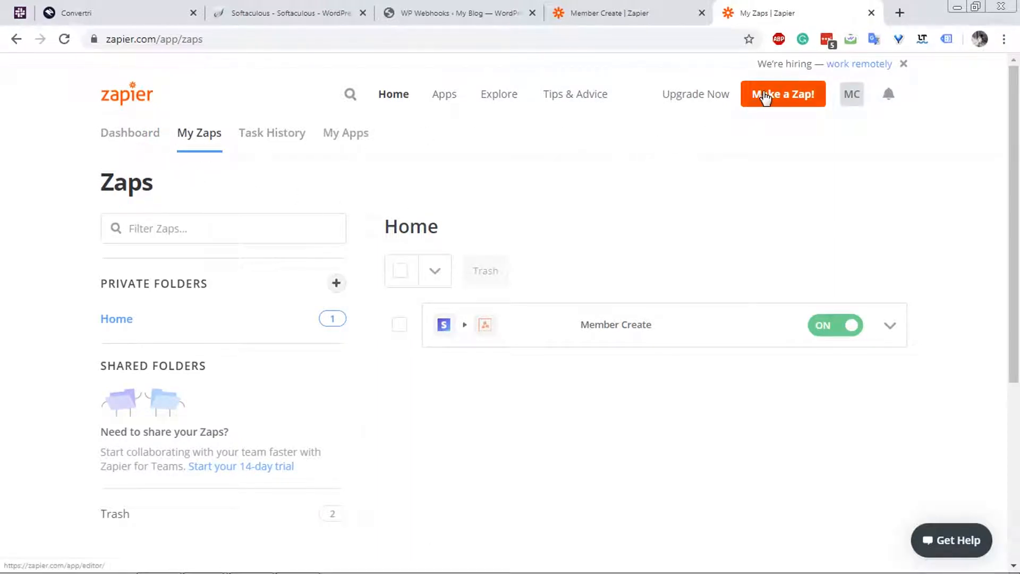
Step: Create a new Zap with Stripe as the trigger app and New Charge as the trigger event
{"action": "left_click", "coordinate": [765, 96]}
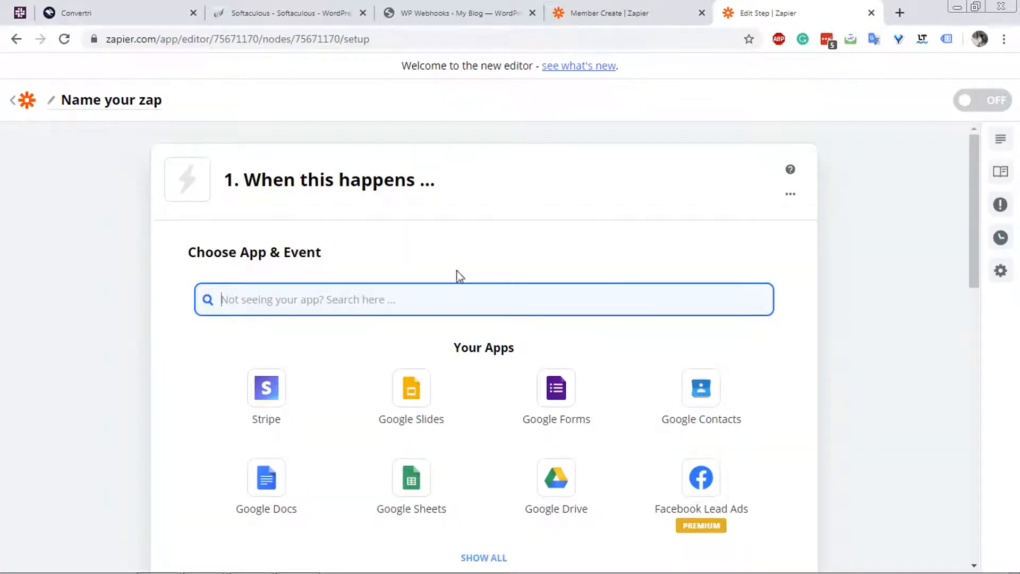
{"action": "left_click", "coordinate": [263, 387]}
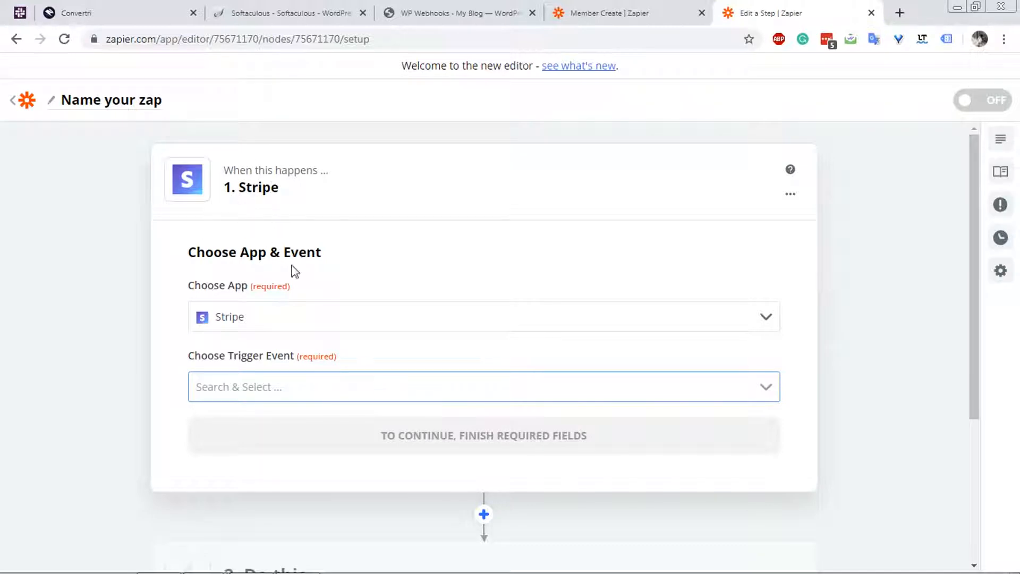
{"action": "left_click", "coordinate": [272, 379]}
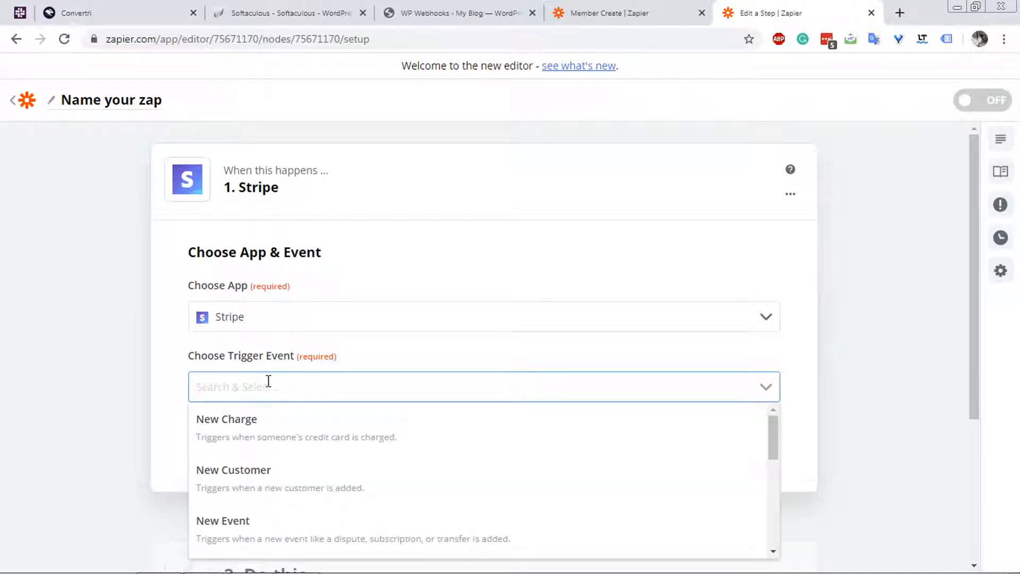
{"action": "scroll", "coordinate": [152, 381], "scroll_direction": "down", "scroll_amount": 1}
{"action": "left_click", "coordinate": [212, 365]}
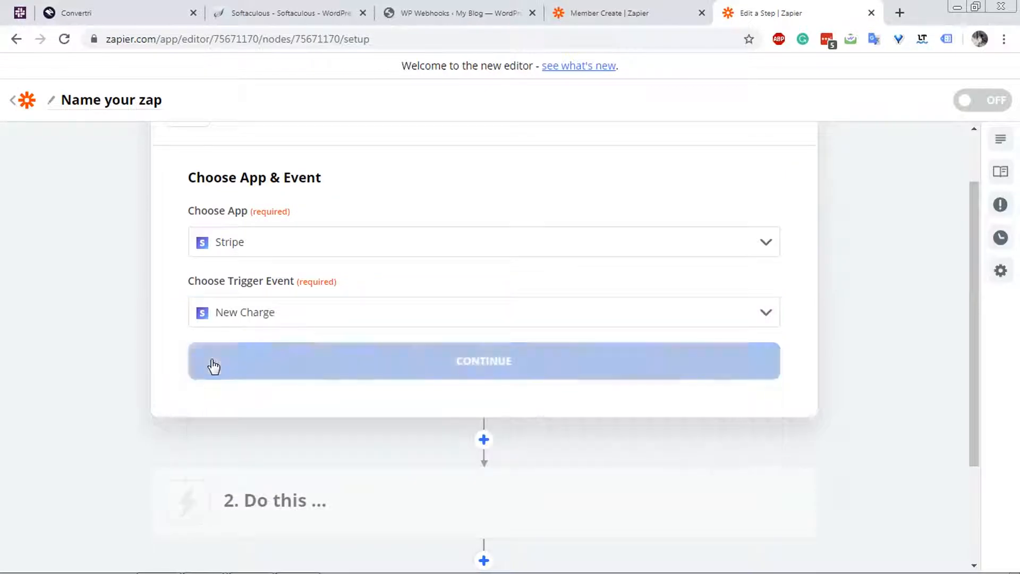
{"action": "left_click", "coordinate": [213, 367]}
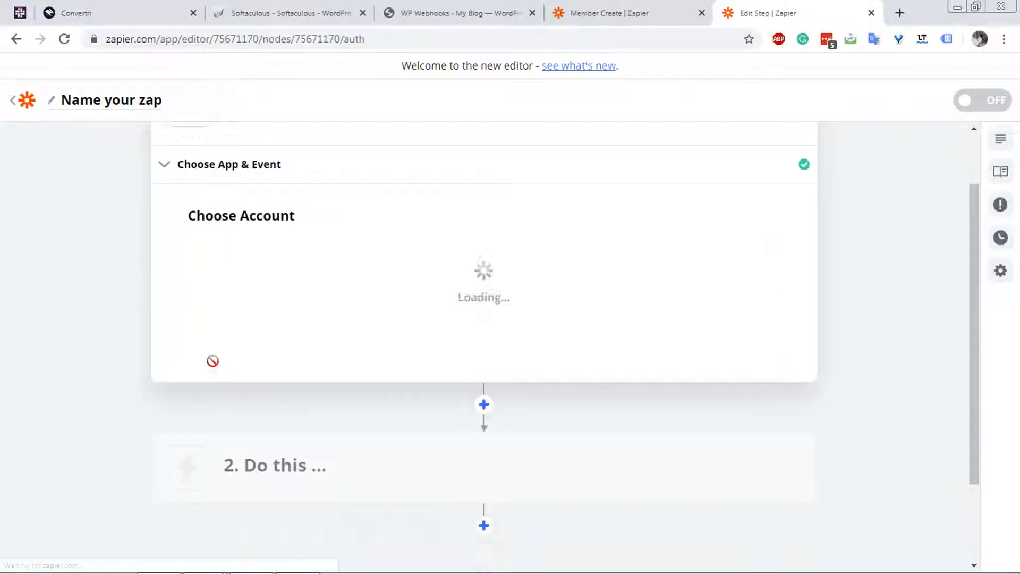
Step: Choose the Test Stripe account for the trigger and continue to the charge options
{"action": "left_click", "coordinate": [262, 288]}
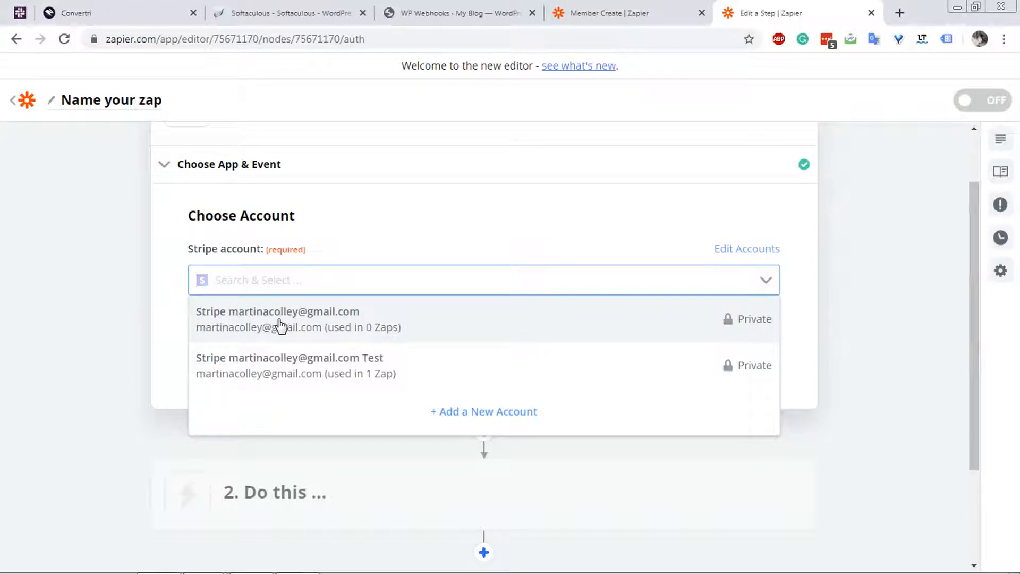
{"action": "left_click", "coordinate": [291, 367]}
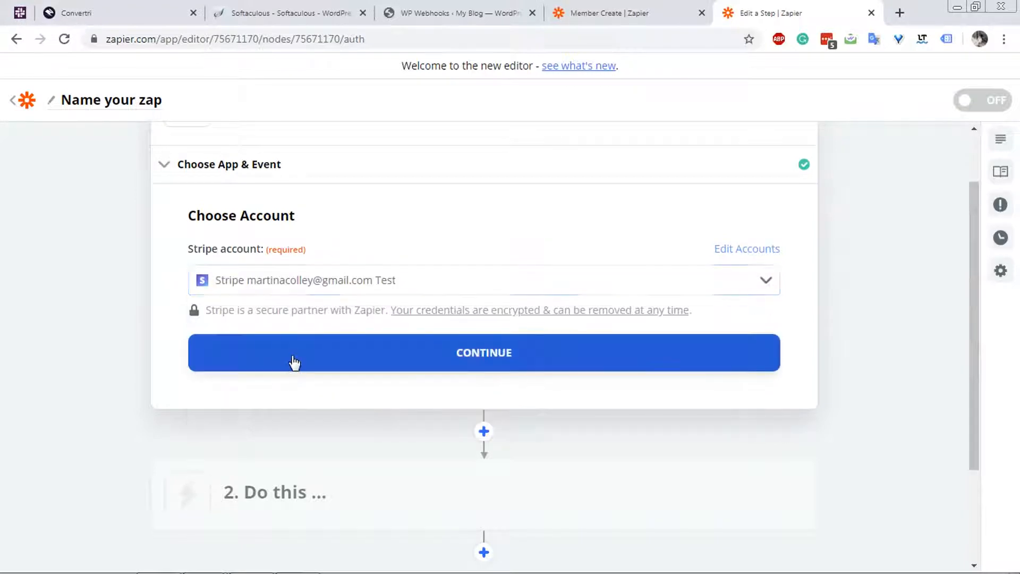
{"action": "left_click", "coordinate": [293, 363]}
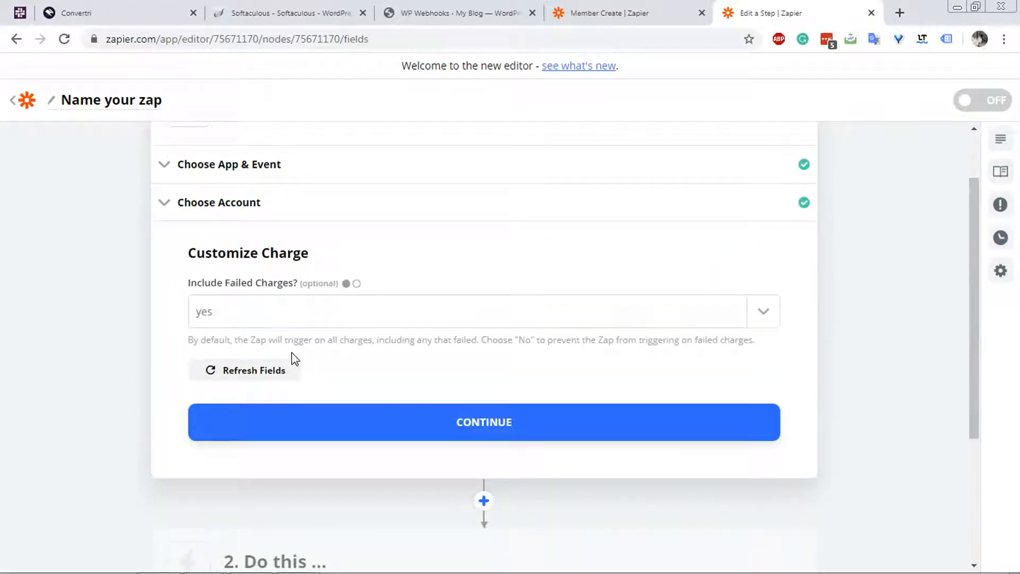
Step: Set Include Failed Charges to no, then test the Stripe trigger and continue to the action step
{"action": "left_click", "coordinate": [272, 310]}
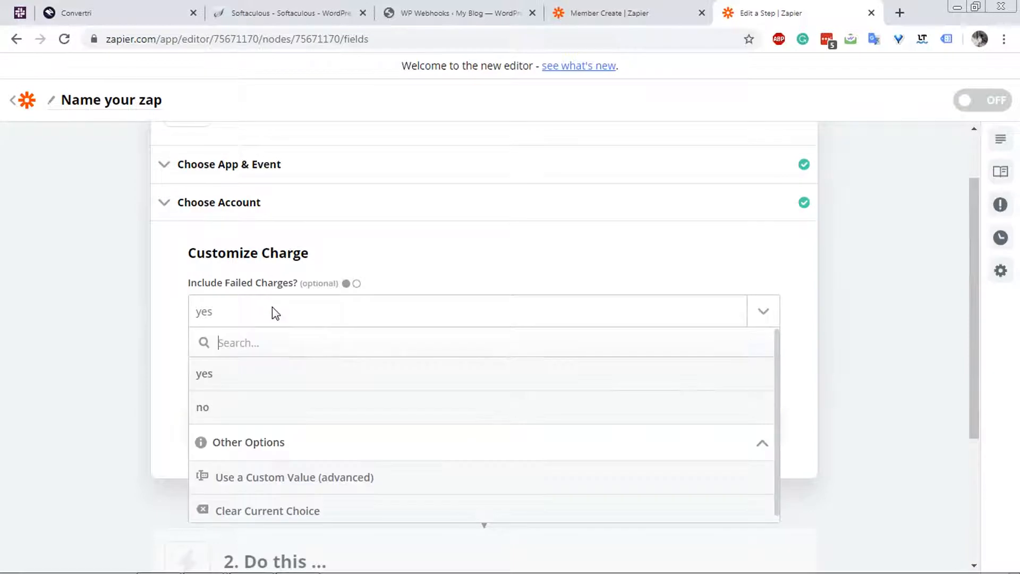
{"action": "left_click", "coordinate": [280, 409]}
{"action": "left_click", "coordinate": [314, 431]}
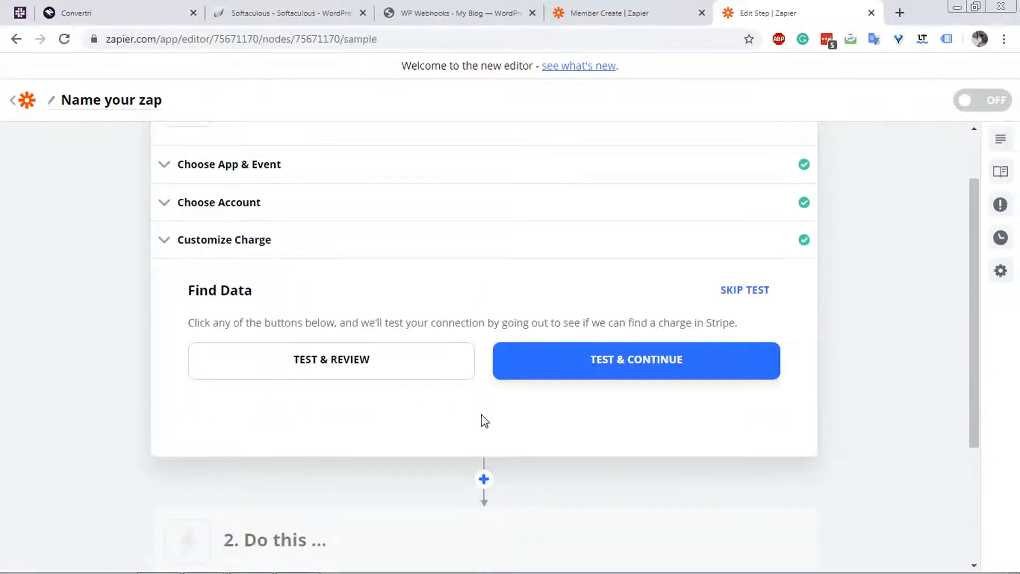
{"action": "left_click", "coordinate": [606, 366]}
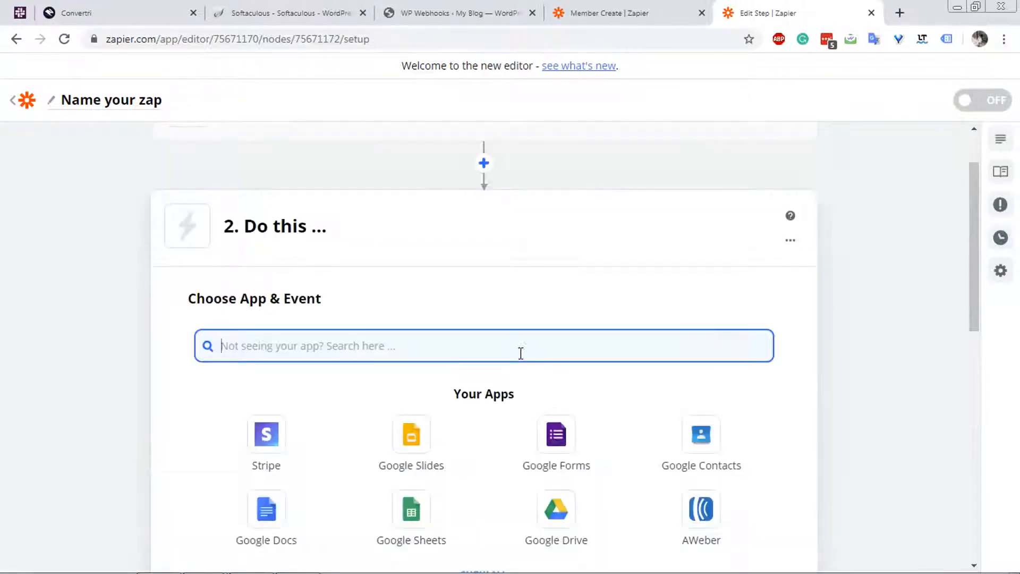
Step: Search for webhooks and set the Zap's action to Webhooks by Zapier with the POST event
{"action": "scroll", "coordinate": [512, 354], "scroll_direction": "down", "scroll_amount": 5}
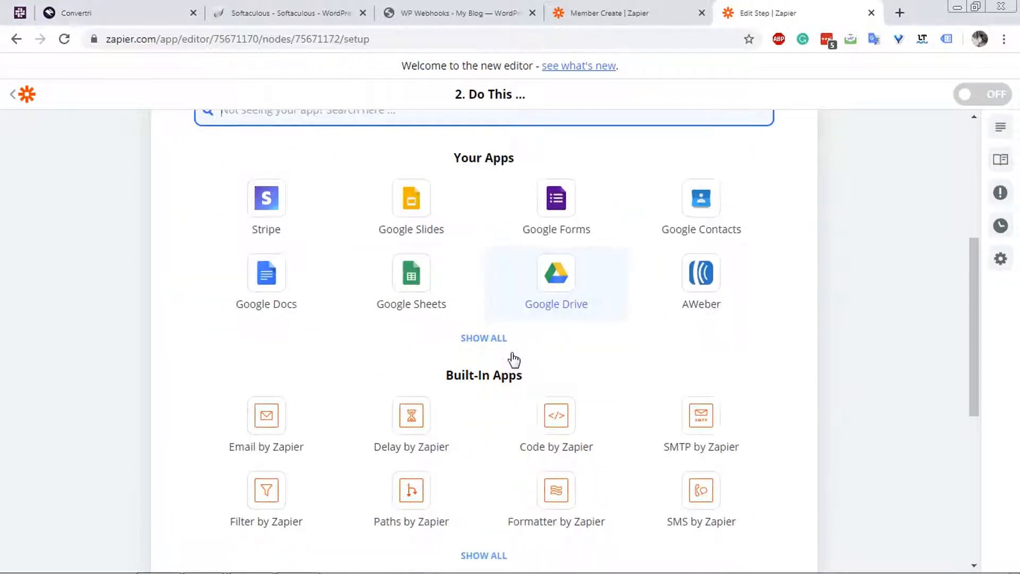
{"action": "scroll", "coordinate": [143, 322], "scroll_direction": "up", "scroll_amount": 2}
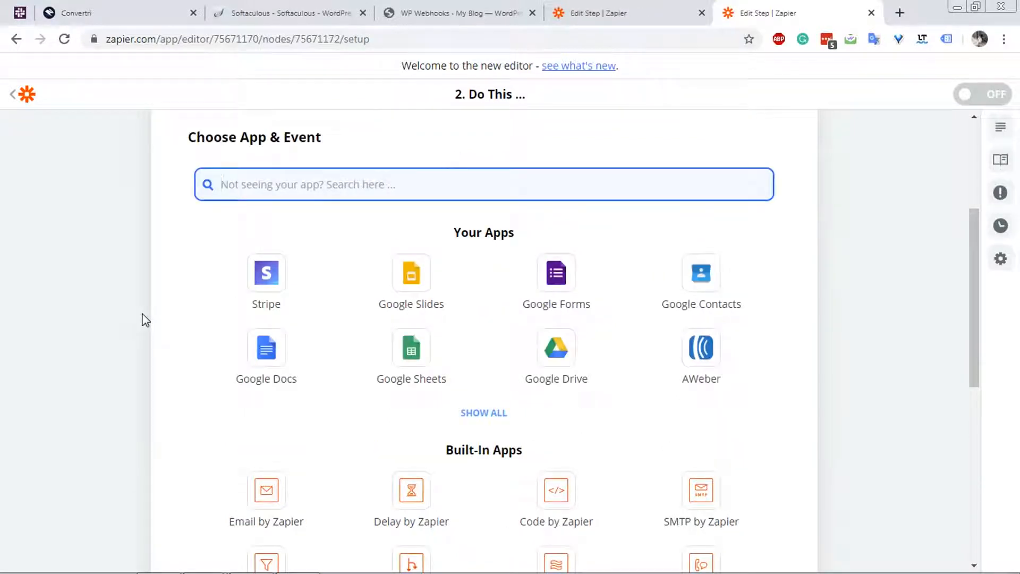
{"action": "type", "text": "webhooks"}
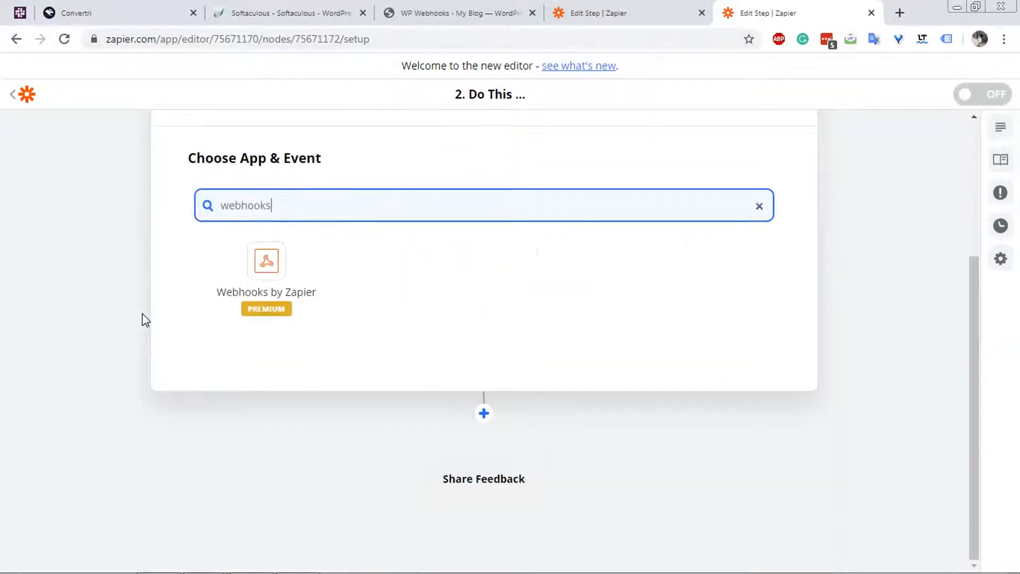
{"action": "left_click", "coordinate": [243, 299]}
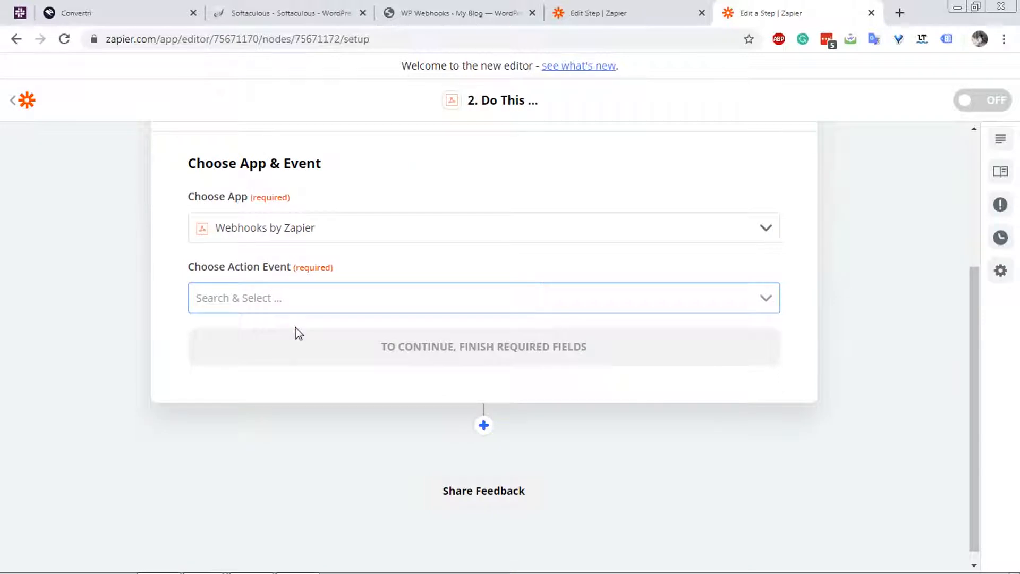
{"action": "left_click", "coordinate": [280, 300]}
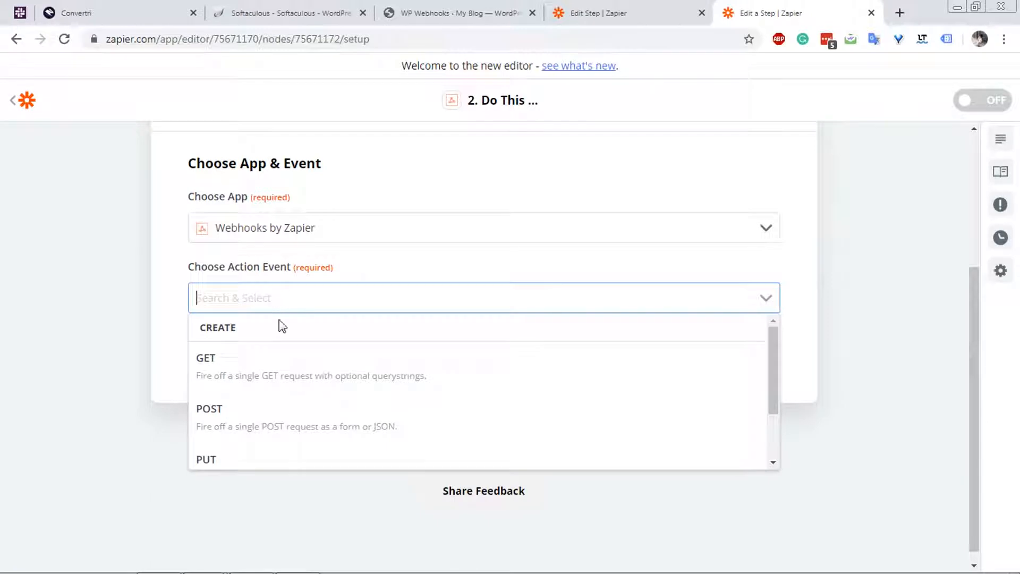
{"action": "left_click", "coordinate": [275, 421]}
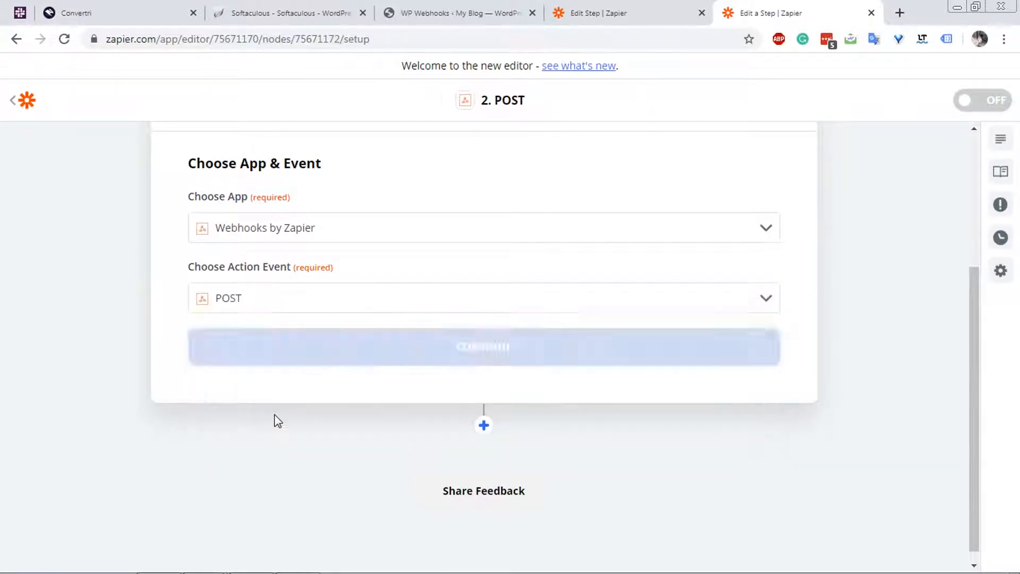
{"action": "left_click", "coordinate": [294, 355]}
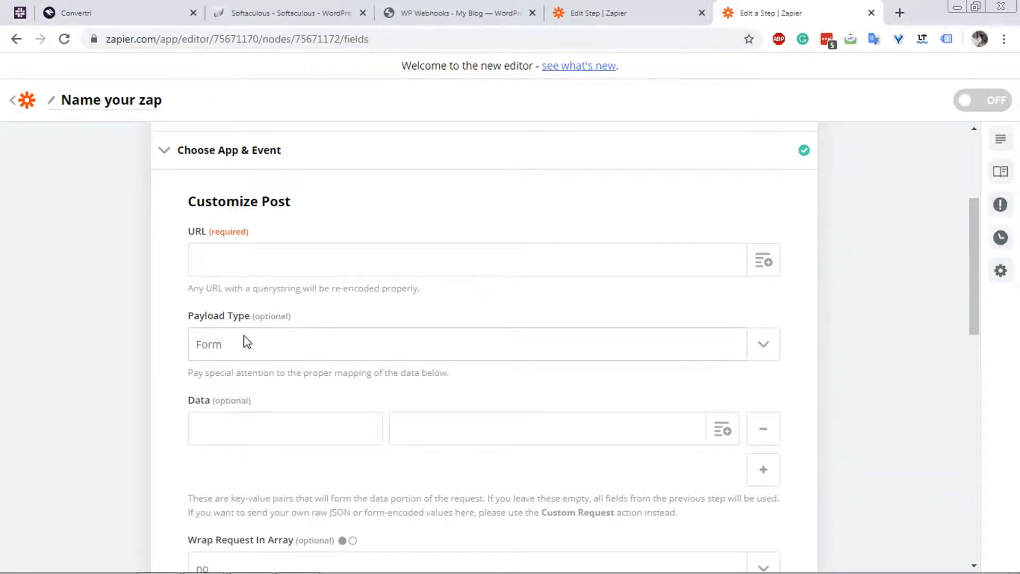
Step: Review the POST request's fields, then switch to the WordPress admin and open the WP Webhooks settings page
{"action": "scroll", "coordinate": [247, 342], "scroll_direction": "down", "scroll_amount": 1}
{"action": "scroll", "coordinate": [342, 250], "scroll_direction": "up", "scroll_amount": 1}
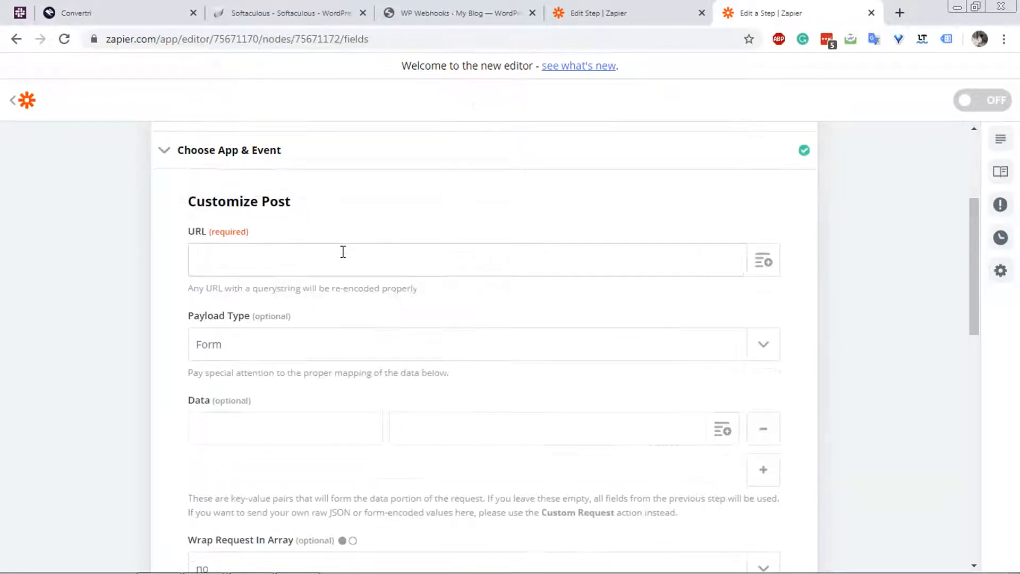
{"action": "left_click", "coordinate": [436, 16]}
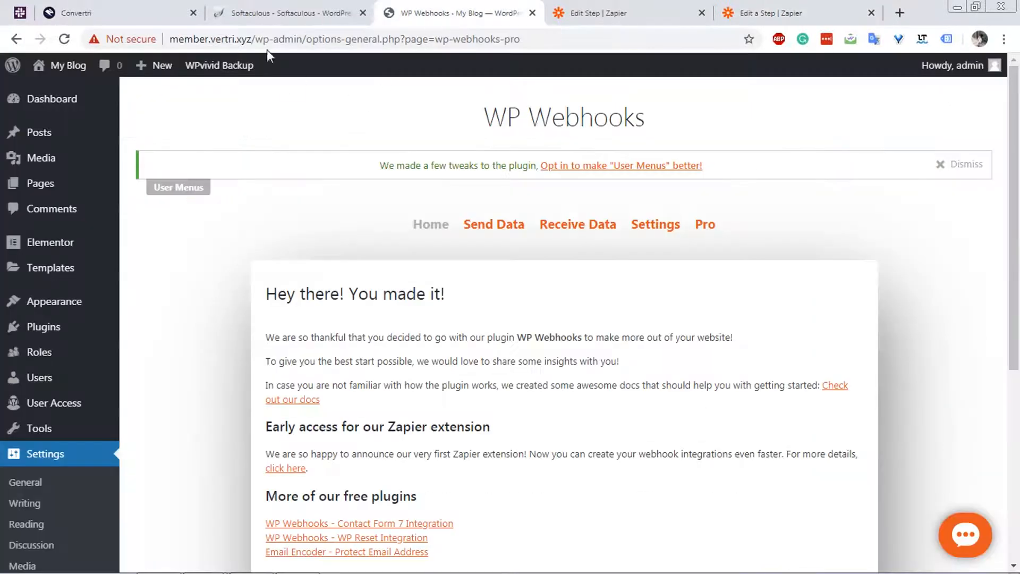
{"action": "scroll", "coordinate": [117, 429], "scroll_direction": "down", "scroll_amount": 4}
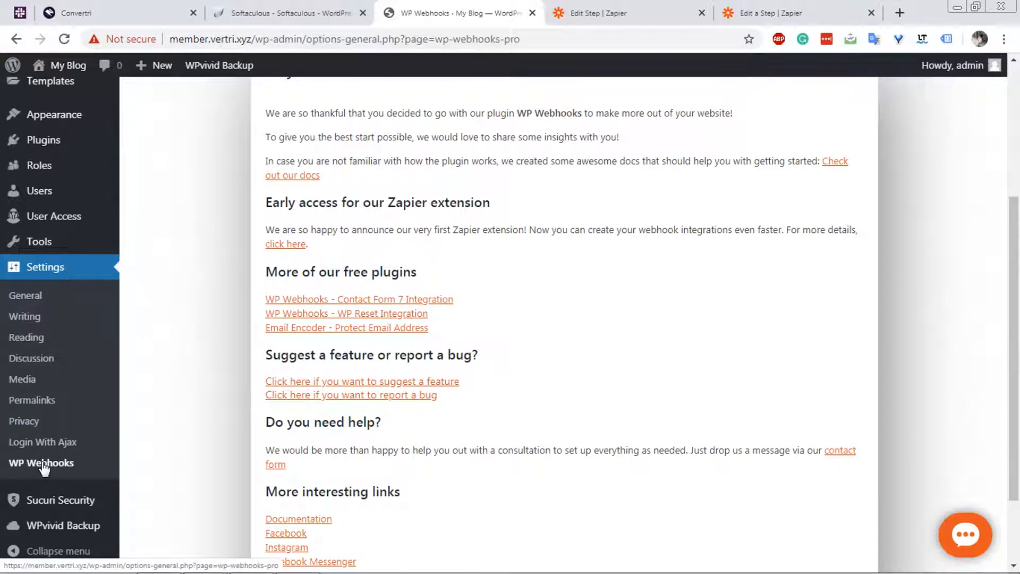
{"action": "left_click", "coordinate": [43, 463]}
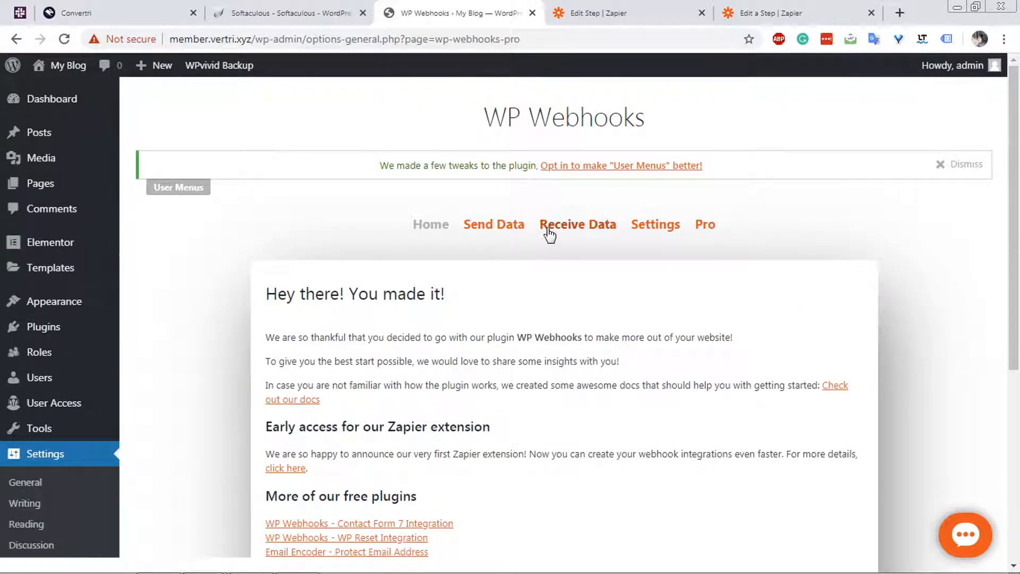
Step: Activate the create_user action under the WP Webhooks settings for receiving data and save the change
{"action": "left_click", "coordinate": [556, 234]}
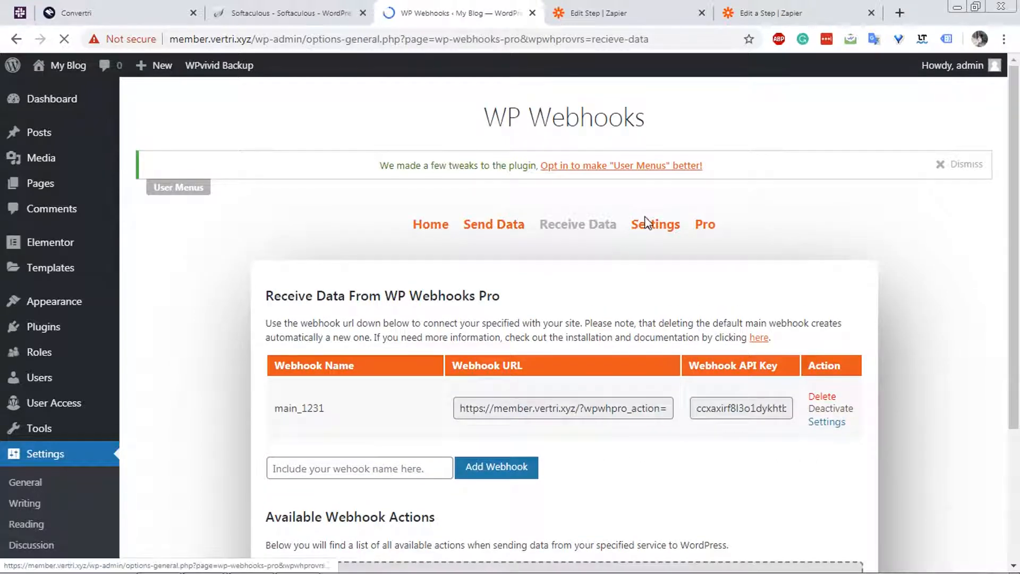
{"action": "left_click", "coordinate": [652, 228]}
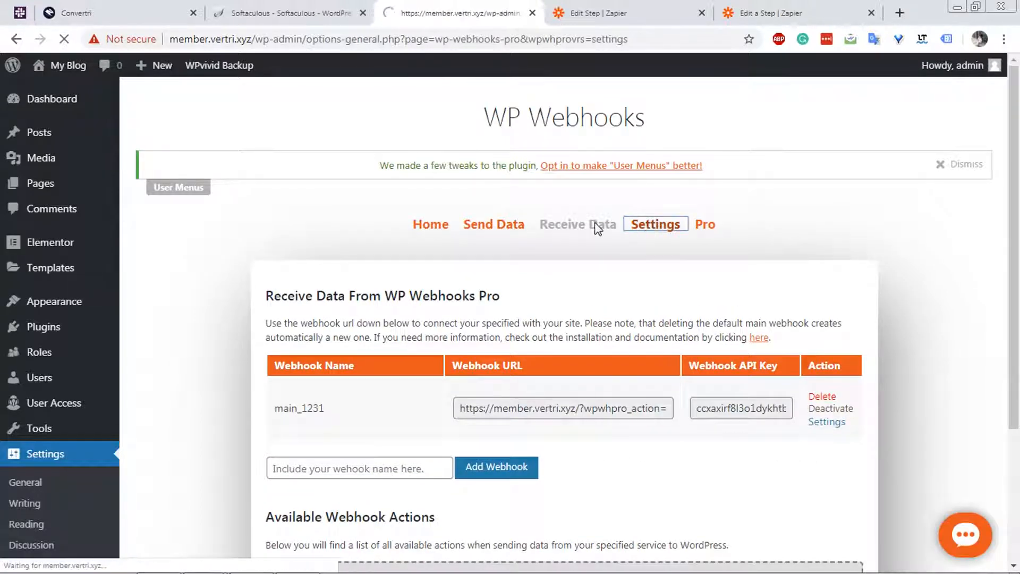
{"action": "scroll", "coordinate": [603, 247], "scroll_direction": "down", "scroll_amount": 10}
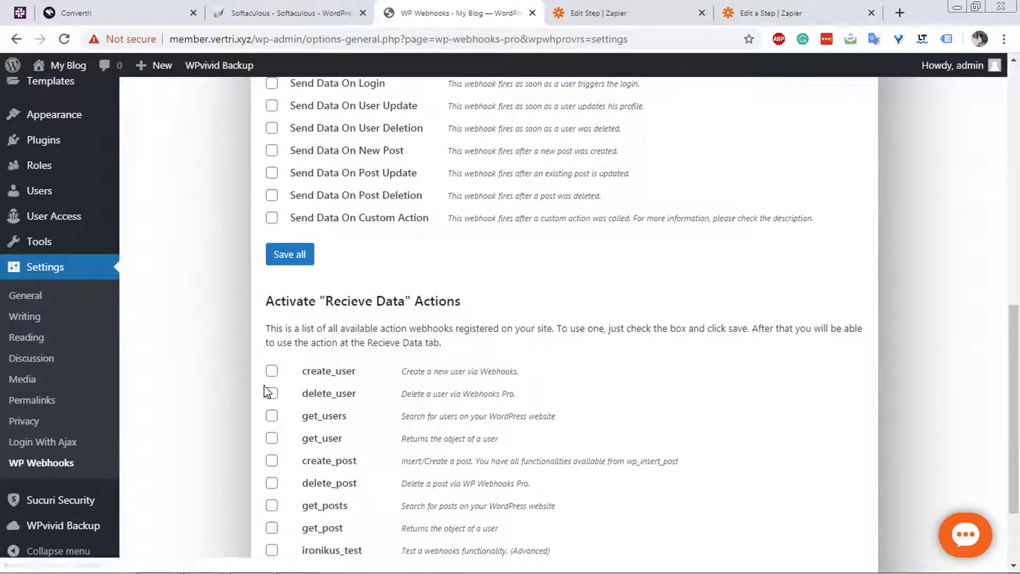
{"action": "left_click", "coordinate": [272, 371]}
{"action": "scroll", "coordinate": [338, 381], "scroll_direction": "down", "scroll_amount": 3}
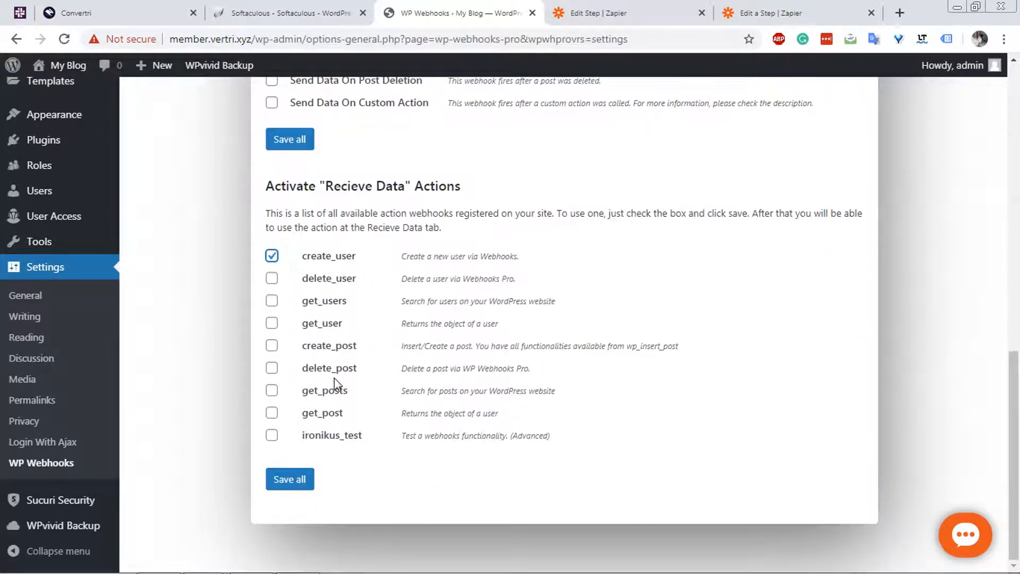
{"action": "scroll", "coordinate": [455, 257], "scroll_direction": "up", "scroll_amount": 15}
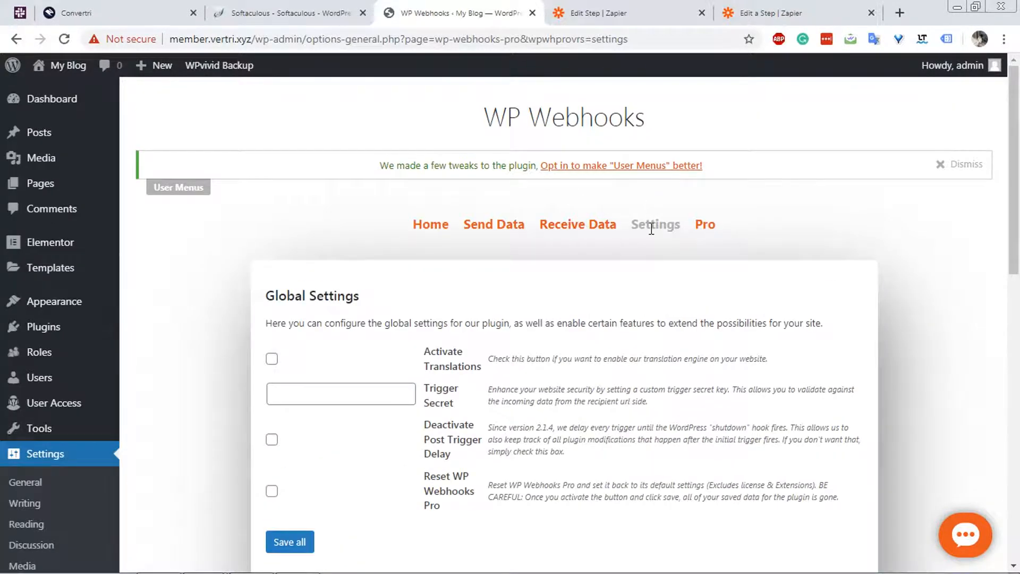
{"action": "scroll", "coordinate": [552, 321], "scroll_direction": "down", "scroll_amount": 15}
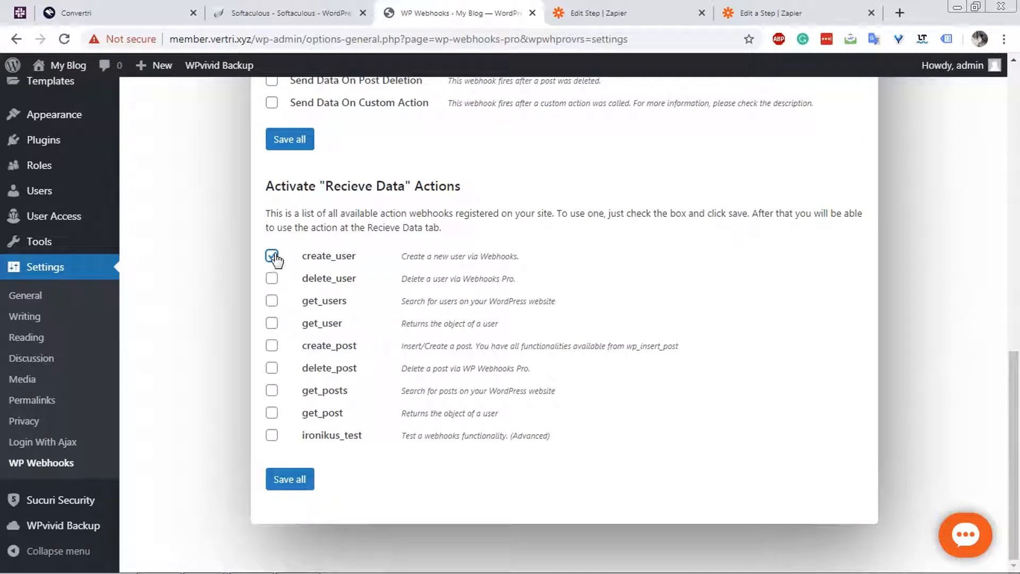
{"action": "left_click", "coordinate": [287, 479]}
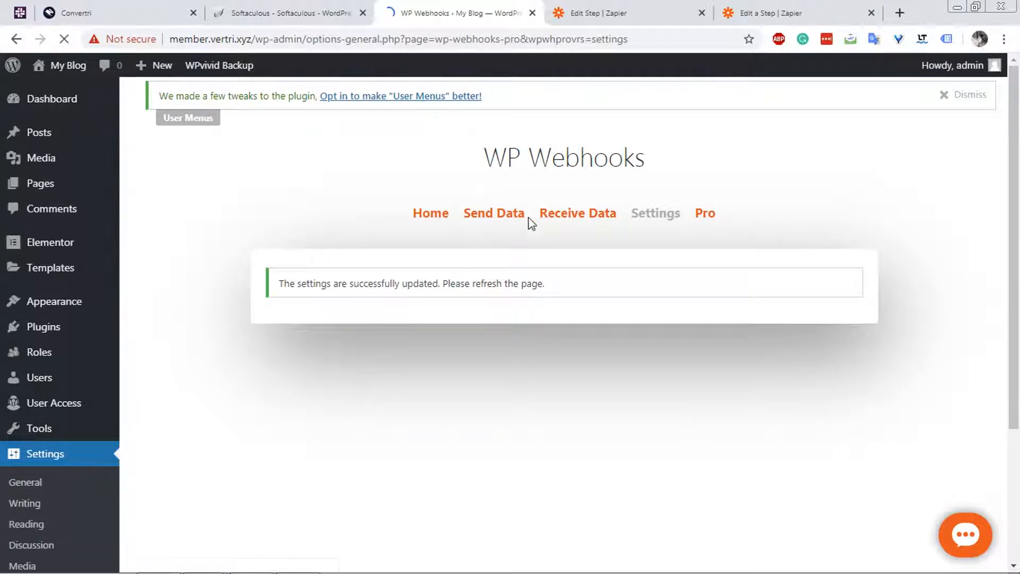
Step: Copy the main_1231 webhook URL with its API key from Receive Data into the URL field of the new Zap's POST action
{"action": "left_click", "coordinate": [564, 228]}
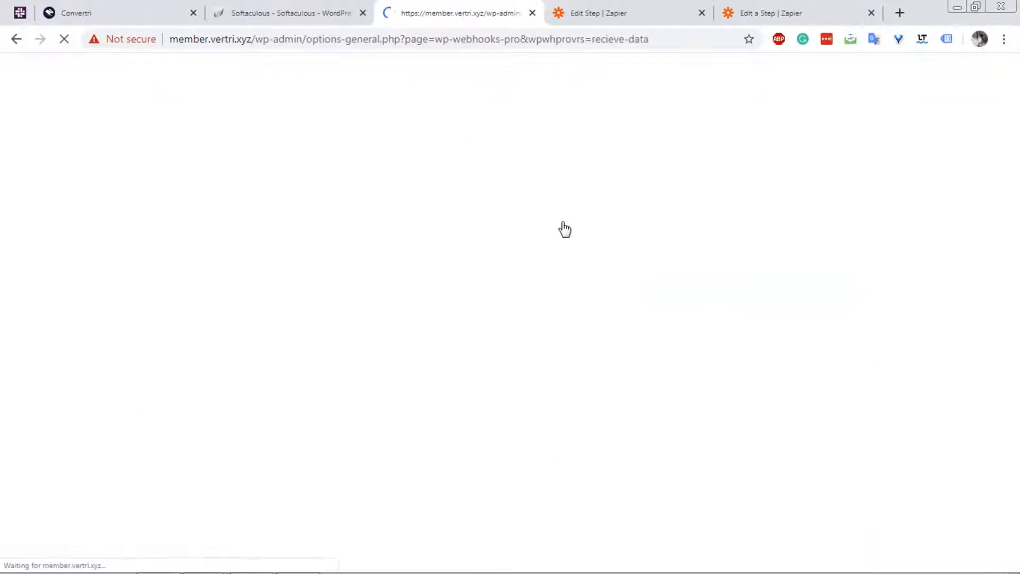
{"action": "scroll", "coordinate": [510, 345], "scroll_direction": "down", "scroll_amount": 1}
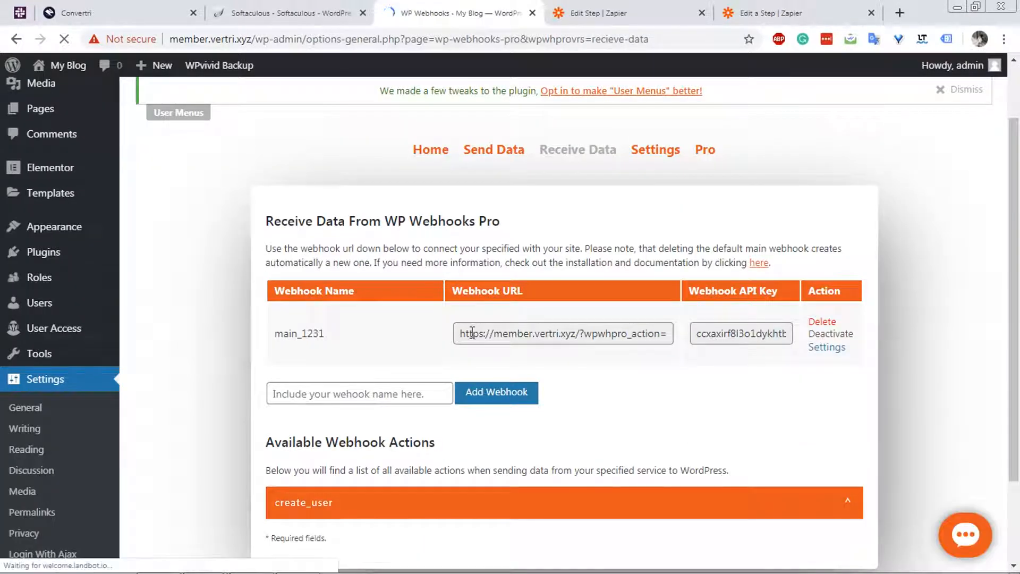
{"action": "left_click_drag", "start_coordinate": [461, 334], "coordinate": [715, 330]}
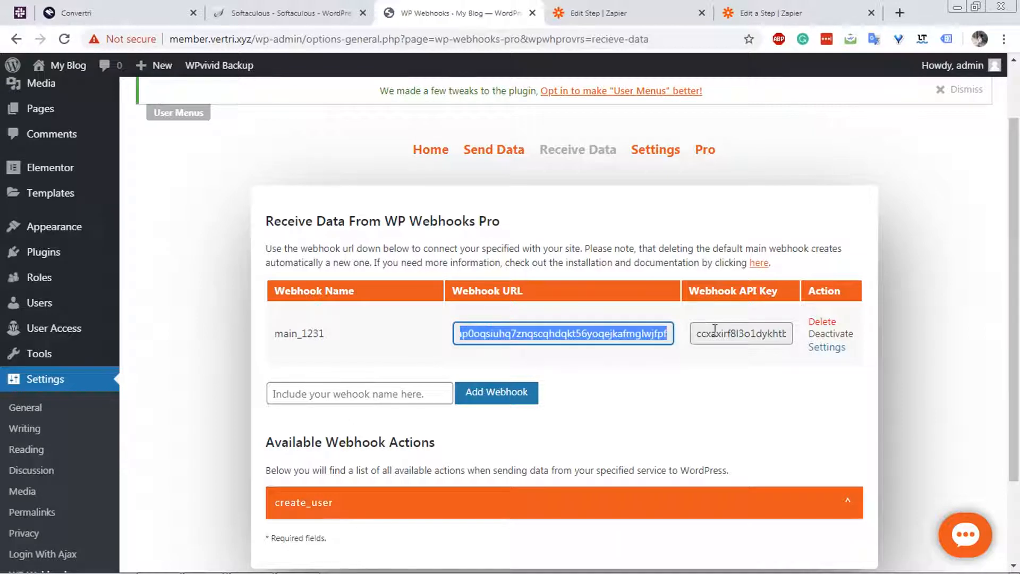
{"action": "left_click", "coordinate": [641, 8]}
{"action": "left_click", "coordinate": [733, 11]}
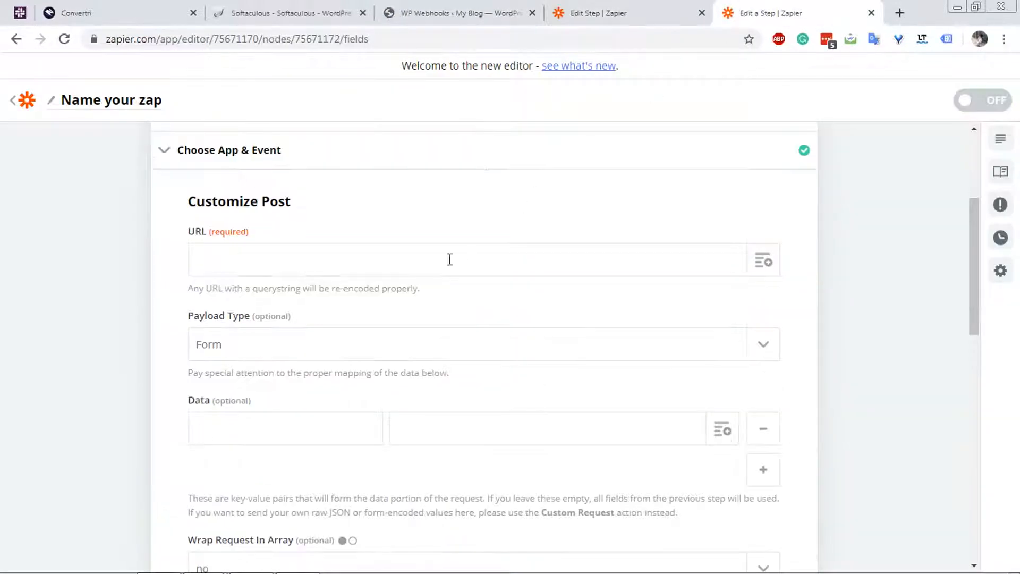
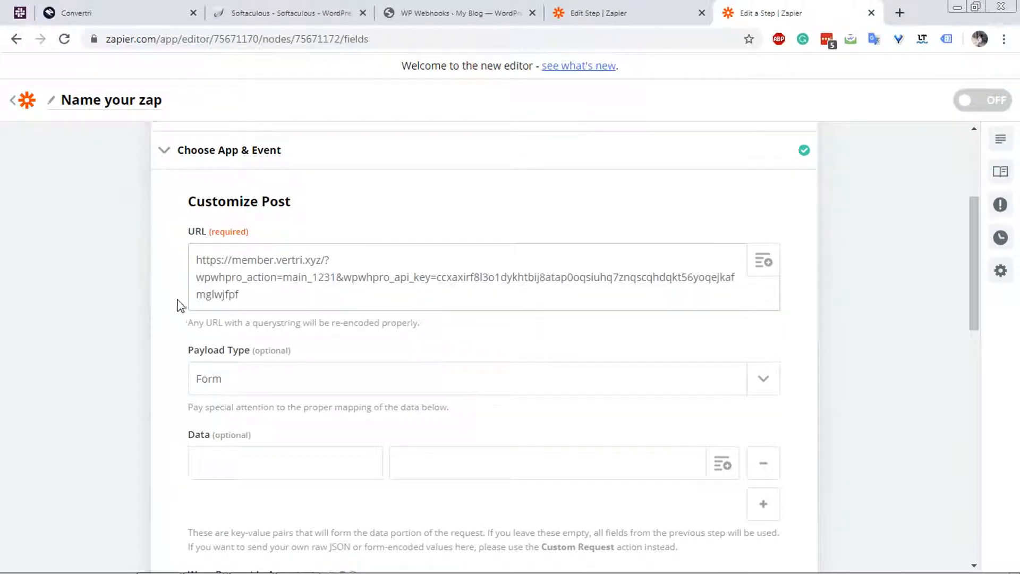
Step: Add three more key-value rows to the POST action's Data section
{"action": "scroll", "coordinate": [153, 294], "scroll_direction": "down", "scroll_amount": 3}
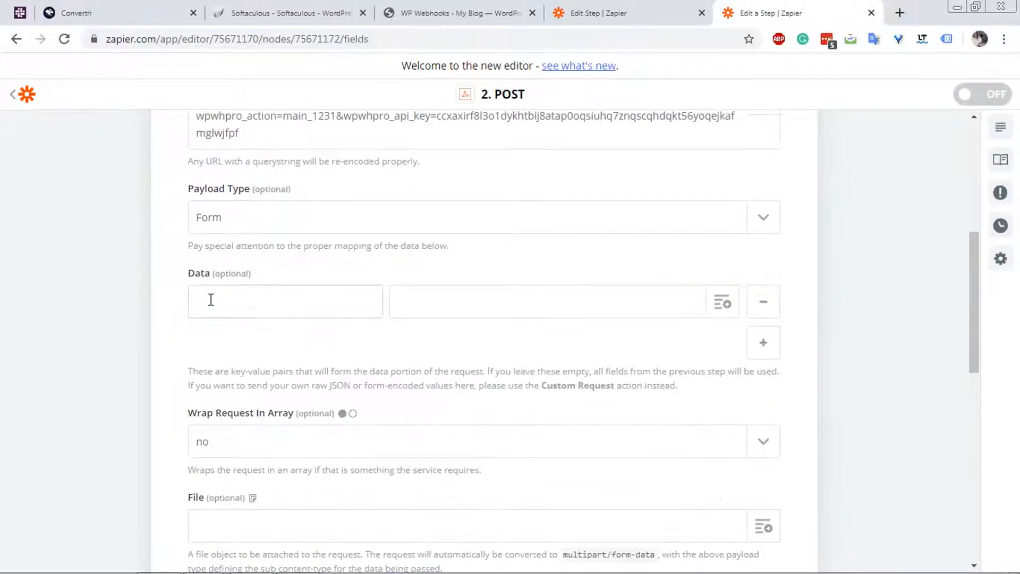
{"action": "left_click", "coordinate": [764, 343]}
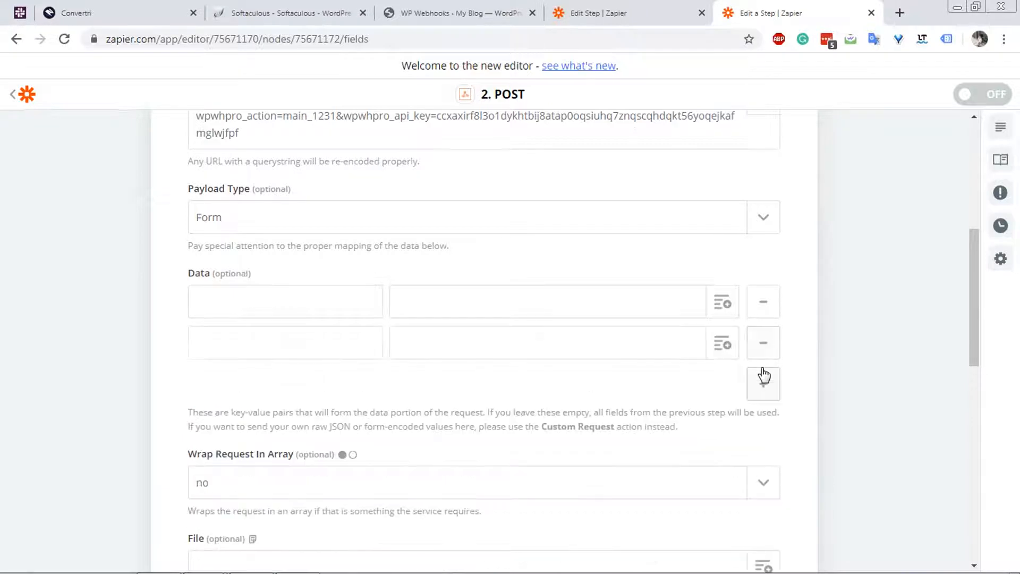
{"action": "left_click", "coordinate": [764, 383]}
{"action": "left_click", "coordinate": [762, 429]}
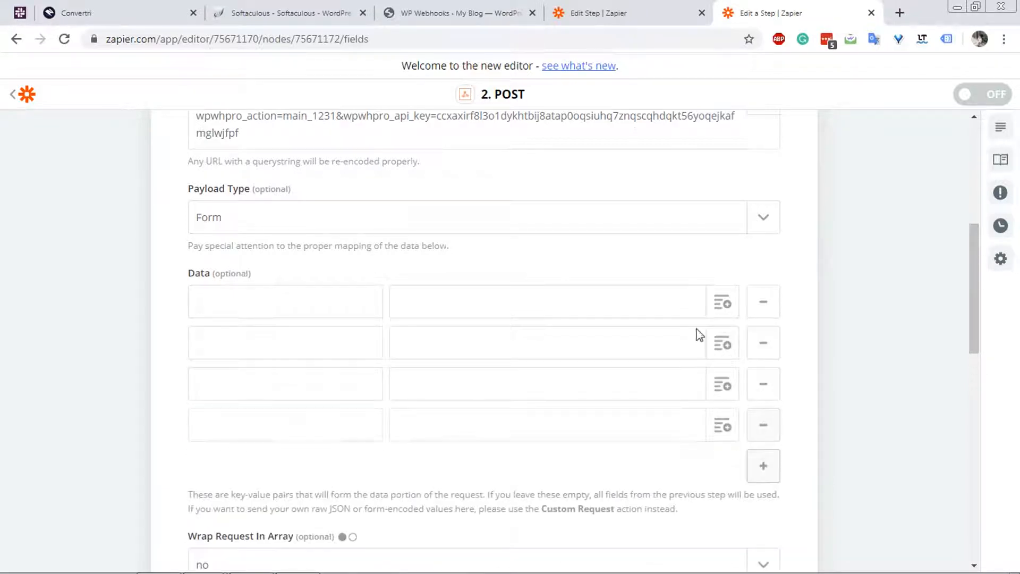
Step: Copy the key action from the Member Create Zap's POST data into the new Zap's first data row
{"action": "left_click", "coordinate": [630, 12]}
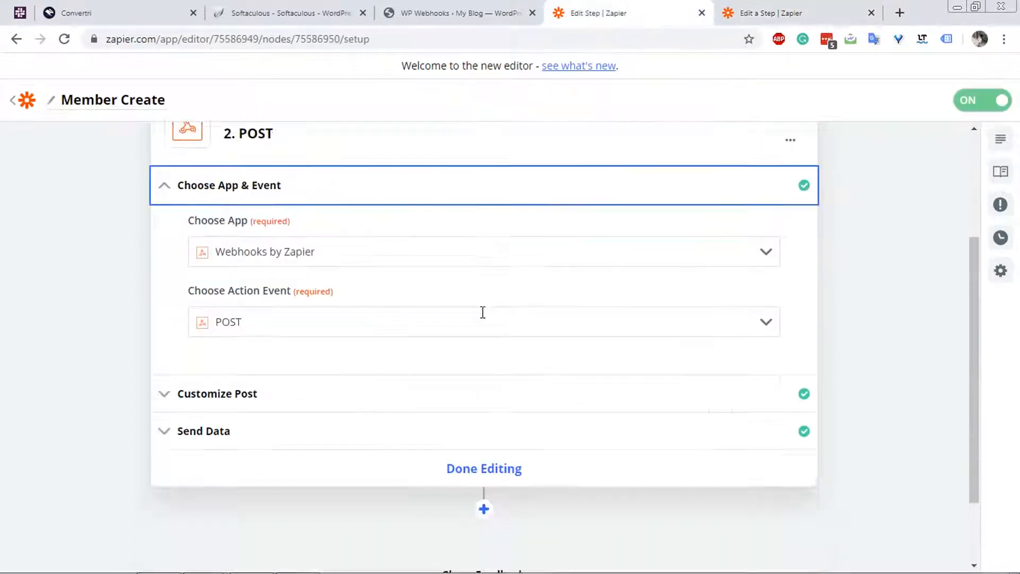
{"action": "left_click", "coordinate": [352, 403]}
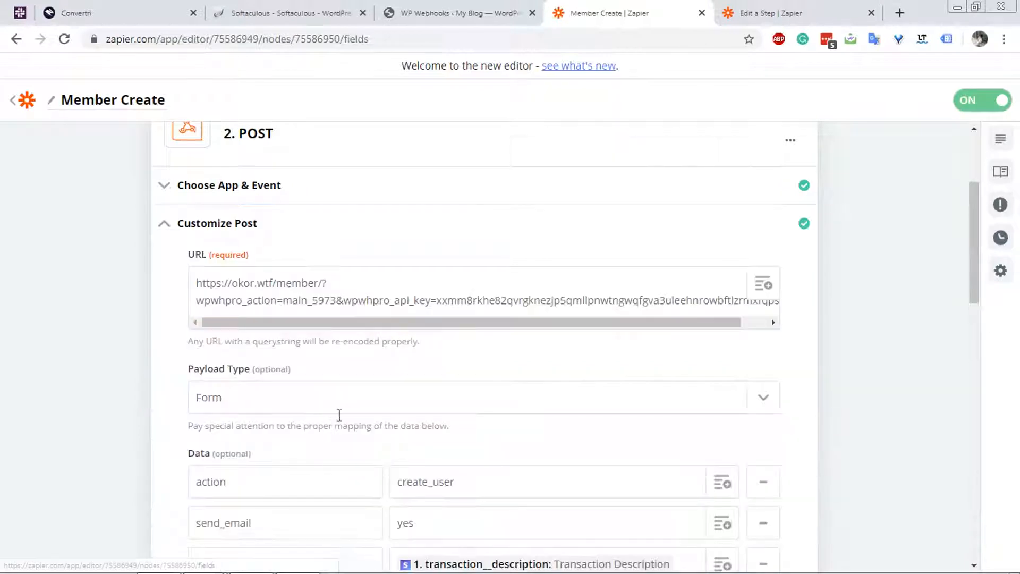
{"action": "scroll", "coordinate": [337, 417], "scroll_direction": "down", "scroll_amount": 5}
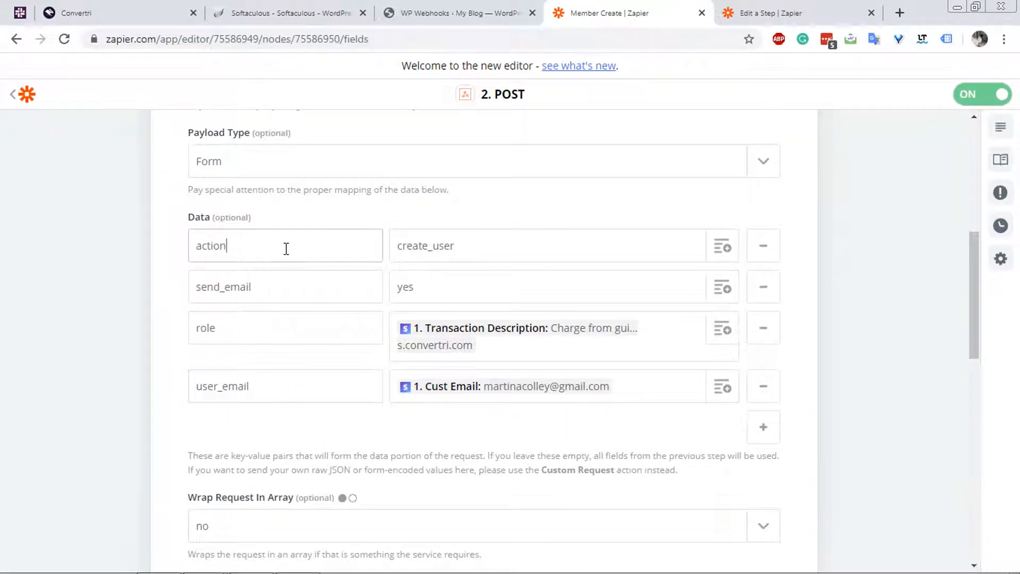
{"action": "double_click", "coordinate": [285, 246]}
{"action": "key", "text": "ctrl+c"}
{"action": "left_click", "coordinate": [731, 12]}
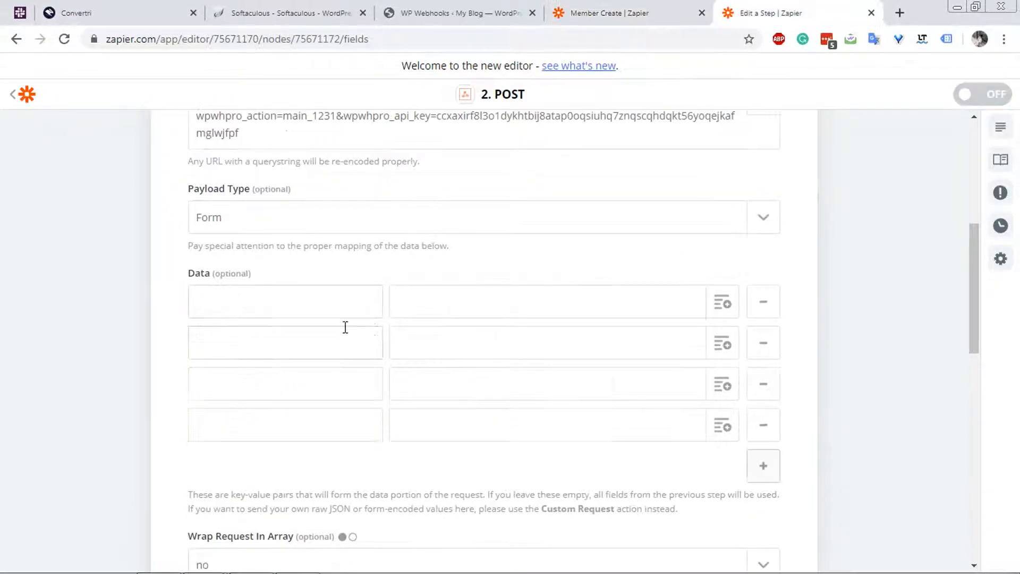
{"action": "left_click", "coordinate": [325, 312]}
{"action": "key", "text": "ctrl+v"}
Step: Copy the value create_user from the Member Create Zap into the new Zap's action row
{"action": "left_click", "coordinate": [580, 14]}
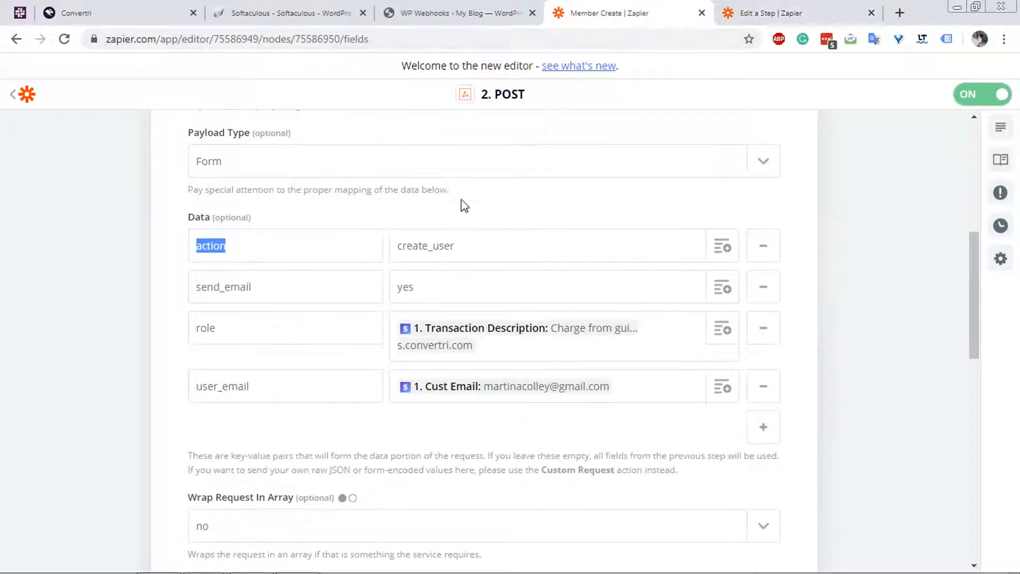
{"action": "left_click", "coordinate": [481, 245]}
{"action": "double_click", "coordinate": [478, 249]}
{"action": "key", "text": "ctrl+c"}
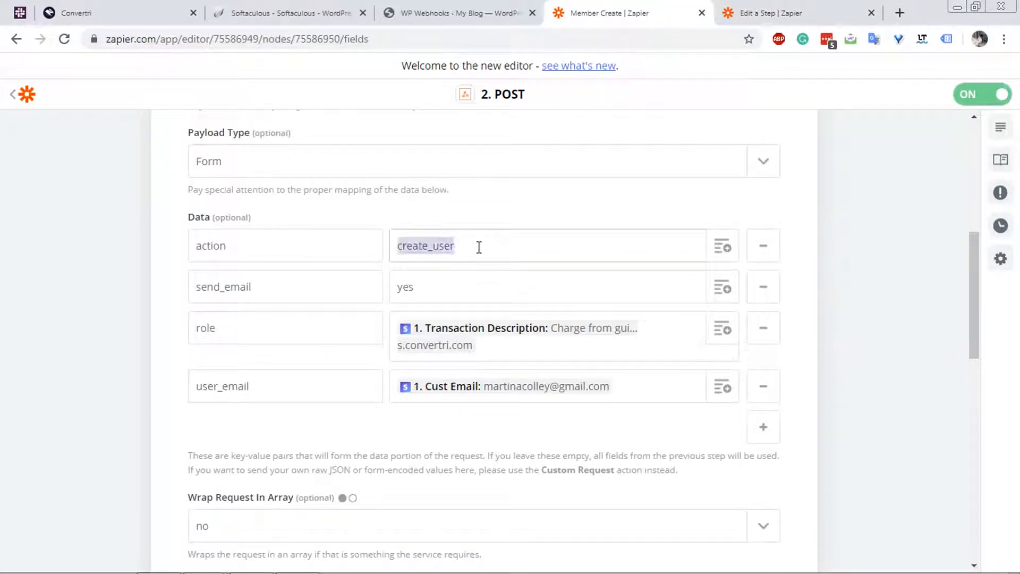
{"action": "left_click", "coordinate": [742, 16]}
{"action": "left_click", "coordinate": [513, 302]}
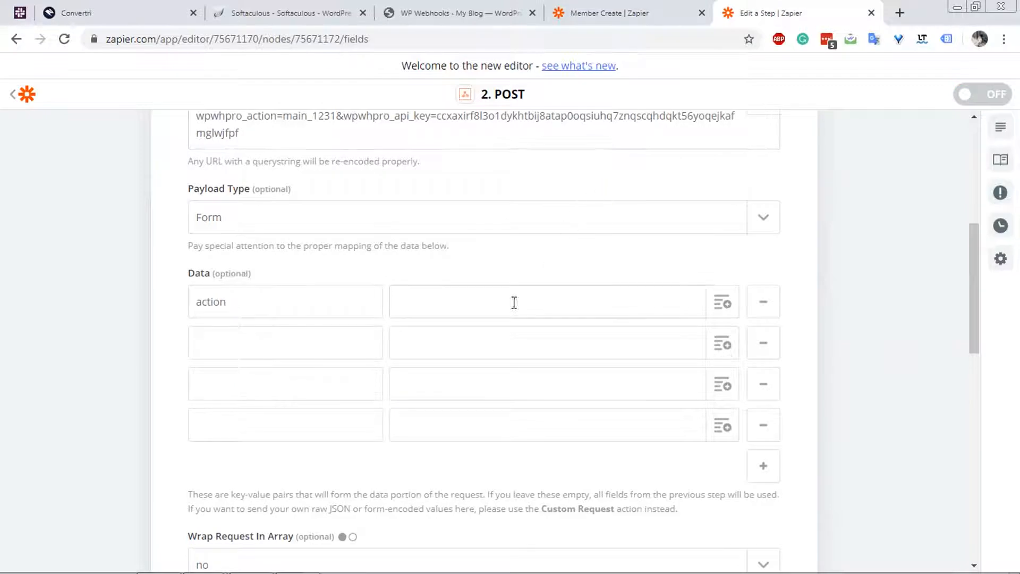
{"action": "key", "text": "ctrl+v"}
Step: Copy the key send_email from the Member Create Zap into the new Zap's second data row and set its value to yes
{"action": "left_click", "coordinate": [621, 15]}
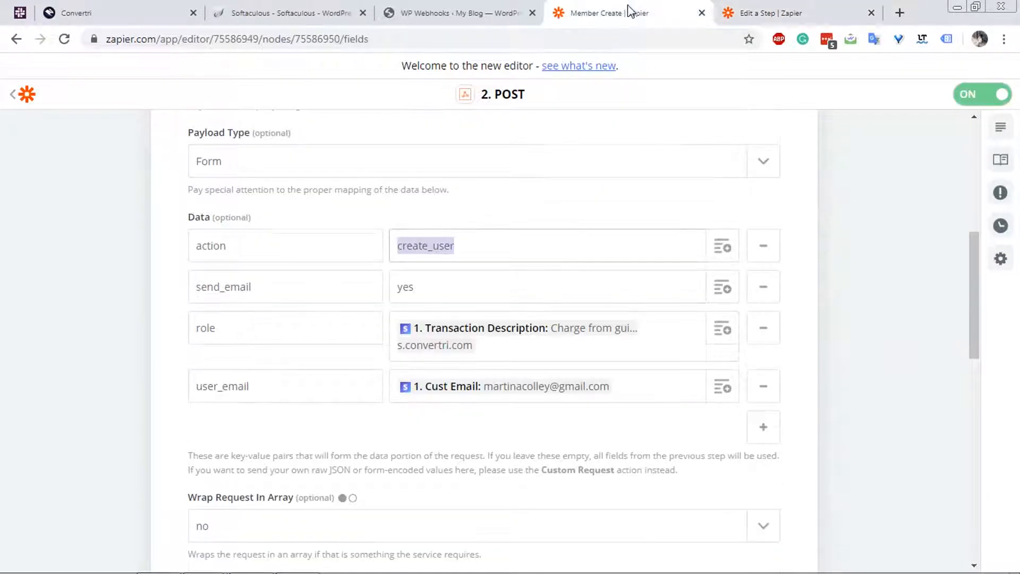
{"action": "left_click", "coordinate": [323, 298]}
{"action": "double_click", "coordinate": [323, 298]}
{"action": "key", "text": "ctrl+c"}
{"action": "left_click", "coordinate": [766, 8]}
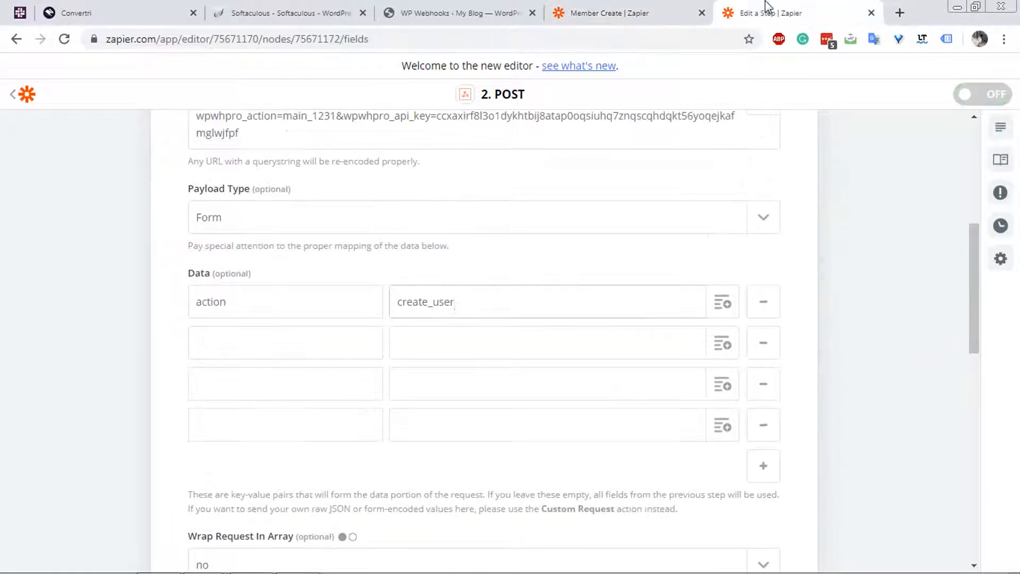
{"action": "left_click", "coordinate": [374, 337]}
{"action": "key", "text": "ctrl+v"}
{"action": "left_click", "coordinate": [451, 350]}
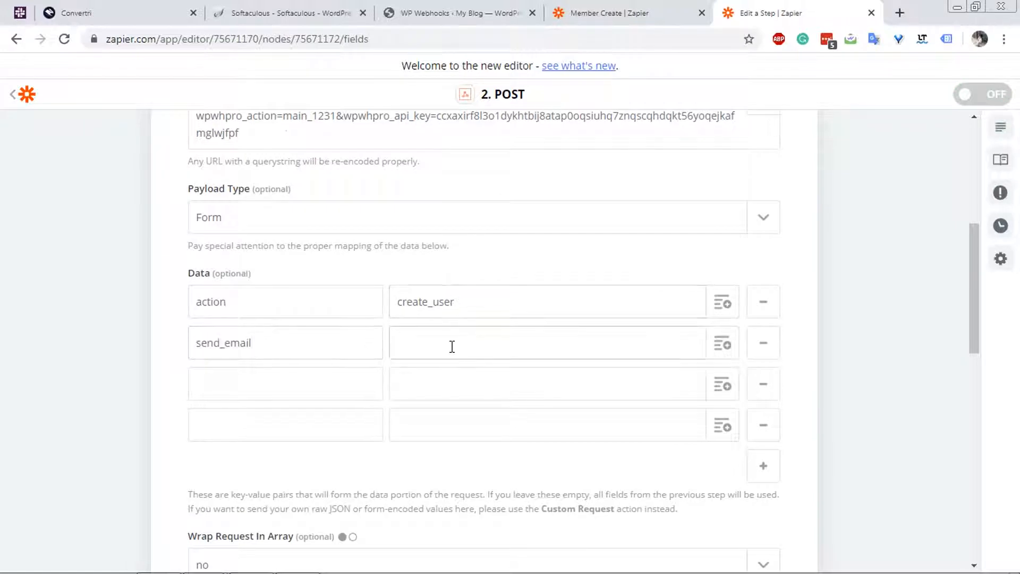
Step: Copy the key role from the Member Create Zap into the new Zap's third data row
{"action": "left_click", "coordinate": [610, 20]}
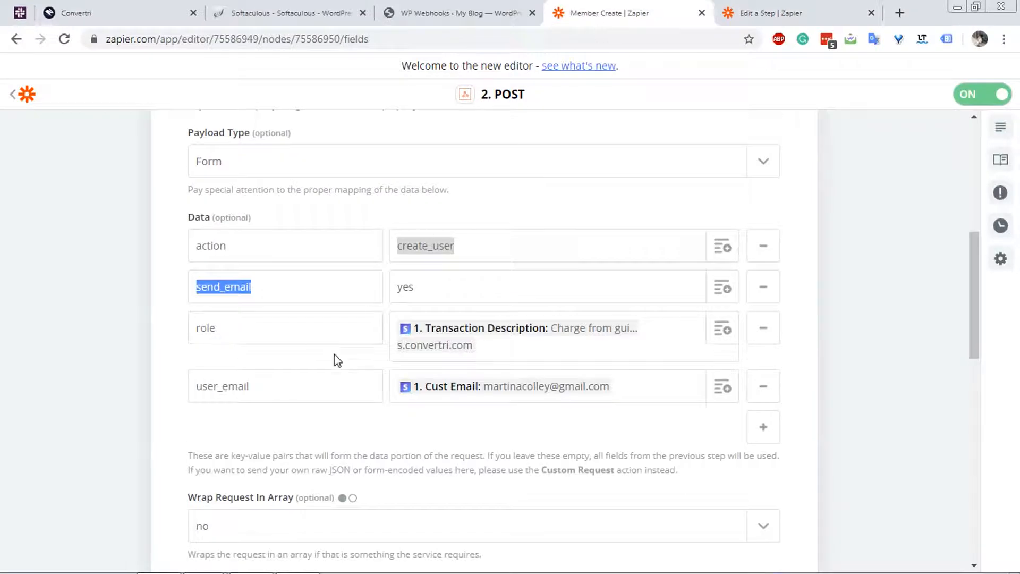
{"action": "double_click", "coordinate": [307, 337]}
{"action": "key", "text": "ctrl+c"}
{"action": "left_click", "coordinate": [811, 8]}
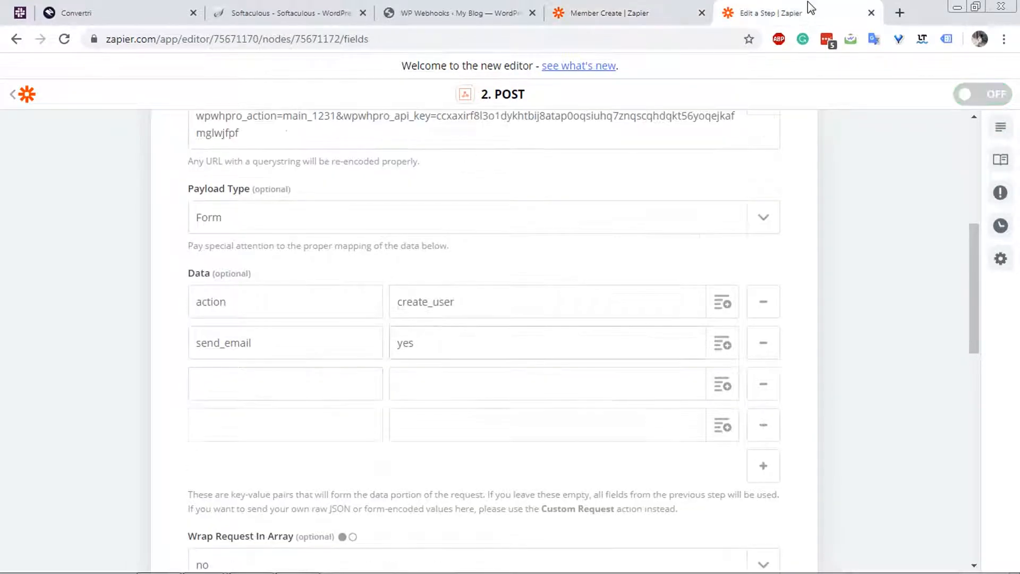
{"action": "key", "text": "ctrl+v"}
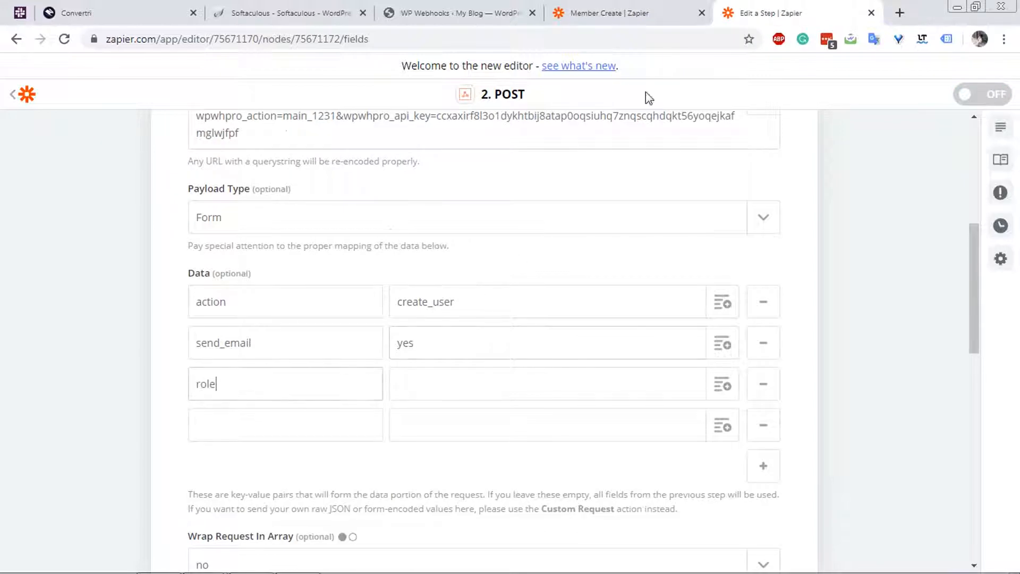
Step: Copy the key user_email from the Member Create Zap into the new Zap's fourth data row
{"action": "left_click", "coordinate": [659, 10]}
{"action": "left_click_drag", "start_coordinate": [329, 386], "coordinate": [181, 399]}
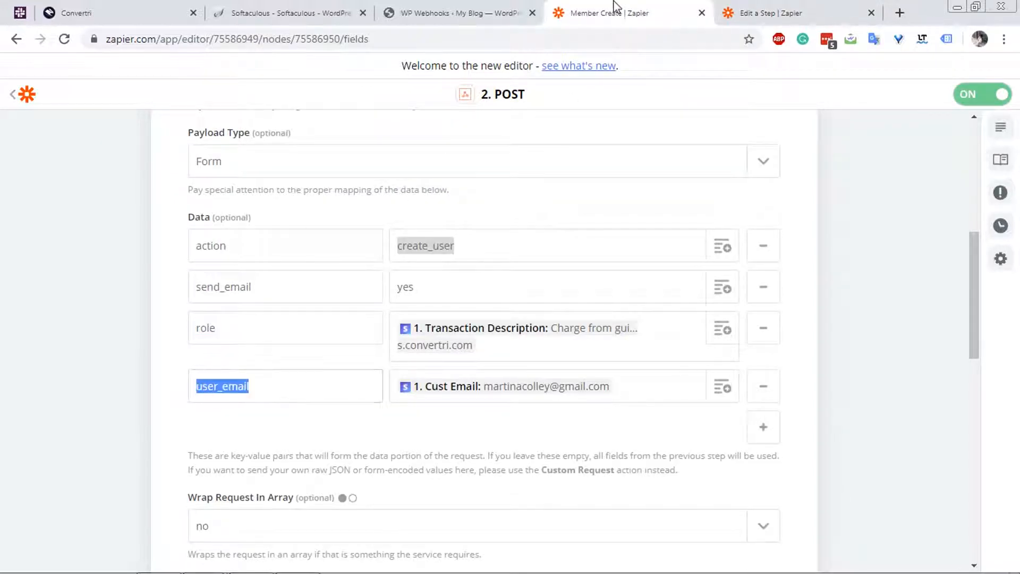
{"action": "key", "text": "ctrl+c"}
{"action": "left_click", "coordinate": [768, 10]}
{"action": "left_click", "coordinate": [282, 431]}
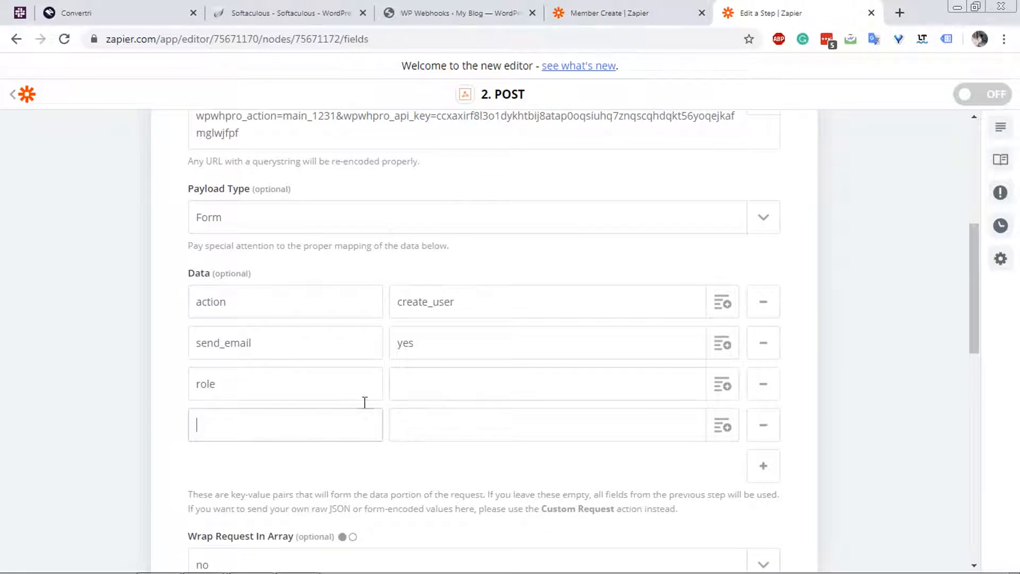
{"action": "key", "text": "ctrl+v"}
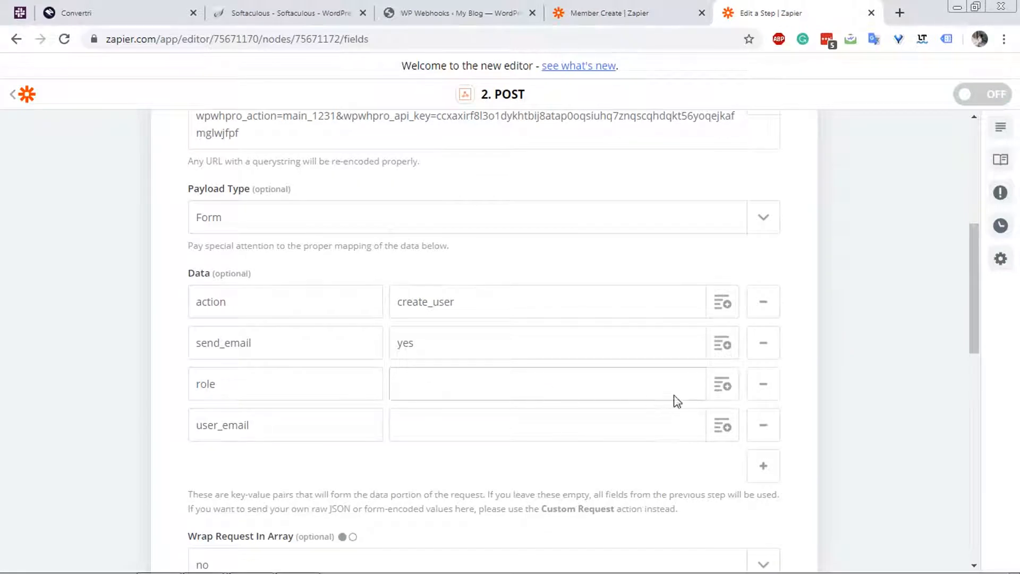
Step: Map the role value to the Description field of the Stripe New Charge trigger
{"action": "left_click", "coordinate": [718, 392]}
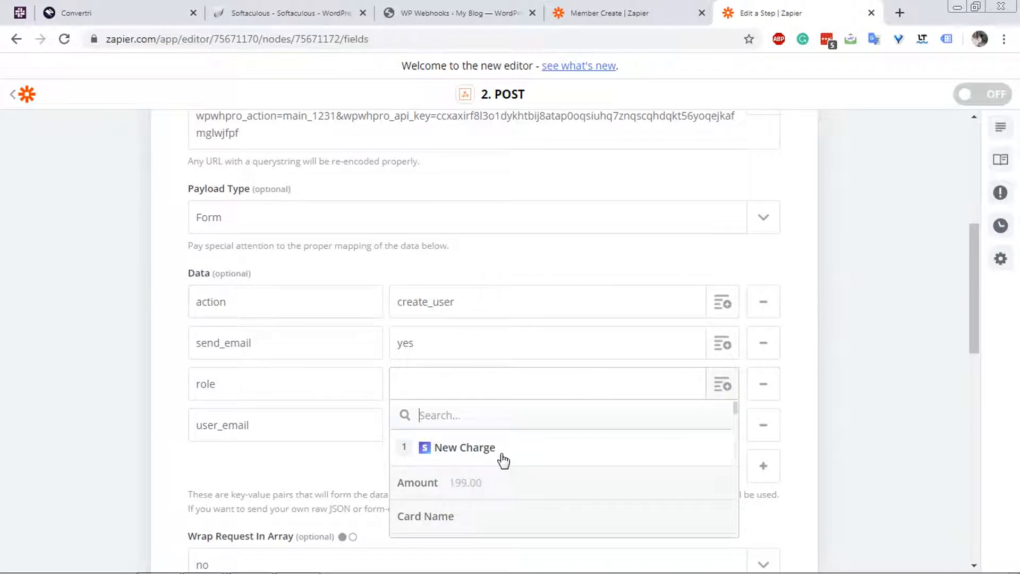
{"action": "scroll", "coordinate": [504, 460], "scroll_direction": "down", "scroll_amount": 5}
{"action": "scroll", "coordinate": [509, 466], "scroll_direction": "down", "scroll_amount": 1}
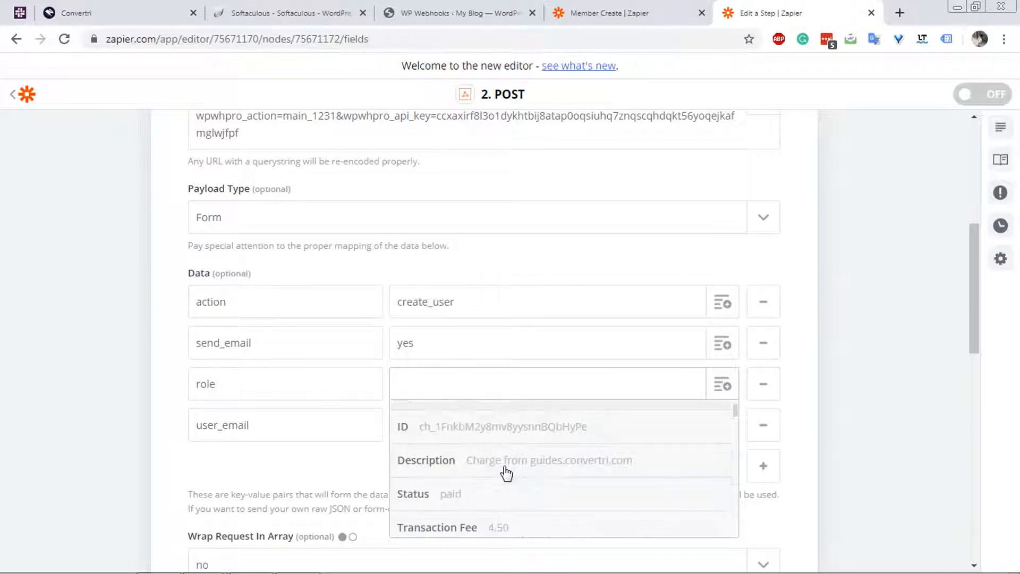
{"action": "left_click", "coordinate": [435, 460]}
Step: Map the user_email value to the Cust Email field of the Stripe New Charge trigger
{"action": "left_click", "coordinate": [559, 421]}
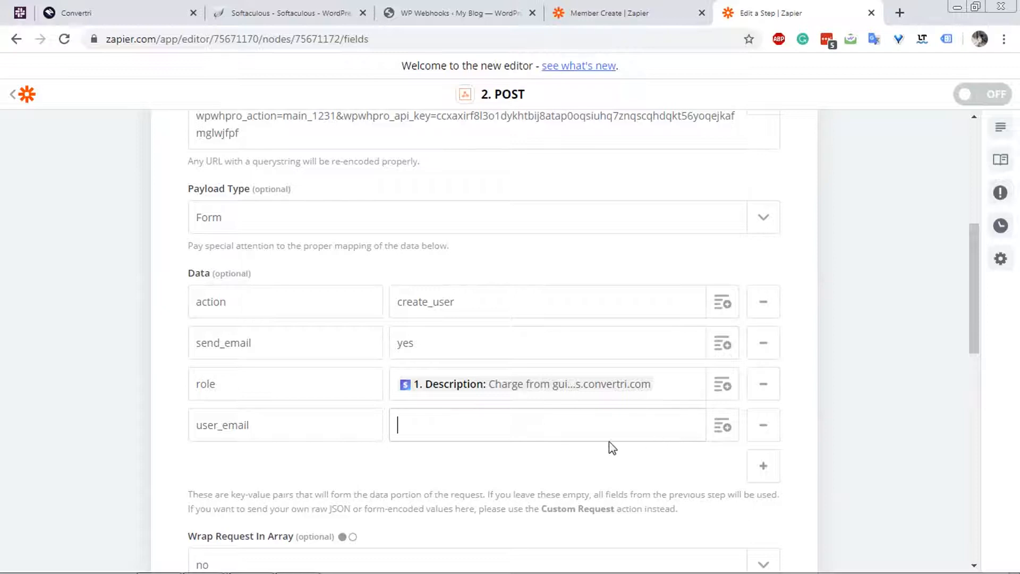
{"action": "left_click", "coordinate": [718, 433]}
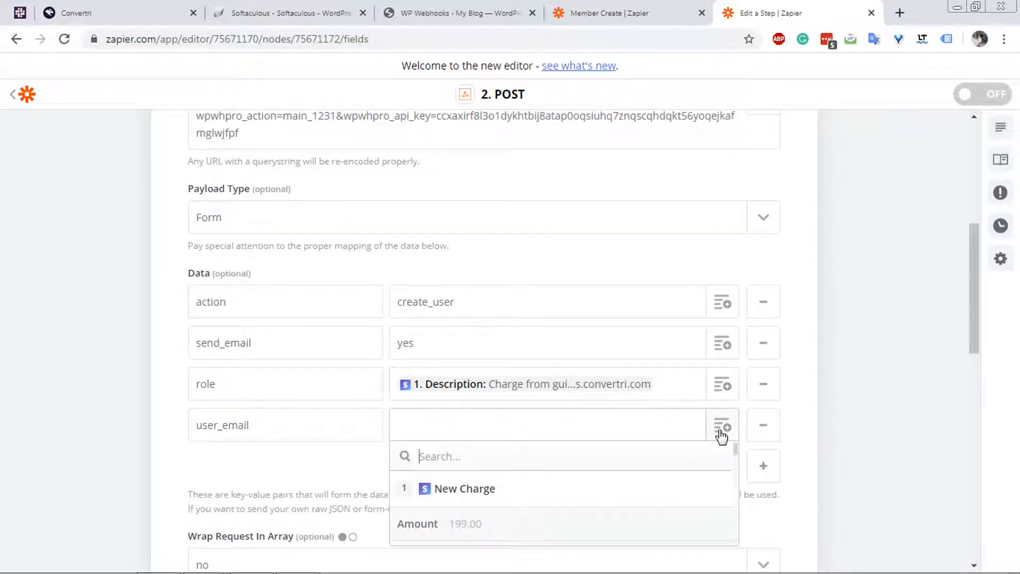
{"action": "scroll", "coordinate": [589, 497], "scroll_direction": "down", "scroll_amount": 3}
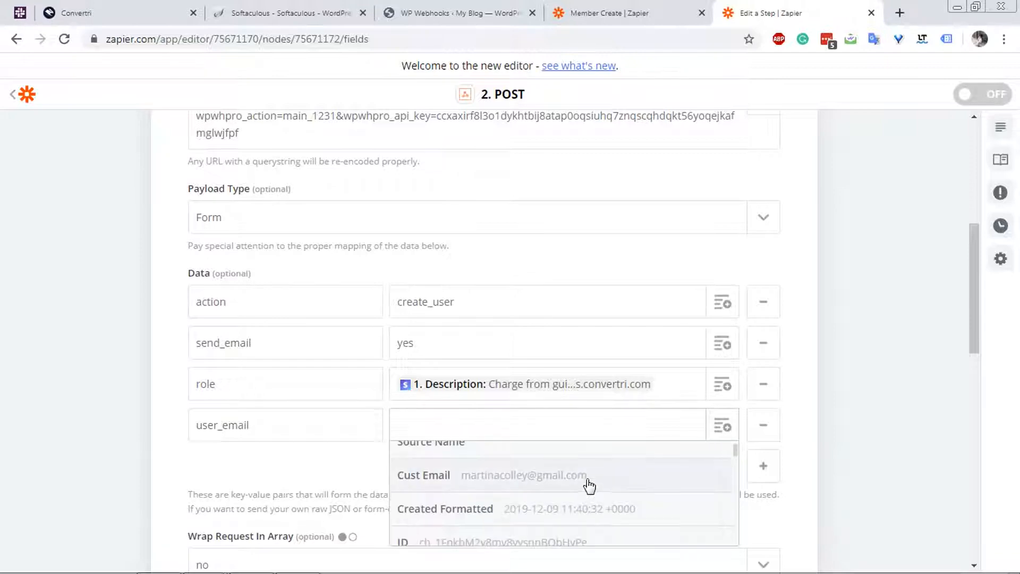
{"action": "left_click", "coordinate": [587, 480]}
Step: Set the POST action's Unflatten option to no and continue to the test stage
{"action": "scroll", "coordinate": [510, 509], "scroll_direction": "down", "scroll_amount": 2}
{"action": "scroll", "coordinate": [512, 511], "scroll_direction": "down", "scroll_amount": 2}
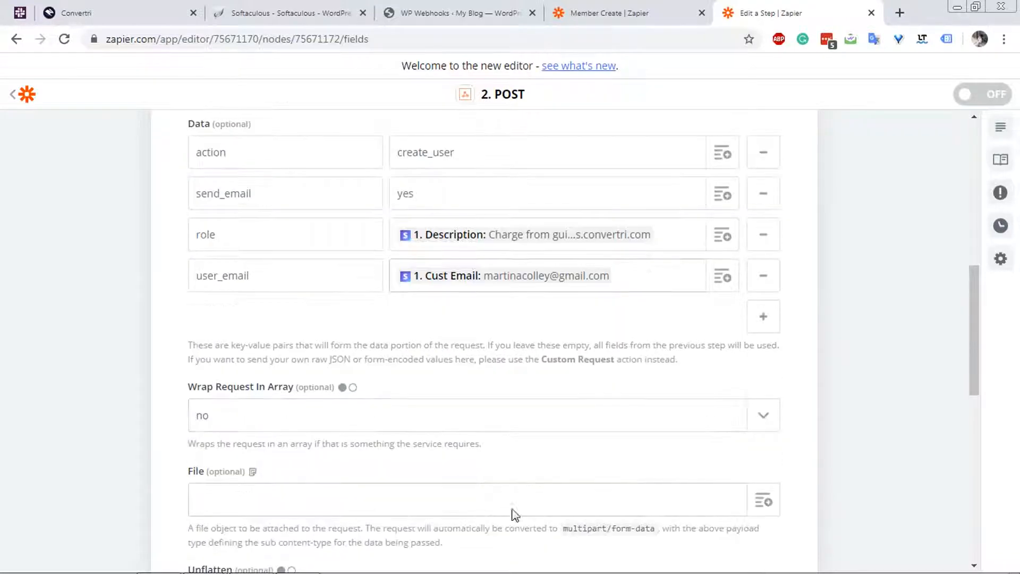
{"action": "scroll", "coordinate": [203, 350], "scroll_direction": "down", "scroll_amount": 4}
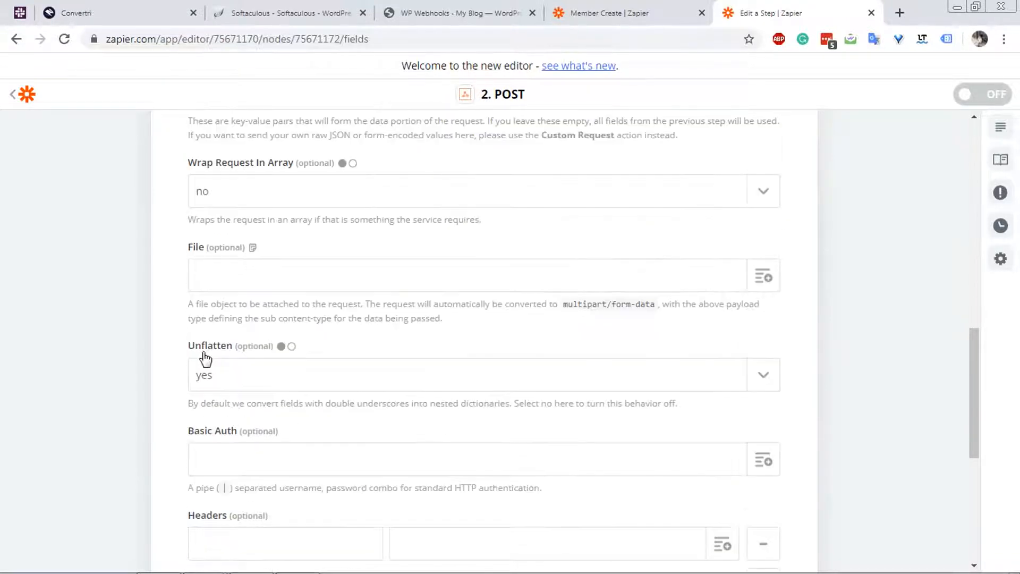
{"action": "left_click", "coordinate": [271, 377]}
{"action": "left_click", "coordinate": [246, 475]}
{"action": "scroll", "coordinate": [170, 319], "scroll_direction": "down", "scroll_amount": 3}
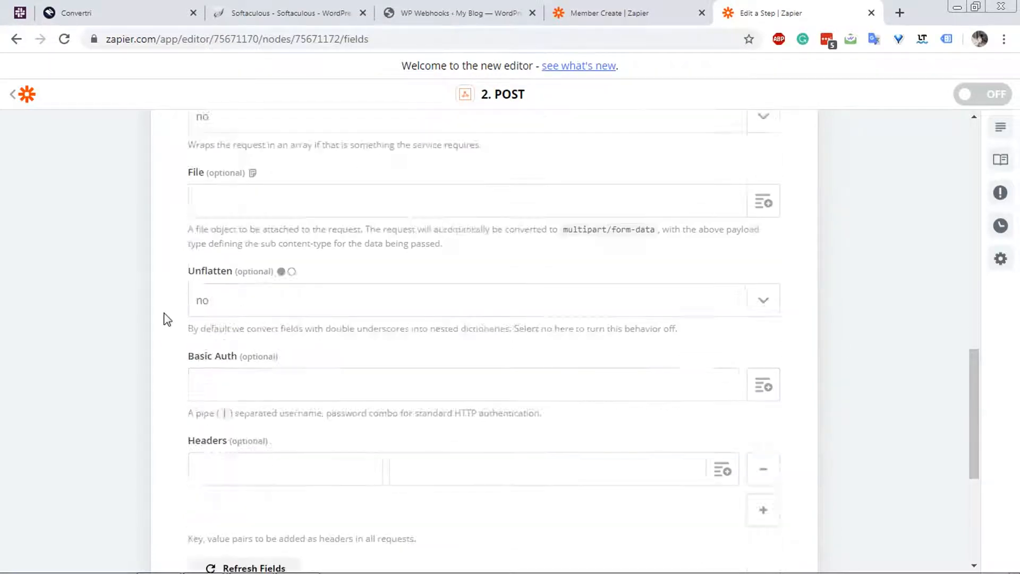
{"action": "scroll", "coordinate": [174, 313], "scroll_direction": "up", "scroll_amount": 4}
{"action": "scroll", "coordinate": [175, 308], "scroll_direction": "up", "scroll_amount": 1}
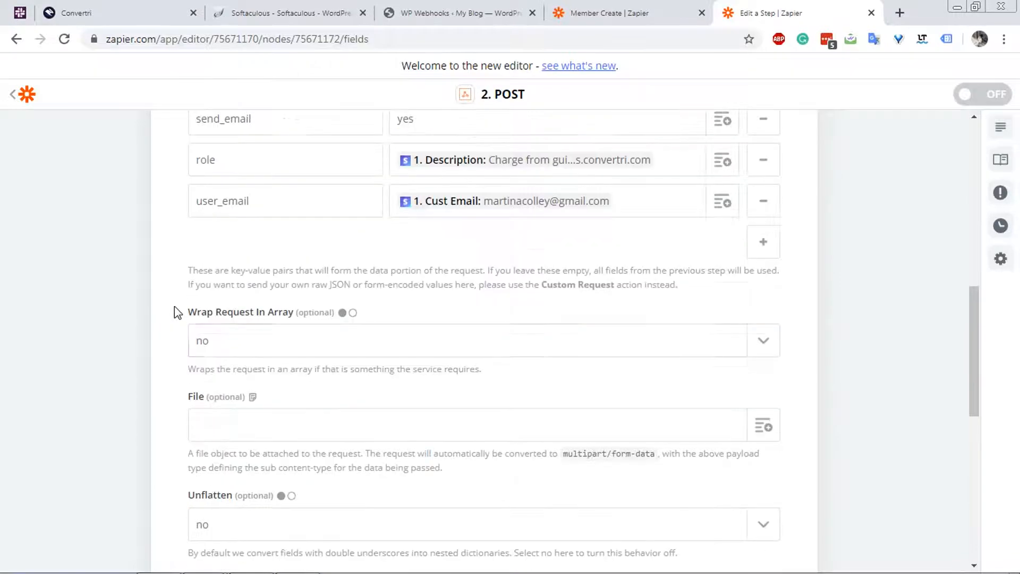
{"action": "scroll", "coordinate": [232, 361], "scroll_direction": "down", "scroll_amount": 4}
{"action": "scroll", "coordinate": [266, 305], "scroll_direction": "down", "scroll_amount": 5}
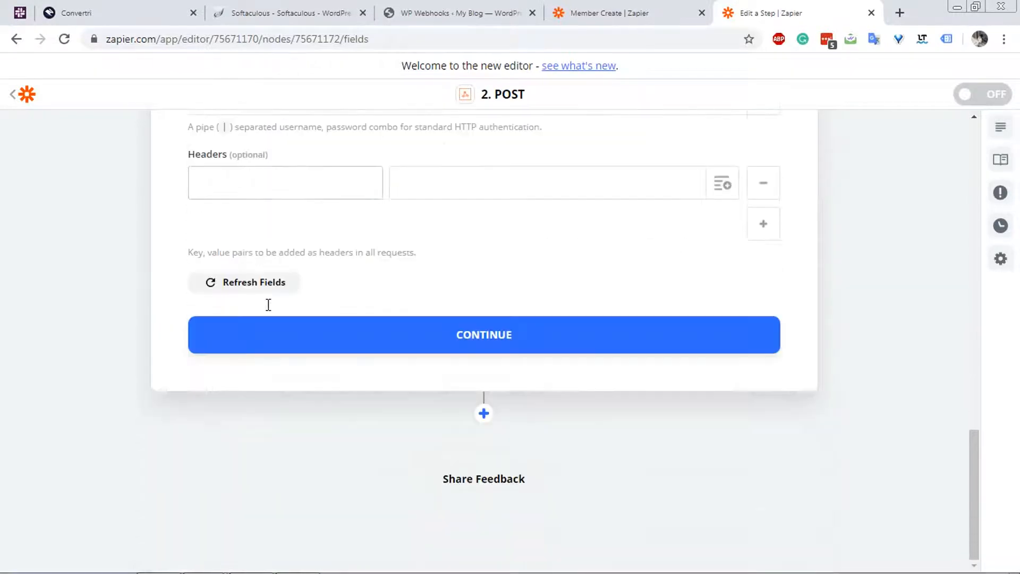
{"action": "left_click", "coordinate": [321, 348]}
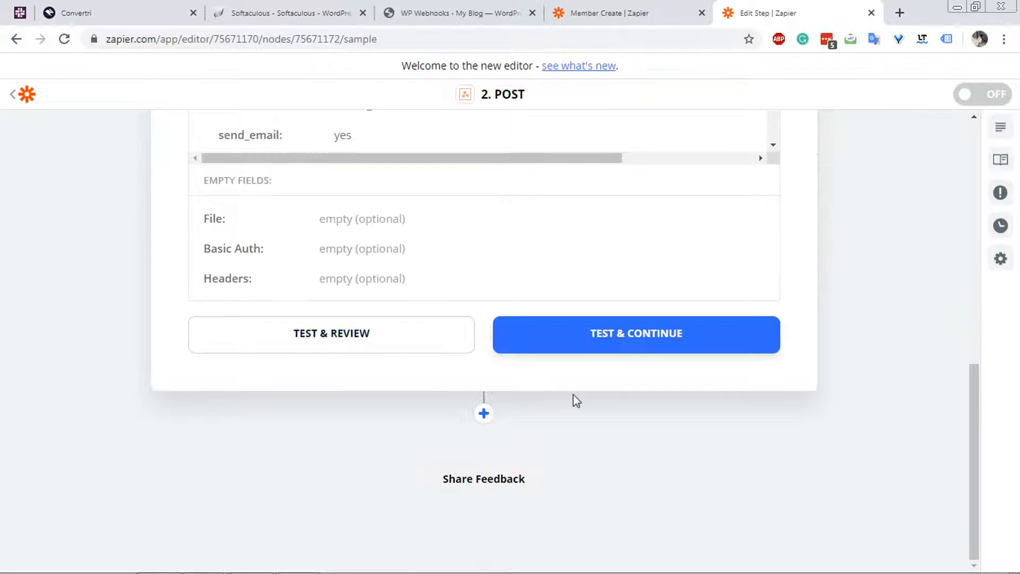
Step: Review the data of the test POST, then send the test and finish the Zap's setup
{"action": "scroll", "coordinate": [574, 394], "scroll_direction": "up", "scroll_amount": 3}
{"action": "scroll", "coordinate": [574, 393], "scroll_direction": "up", "scroll_amount": 3}
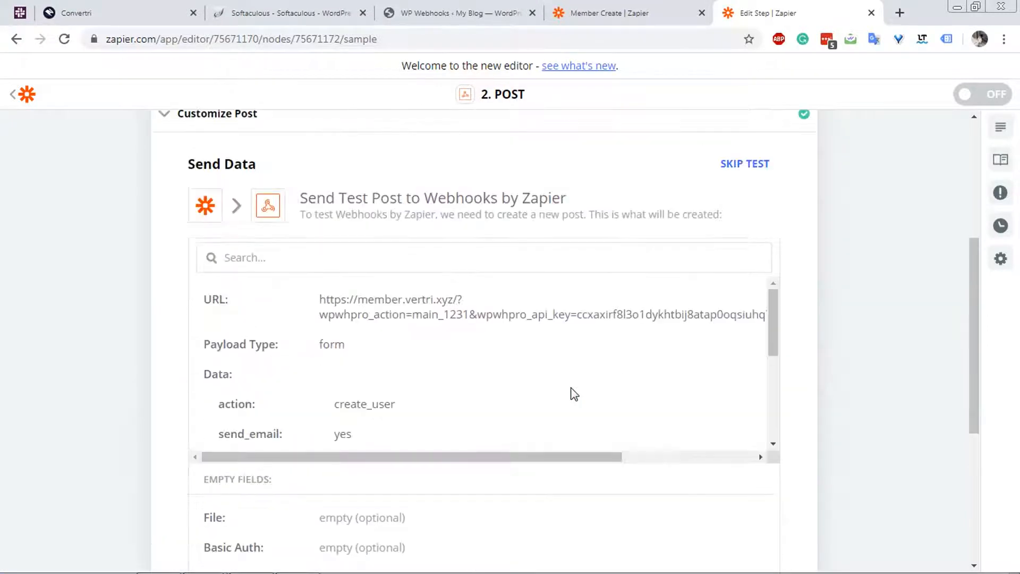
{"action": "scroll", "coordinate": [541, 359], "scroll_direction": "down", "scroll_amount": 5}
{"action": "scroll", "coordinate": [541, 359], "scroll_direction": "up", "scroll_amount": 3}
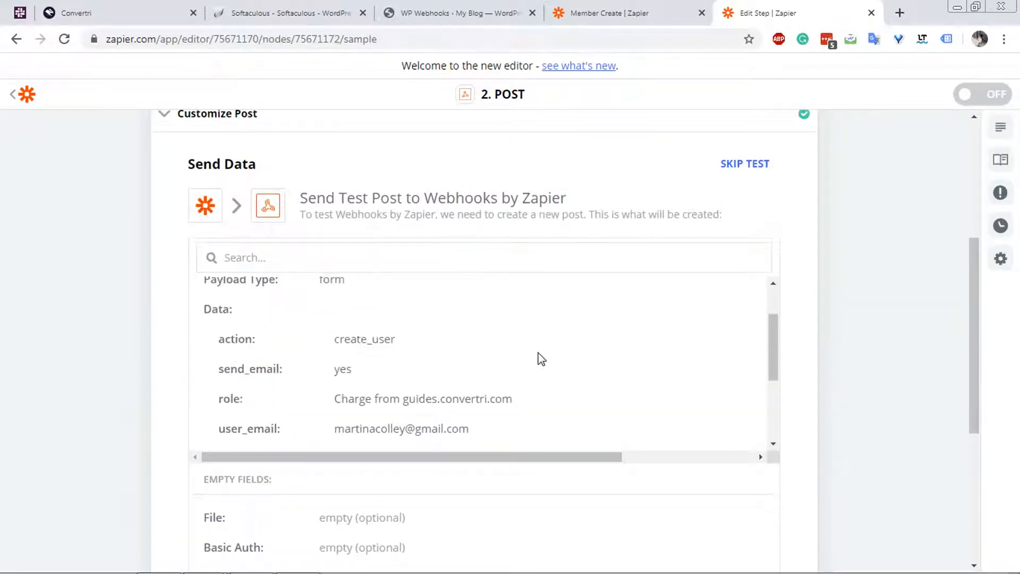
{"action": "scroll", "coordinate": [540, 359], "scroll_direction": "down", "scroll_amount": 3}
{"action": "scroll", "coordinate": [563, 382], "scroll_direction": "down", "scroll_amount": 6}
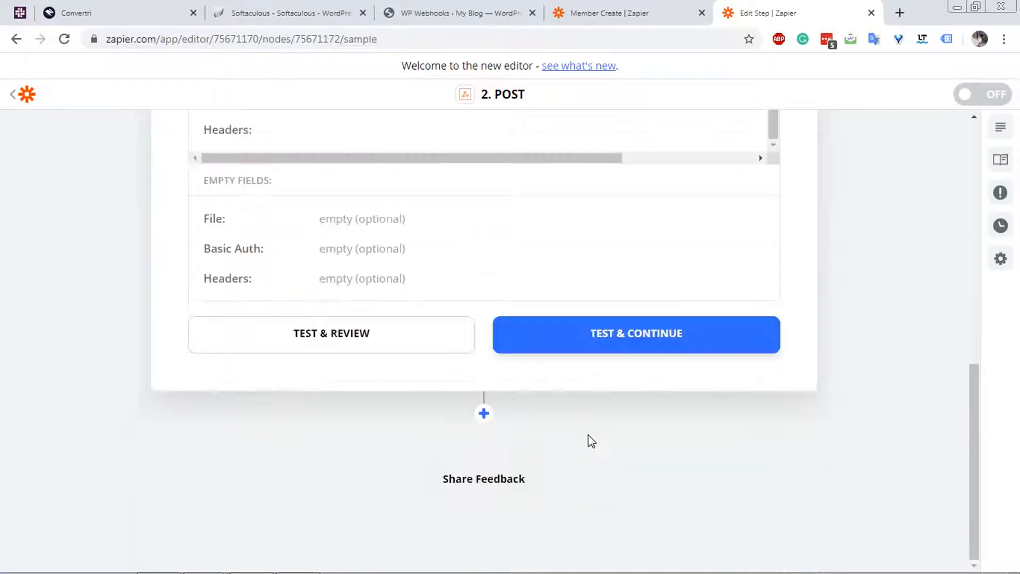
{"action": "left_click", "coordinate": [618, 337]}
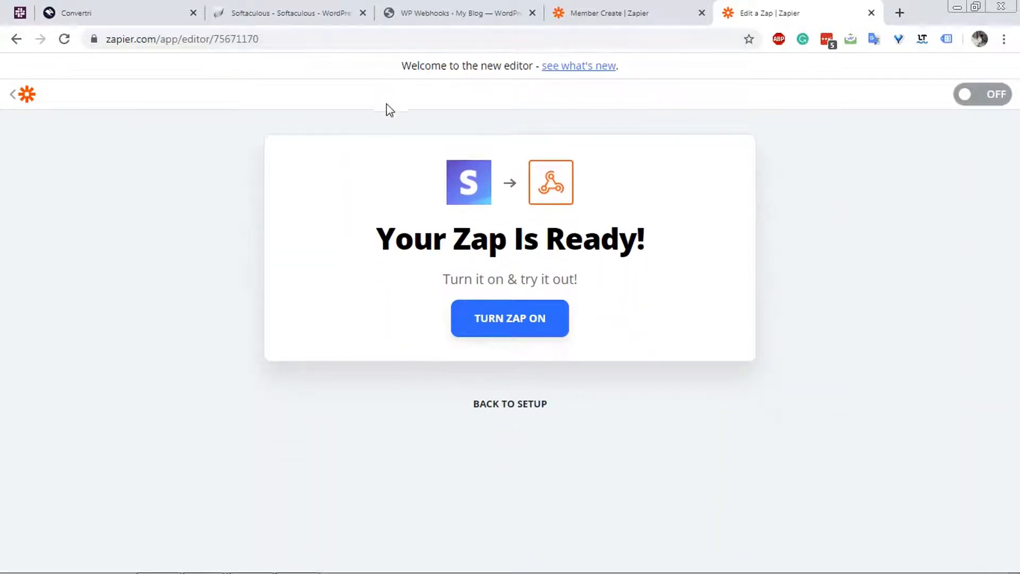
Step: In the WordPress Users list, delete the user created by the test and confirm the deletion
{"action": "left_click", "coordinate": [431, 16]}
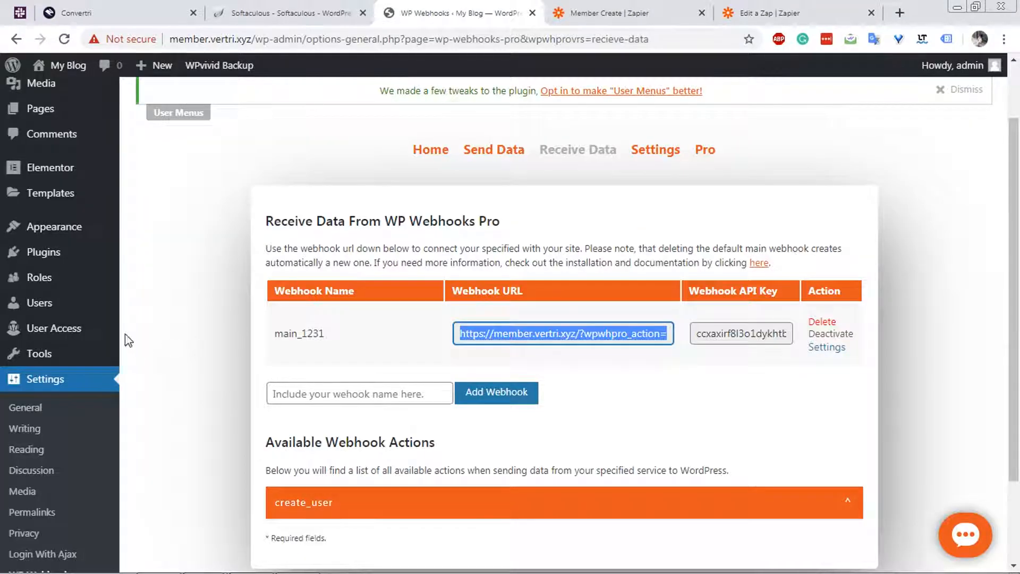
{"action": "left_click", "coordinate": [32, 303]}
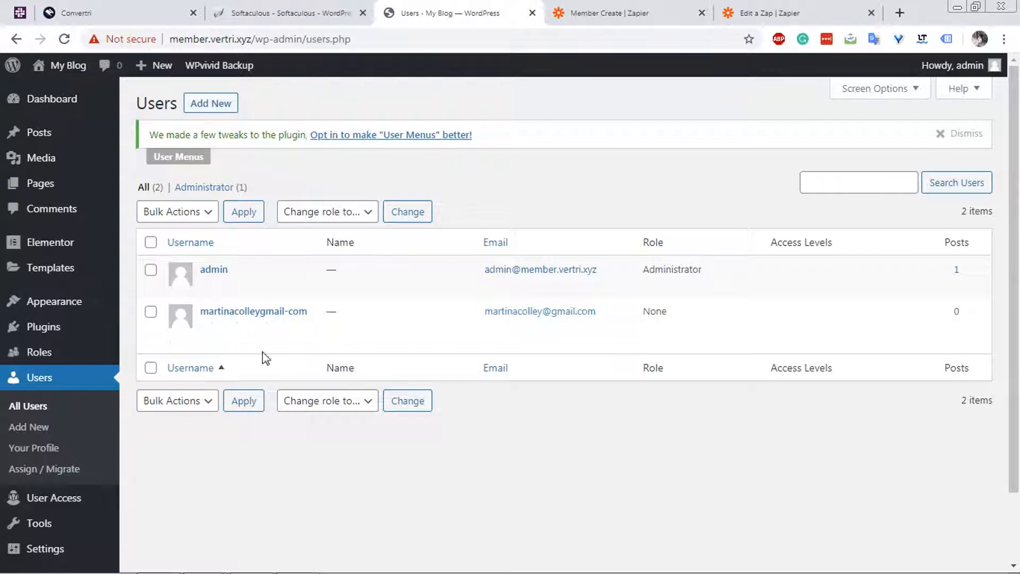
{"action": "left_click", "coordinate": [239, 328]}
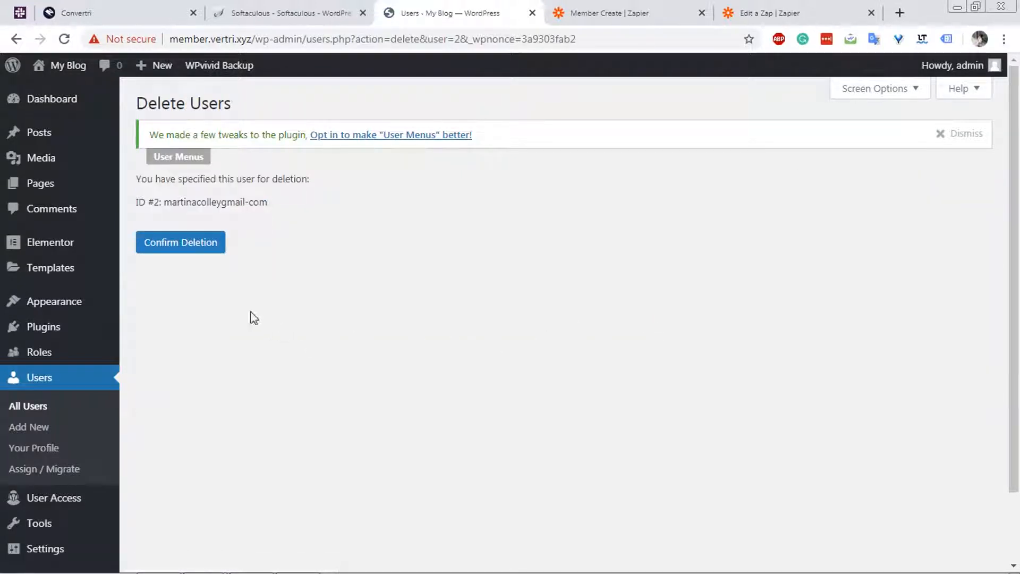
{"action": "left_click", "coordinate": [198, 246]}
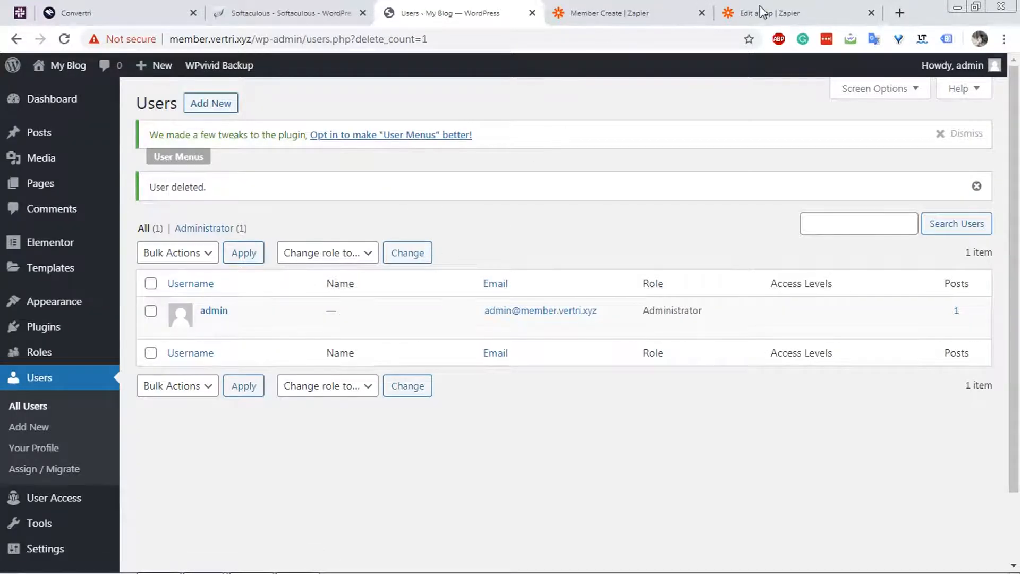
Step: Return to the new Zap in Zapier and turn it on
{"action": "left_click", "coordinate": [764, 11]}
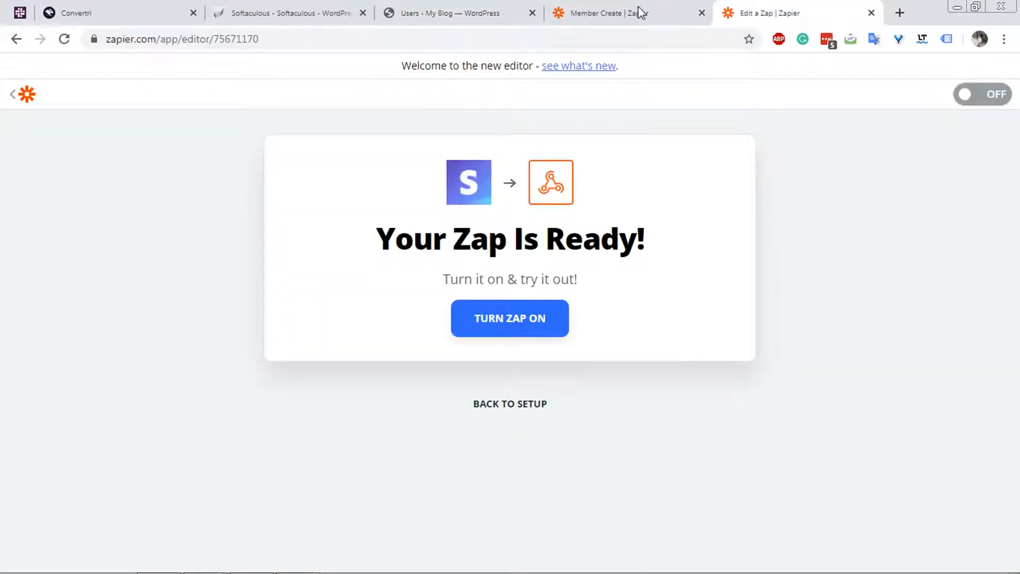
{"action": "left_click", "coordinate": [501, 333]}
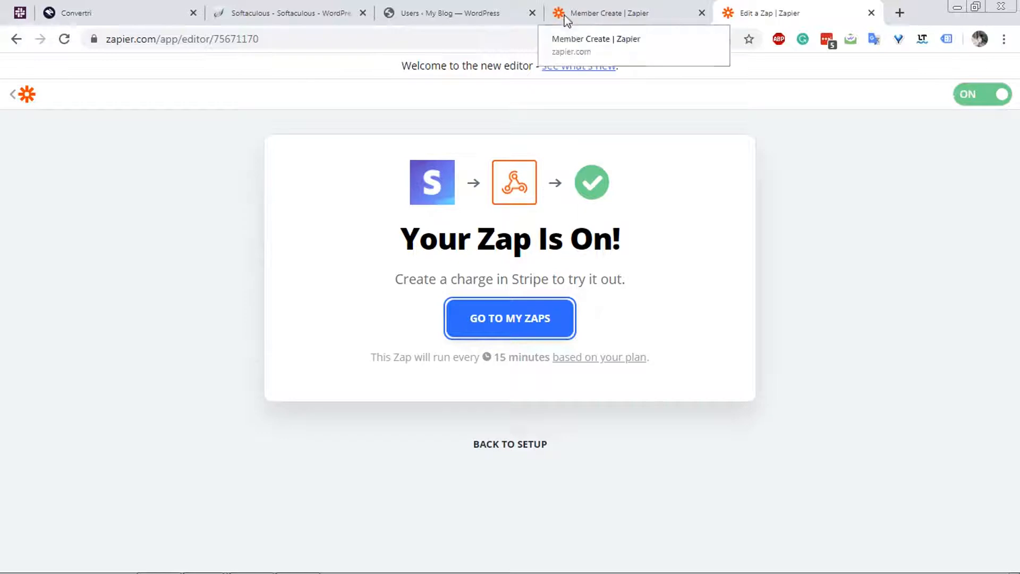
Step: Open the list of roles in WordPress and select the custom role's name, my_course
{"action": "left_click", "coordinate": [492, 11]}
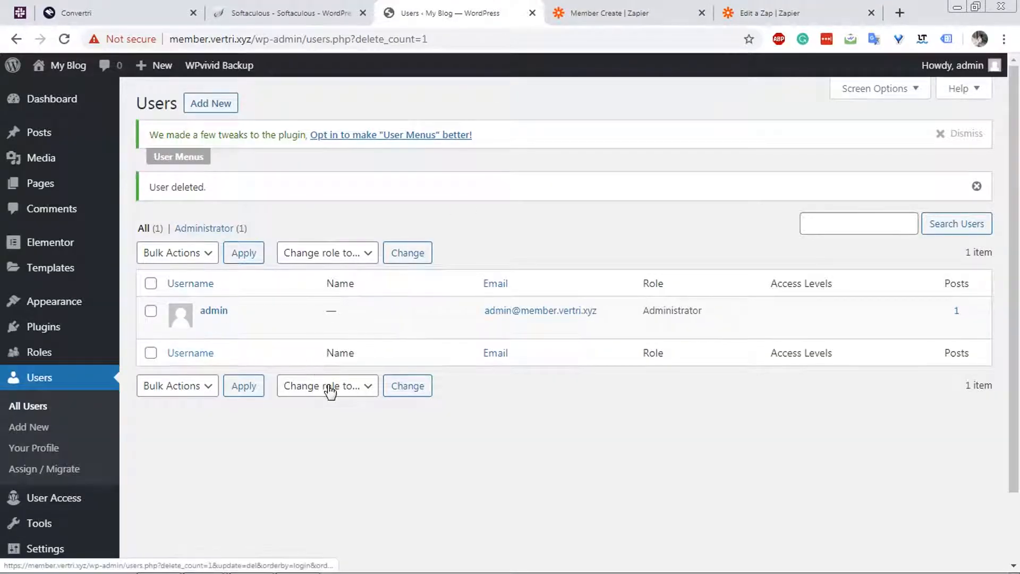
{"action": "left_click", "coordinate": [39, 359]}
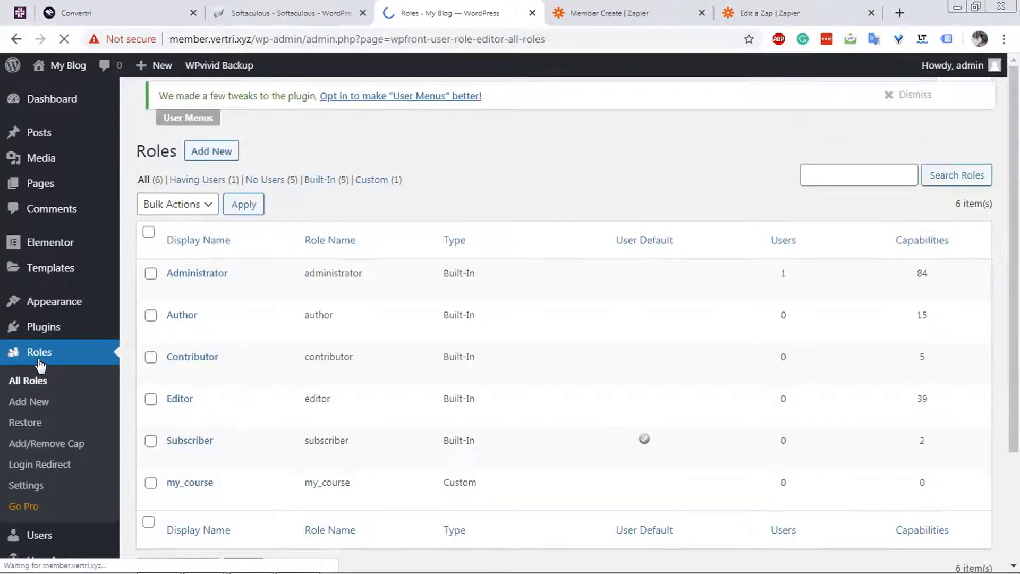
{"action": "scroll", "coordinate": [159, 382], "scroll_direction": "down", "scroll_amount": 3}
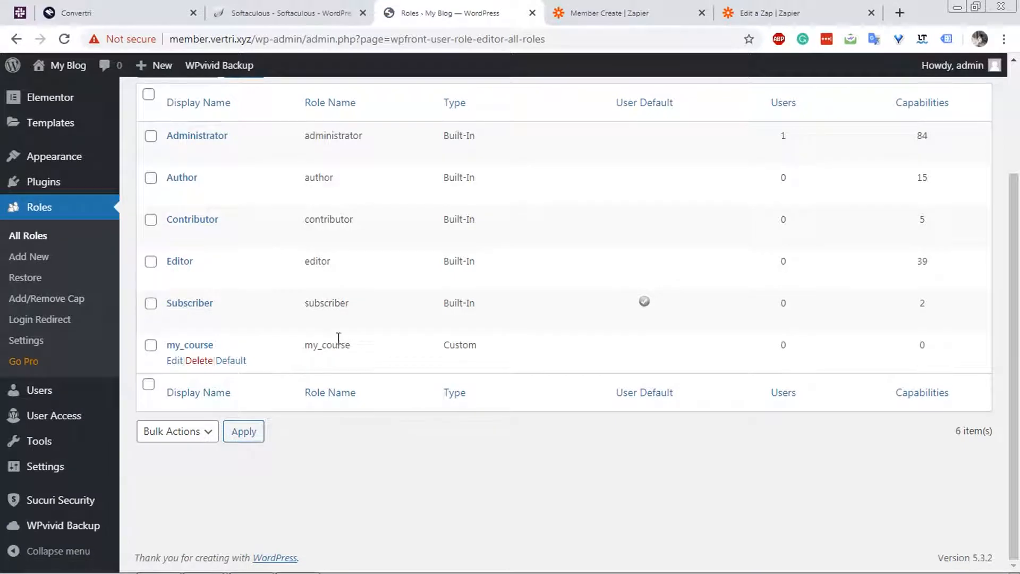
{"action": "double_click", "coordinate": [335, 345]}
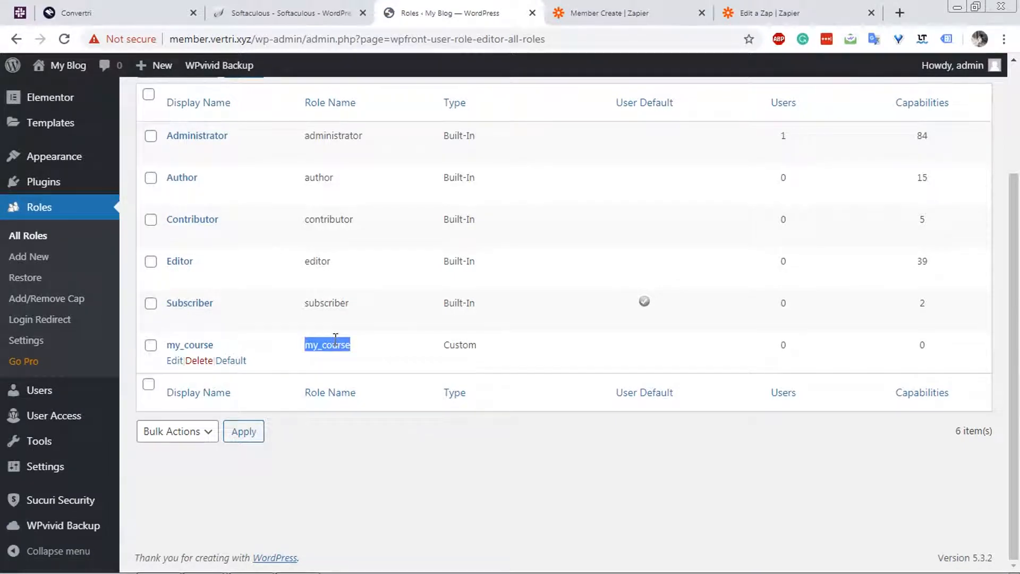
Step: Switch to Convertri and open the Sales Page of the members funnel in the page editor
{"action": "left_click", "coordinate": [105, 14]}
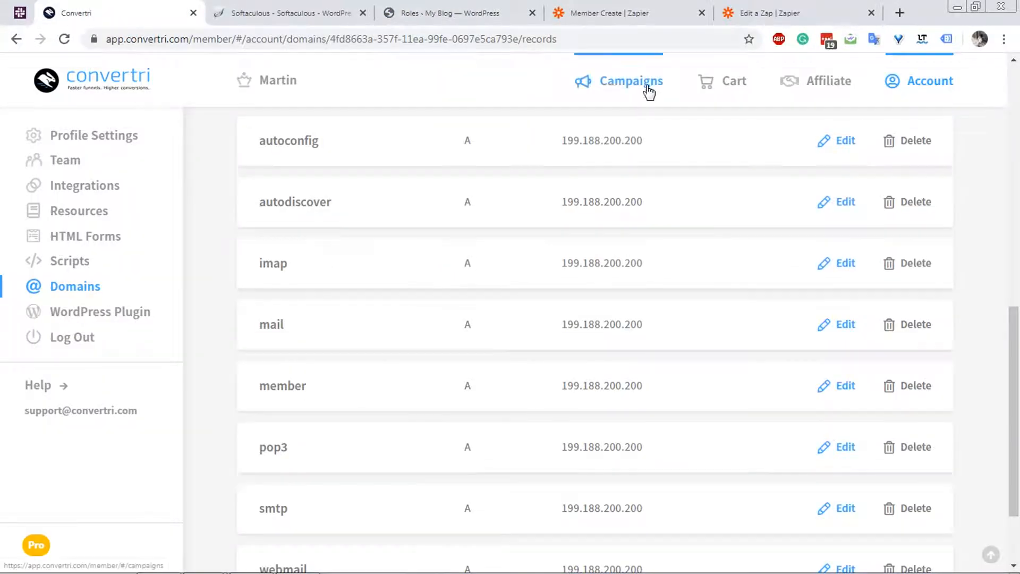
{"action": "left_click", "coordinate": [647, 87]}
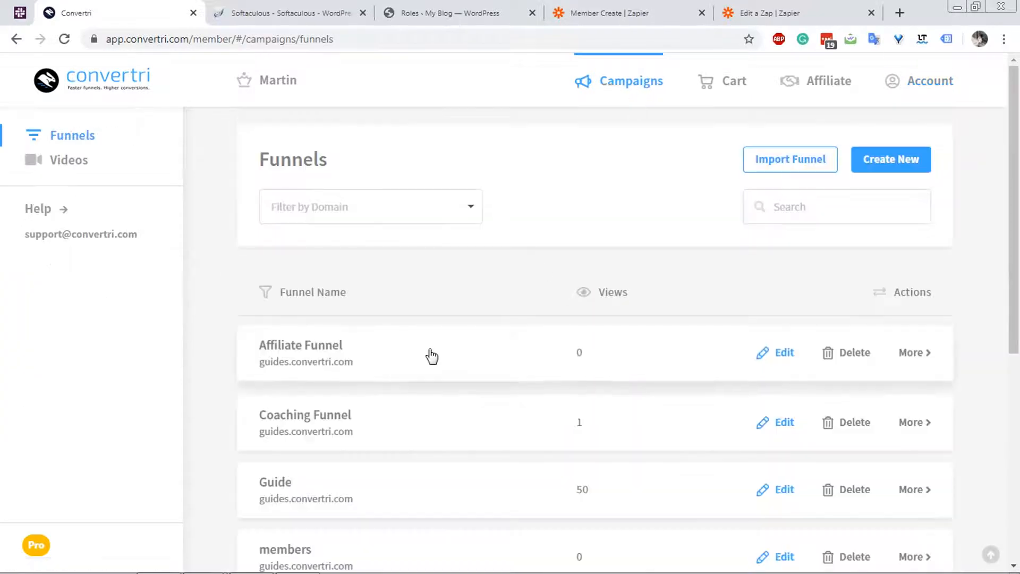
{"action": "scroll", "coordinate": [404, 371], "scroll_direction": "down", "scroll_amount": 7}
{"action": "left_click", "coordinate": [307, 198]}
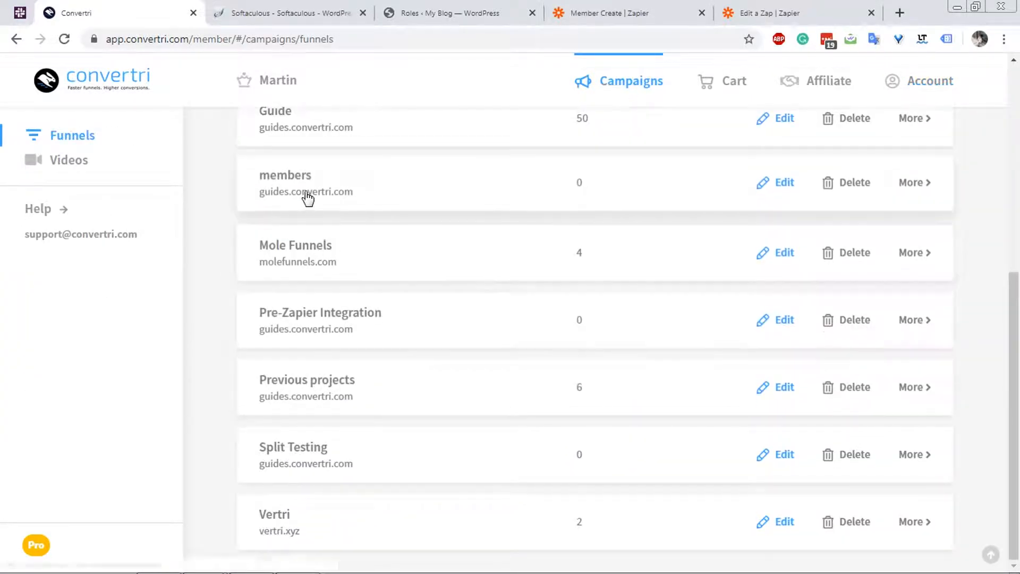
{"action": "left_click", "coordinate": [344, 376]}
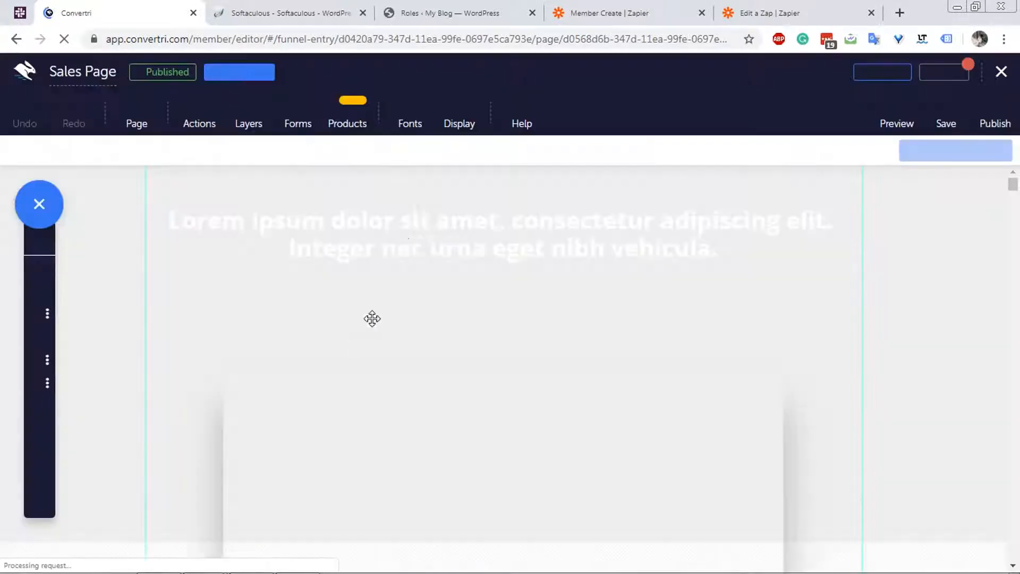
Step: In the page's product checkout configuration, set the credit card statement message to my_course and open the linked Stripe test card page in another tab
{"action": "left_click", "coordinate": [356, 124]}
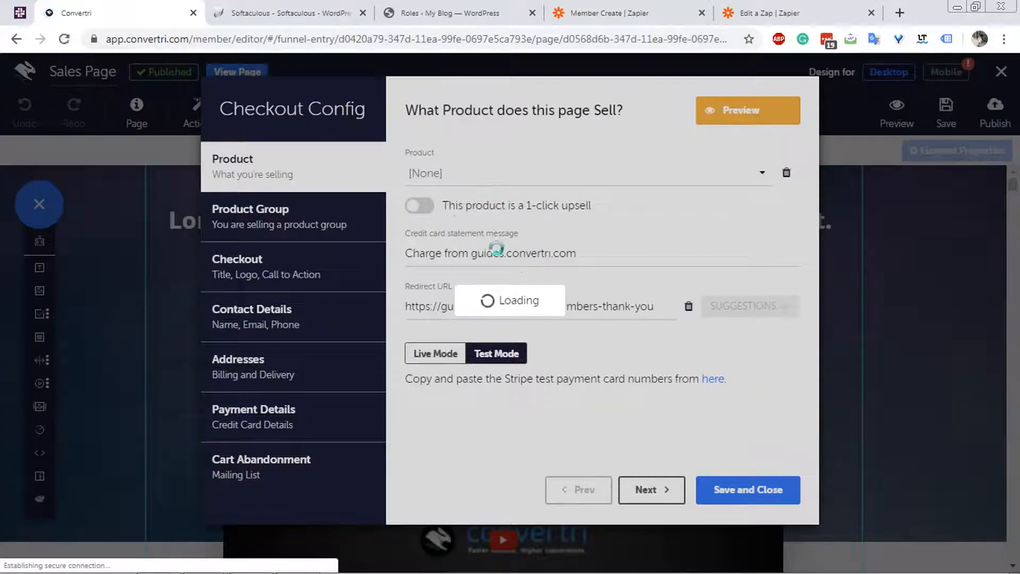
{"action": "left_click", "coordinate": [472, 254]}
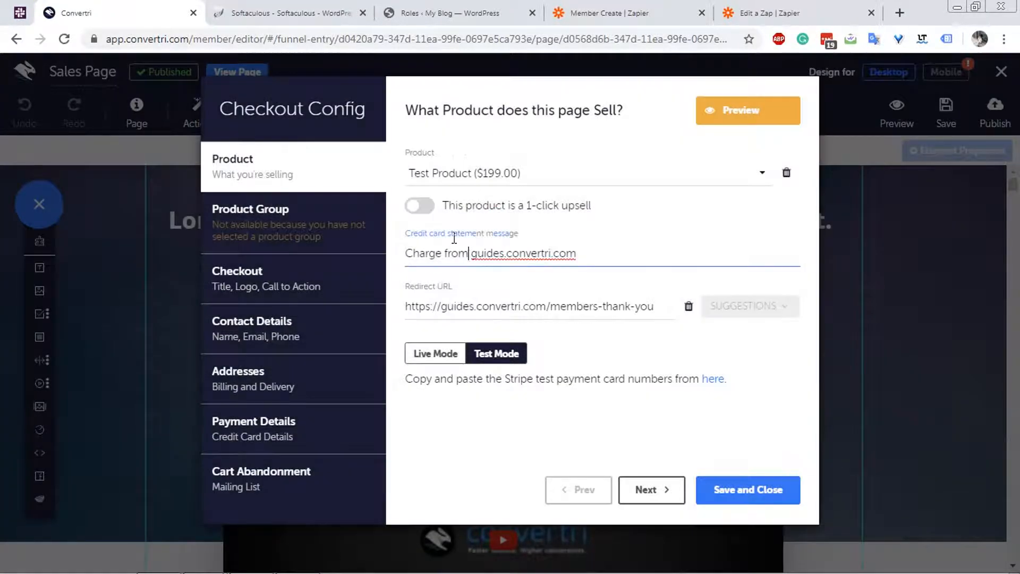
{"action": "key", "text": "ctrl+a"}
{"action": "type", "text": "my_course"}
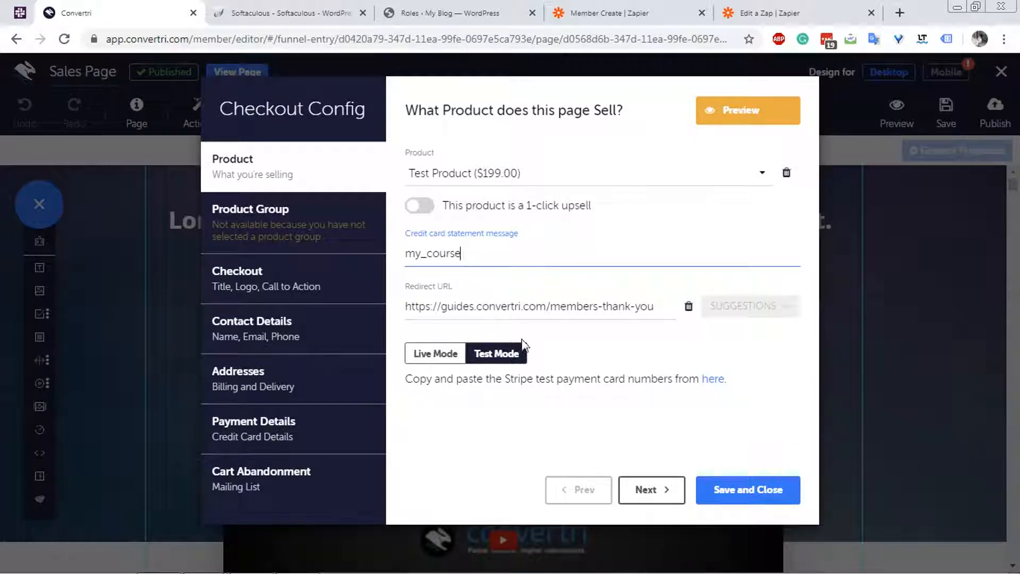
{"action": "left_click", "coordinate": [715, 383]}
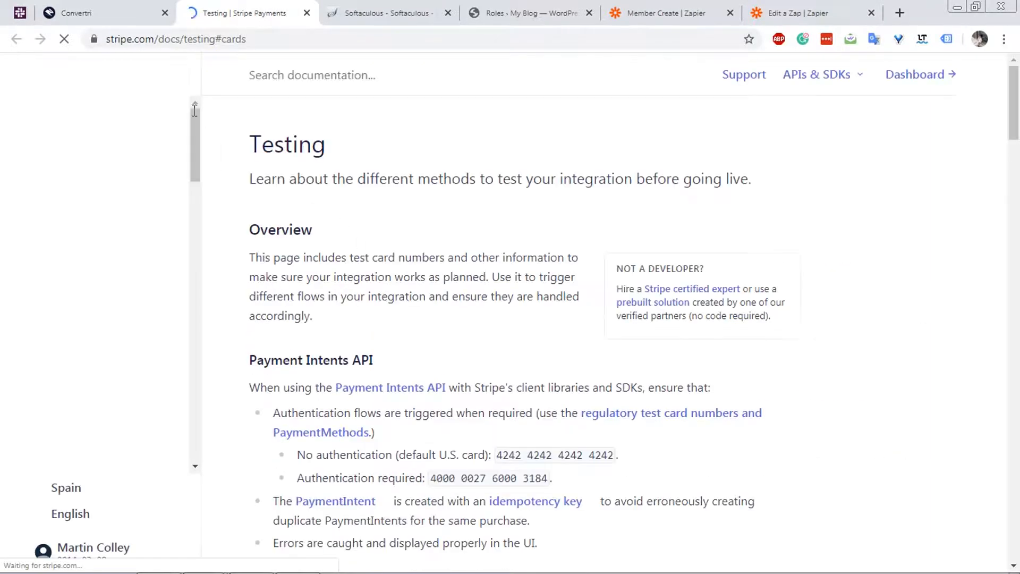
{"action": "left_click", "coordinate": [132, 16]}
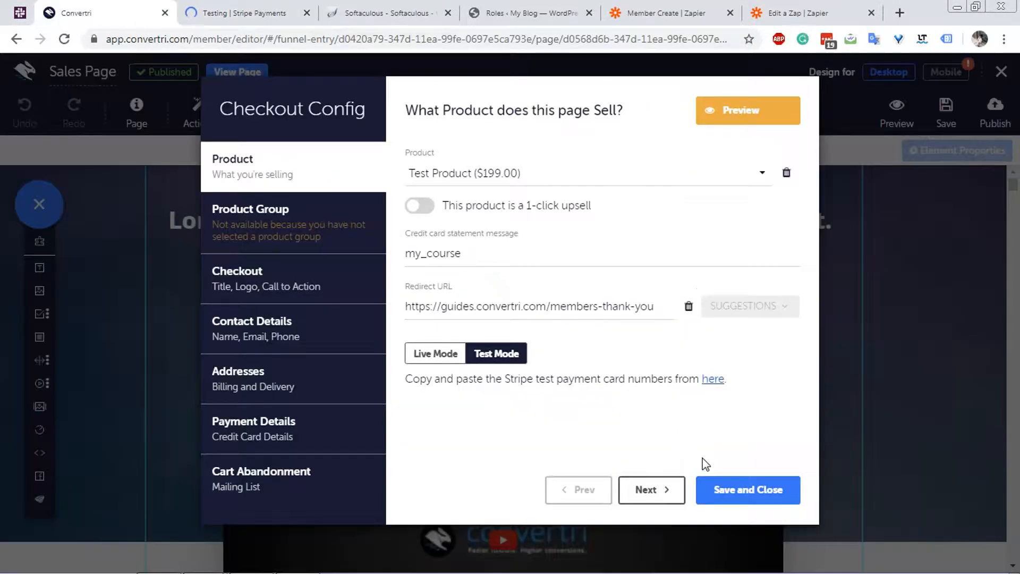
Step: Save and close the checkout configuration, then save and publish the Sales Page
{"action": "left_click", "coordinate": [712, 489]}
{"action": "left_click", "coordinate": [936, 118]}
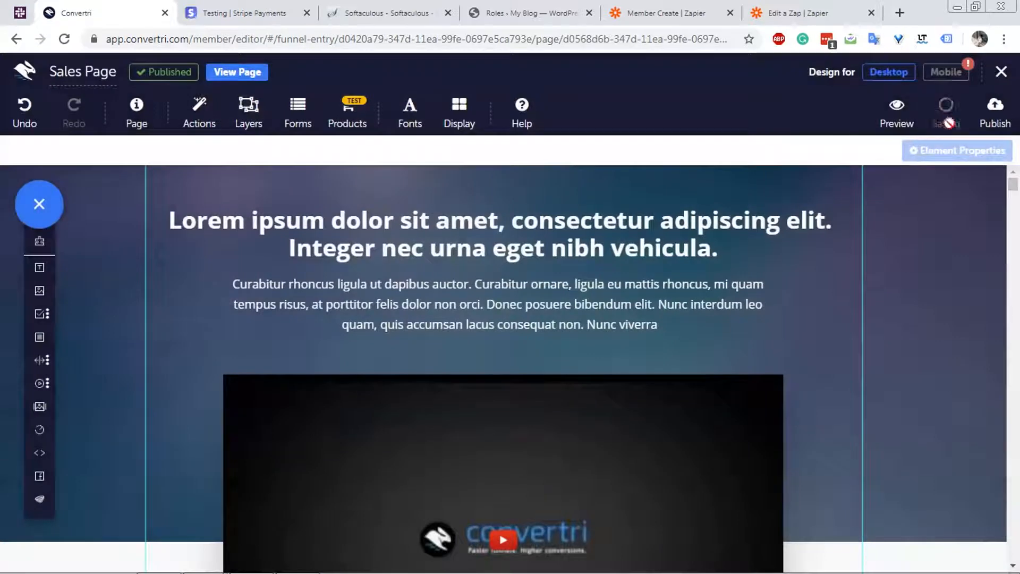
{"action": "left_click", "coordinate": [985, 122]}
{"action": "left_click", "coordinate": [695, 253]}
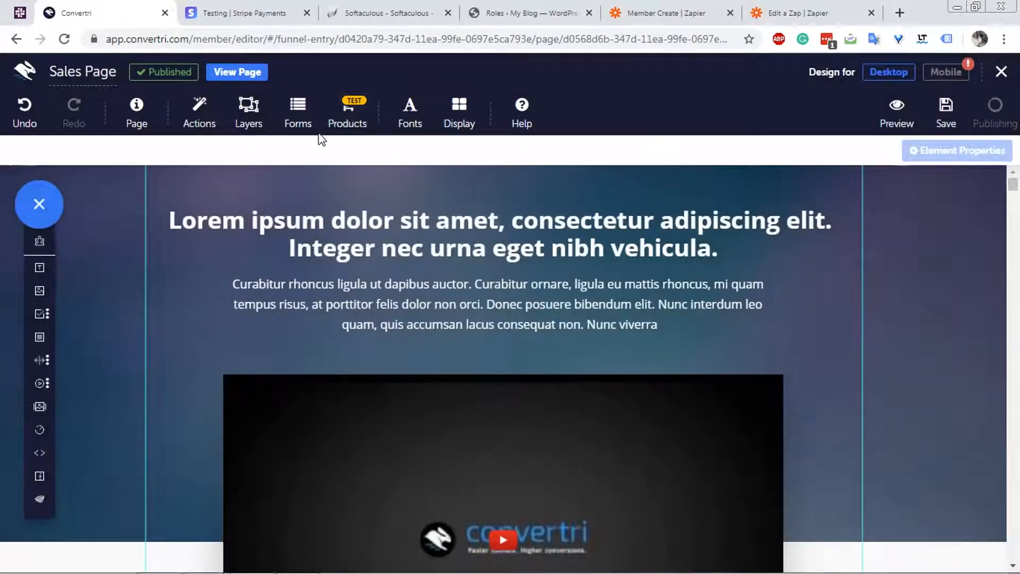
Step: Copy the standard Visa test card number from the Stripe testing page and return to the Convertri page editor
{"action": "left_click", "coordinate": [240, 11]}
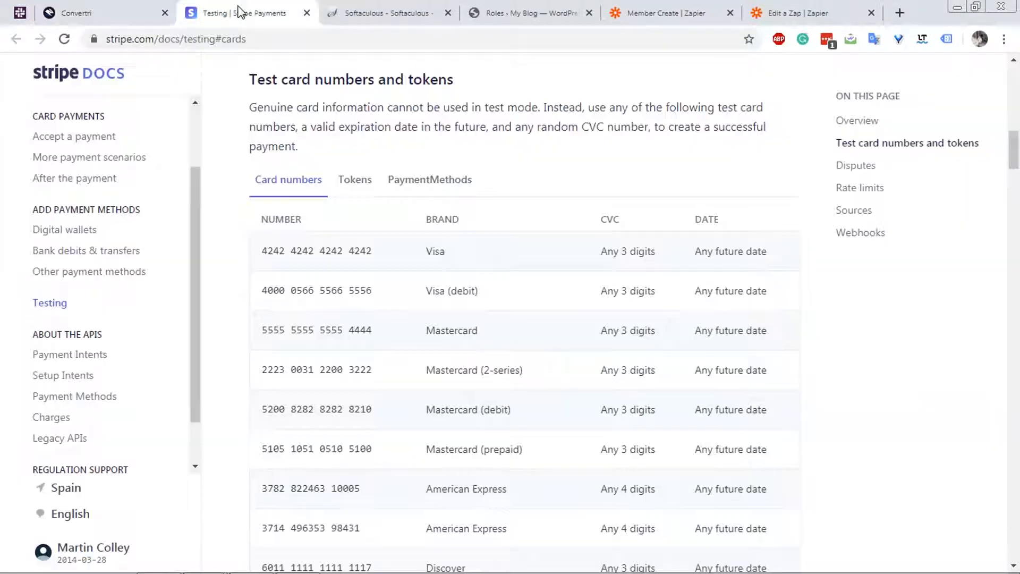
{"action": "left_click_drag", "start_coordinate": [393, 251], "coordinate": [254, 247]}
{"action": "key", "text": "ctrl+c"}
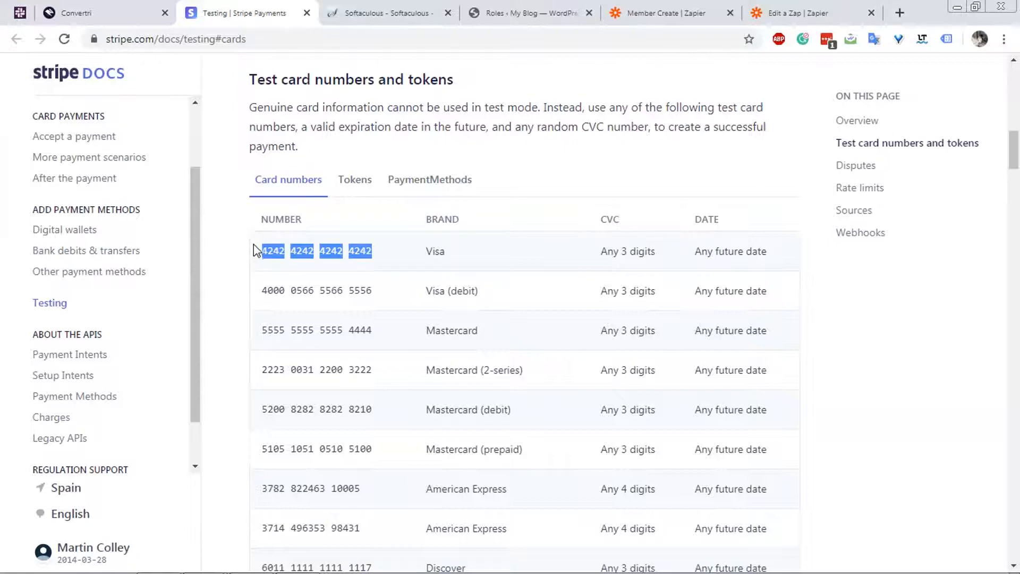
{"action": "left_click", "coordinate": [114, 8]}
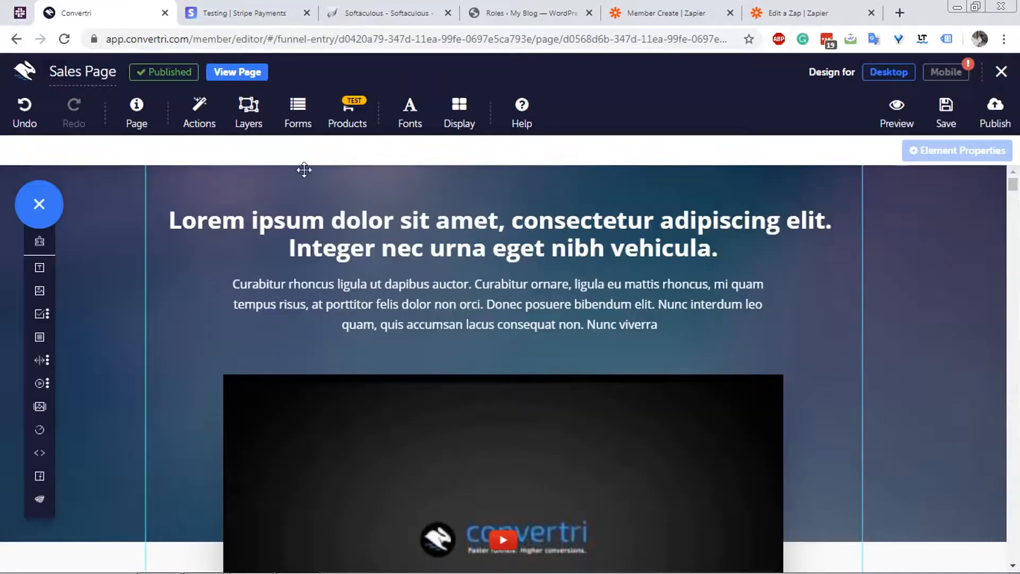
Step: View the published Sales Page and open its checkout form through the Buy Now offer near the page's end
{"action": "left_click", "coordinate": [221, 73]}
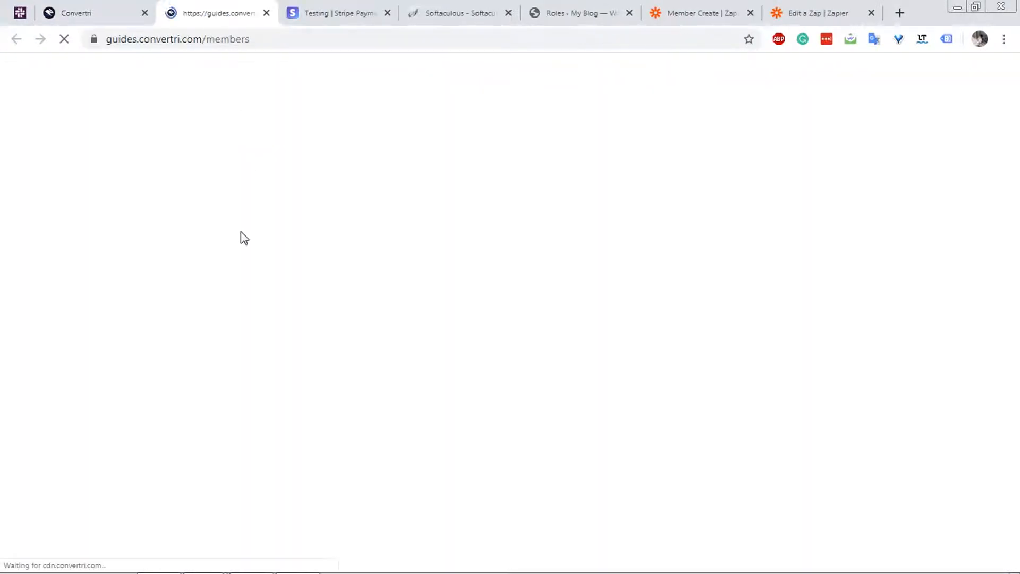
{"action": "scroll", "coordinate": [263, 226], "scroll_direction": "down", "scroll_amount": 10}
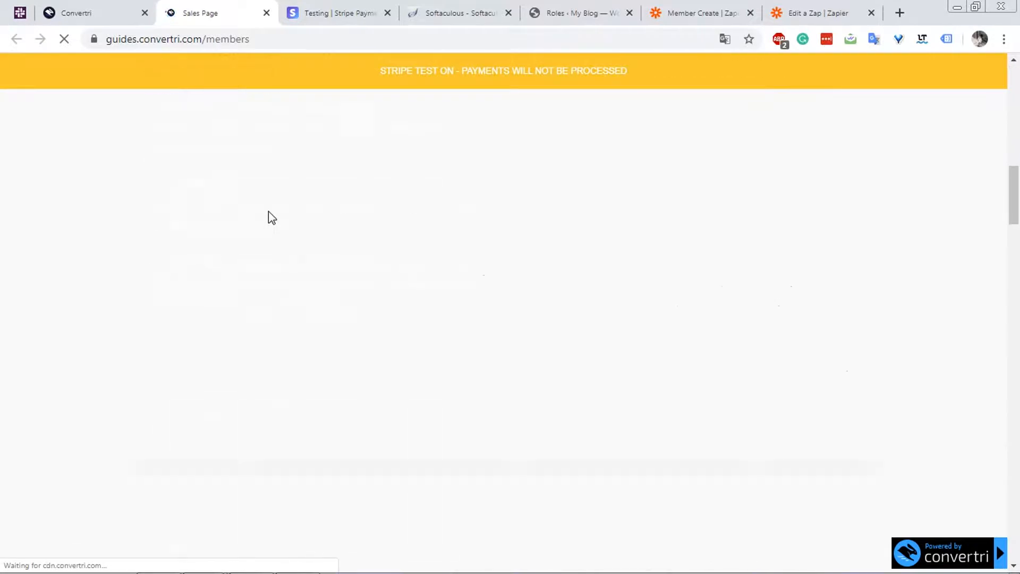
{"action": "scroll", "coordinate": [269, 216], "scroll_direction": "down", "scroll_amount": 15}
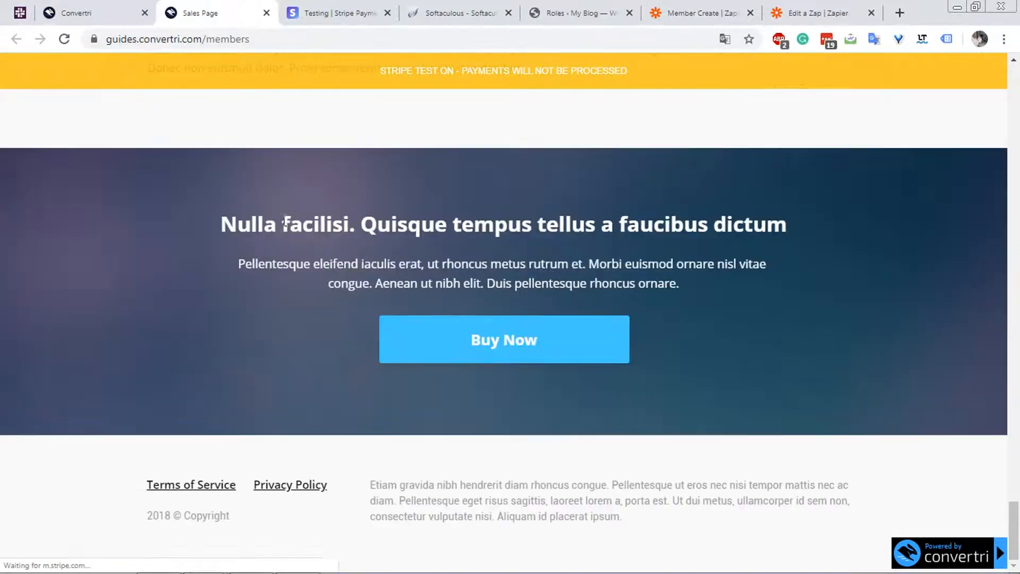
{"action": "left_click", "coordinate": [490, 343]}
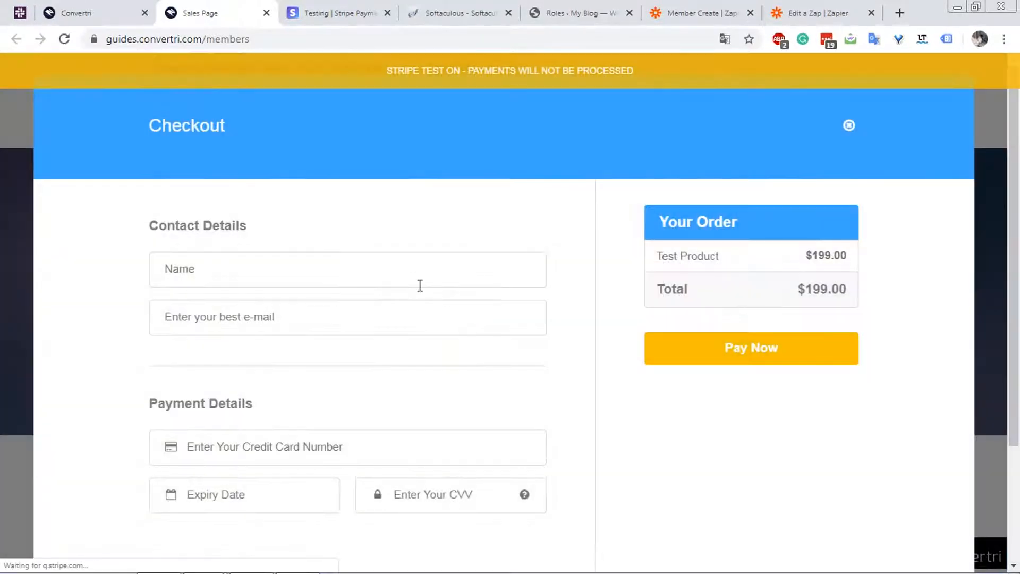
Step: Fill in the checkout's contact details with the buyer's name and e-mail address
{"action": "type", "text": "Martin"}
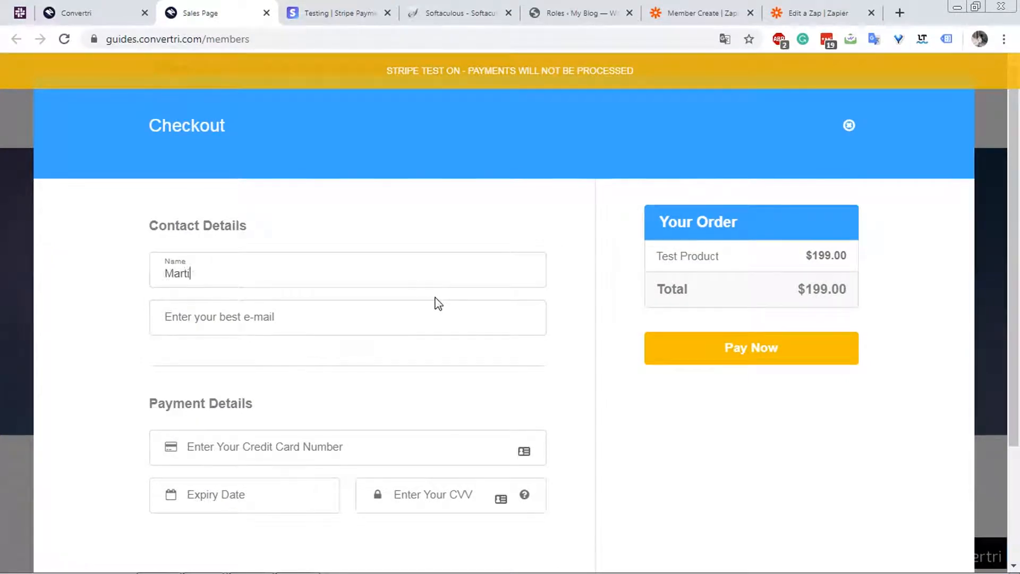
{"action": "key", "text": "Tab"}
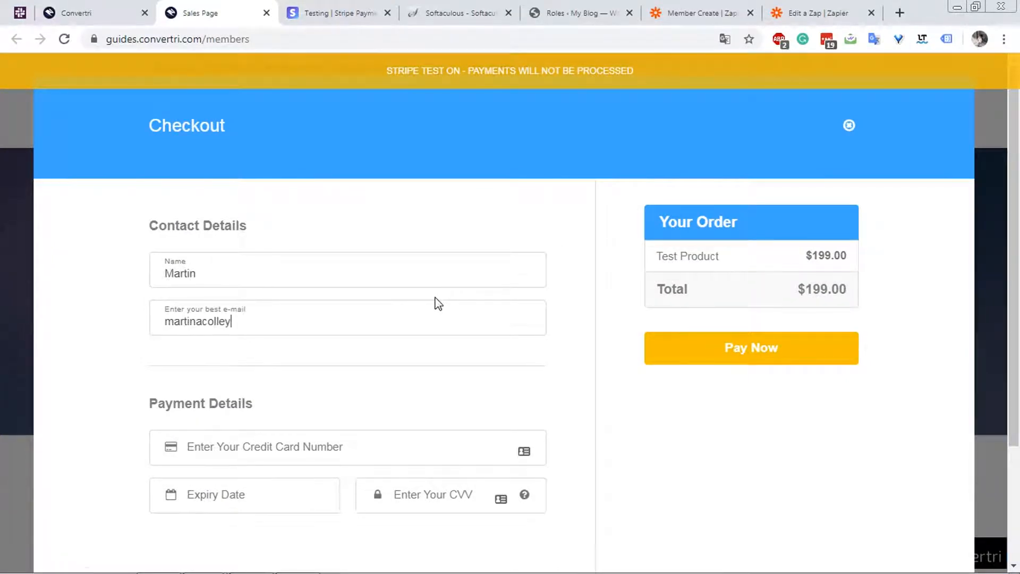
{"action": "key", "text": "Tab"}
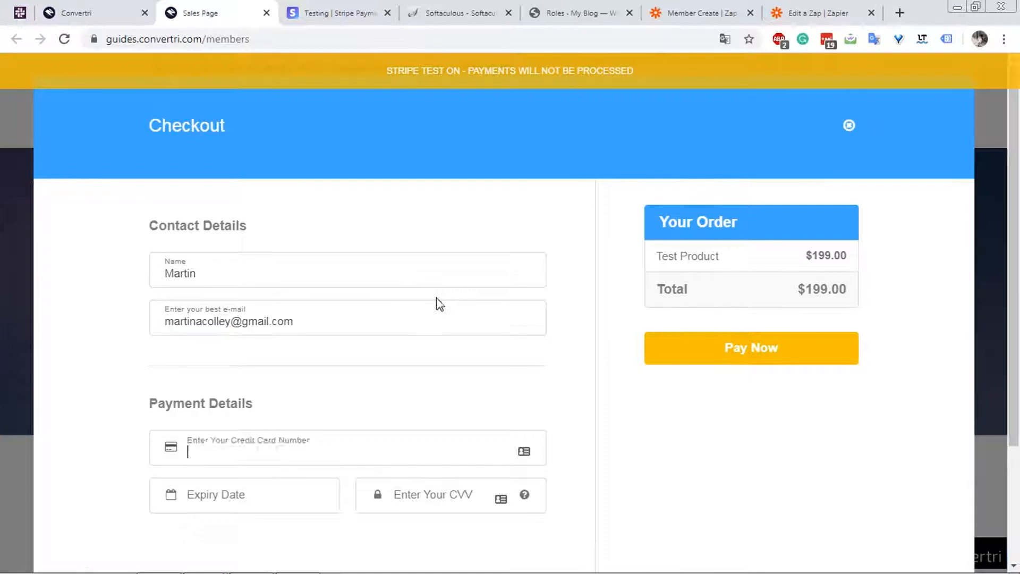
Step: Enter the test card number, expiry date and CVV, submit the payment, and dismiss the offer to save the card
{"action": "key", "text": "ctrl+v"}
{"action": "scroll", "coordinate": [426, 292], "scroll_direction": "down", "scroll_amount": 3}
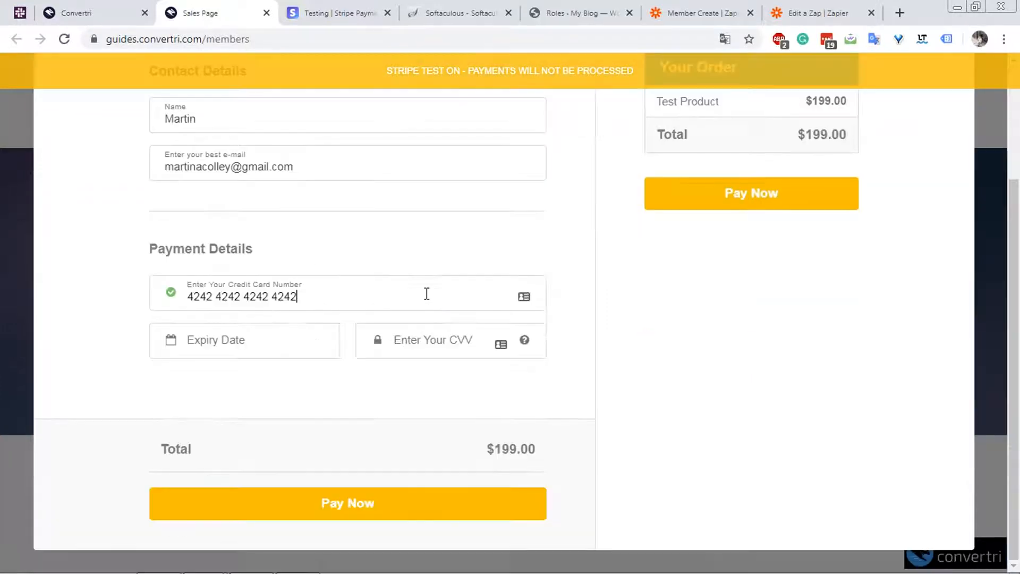
{"action": "left_click", "coordinate": [252, 340]}
{"action": "type", "text": "11 / 22"}
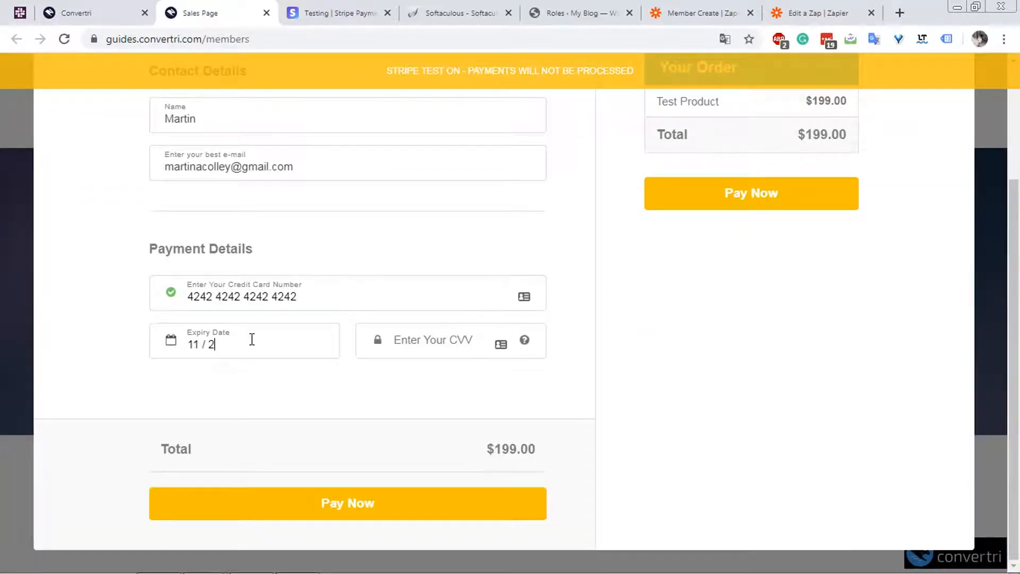
{"action": "left_click", "coordinate": [409, 345]}
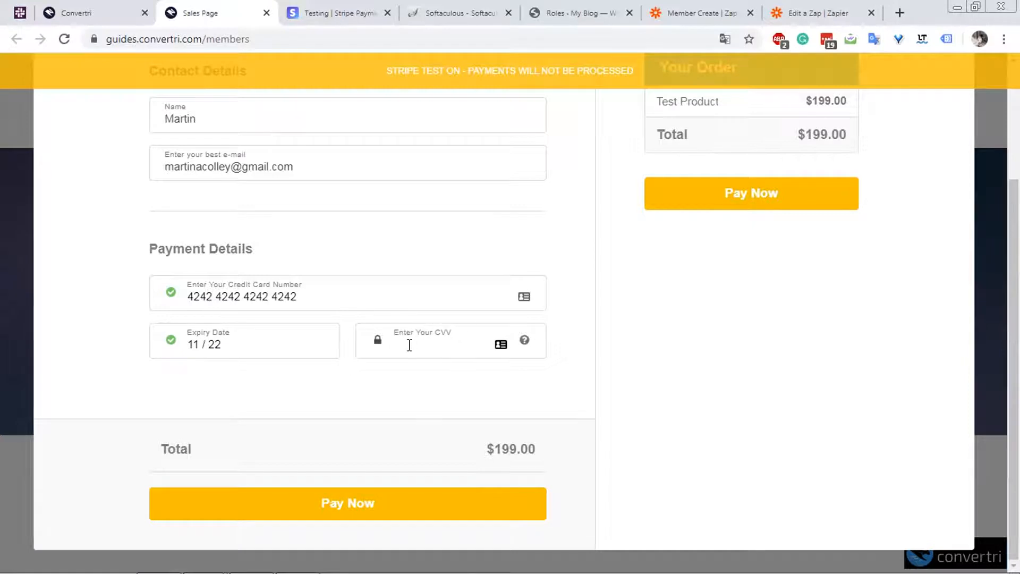
{"action": "type", "text": "123"}
{"action": "left_click", "coordinate": [422, 512]}
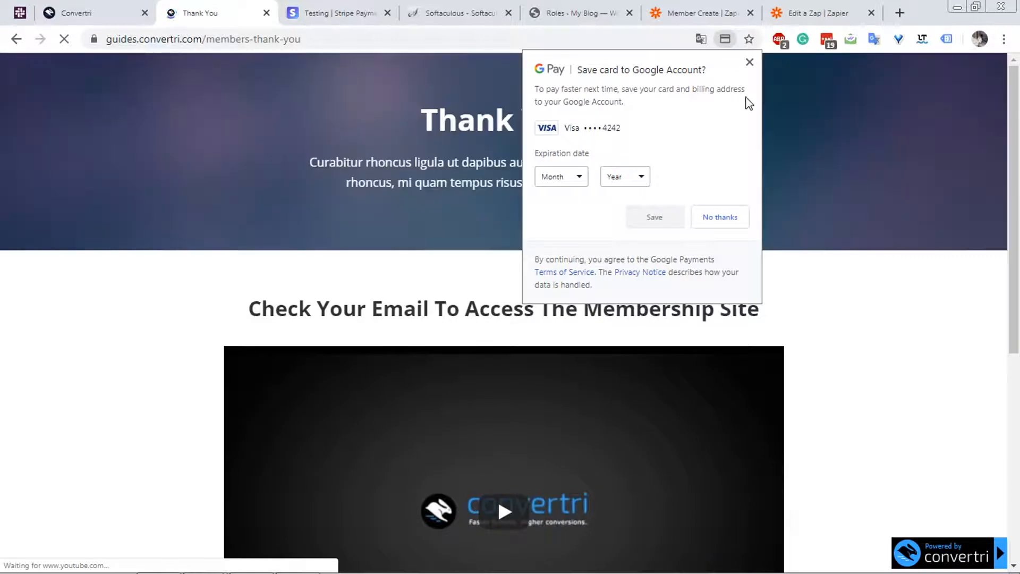
{"action": "left_click", "coordinate": [749, 62]}
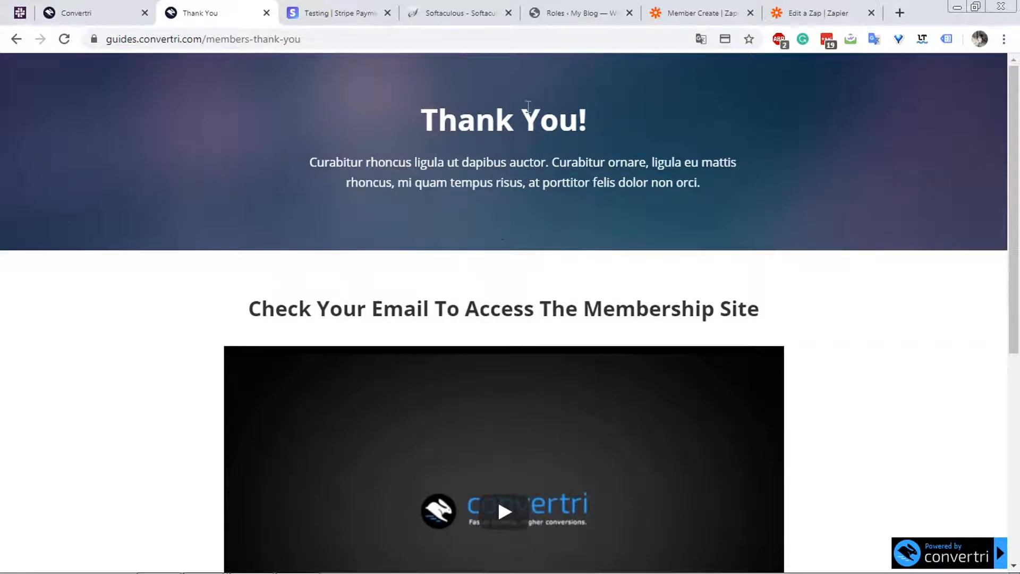
Step: Switch to WordPress and open the list of all users
{"action": "left_click", "coordinate": [582, 15]}
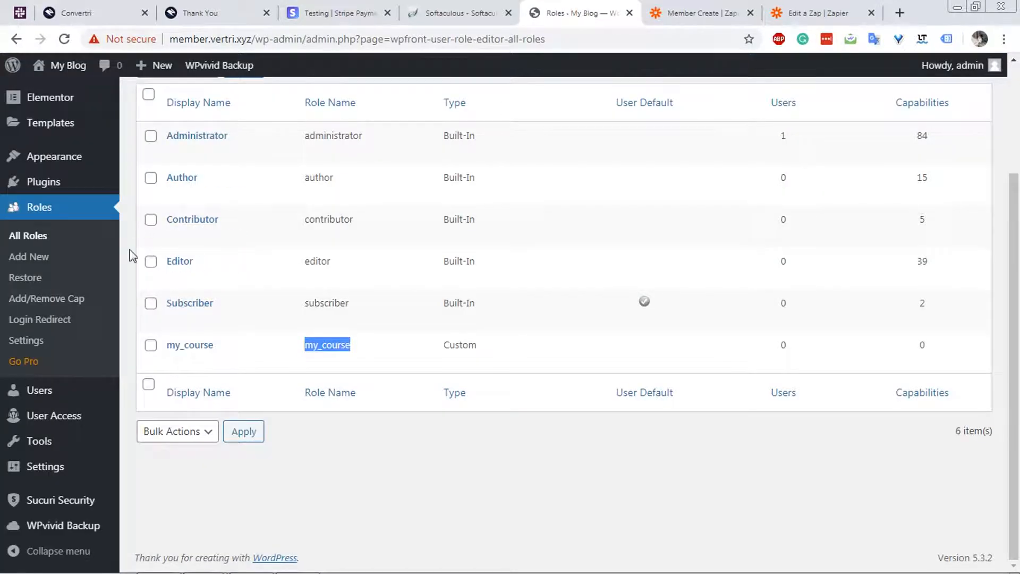
{"action": "left_click", "coordinate": [79, 394]}
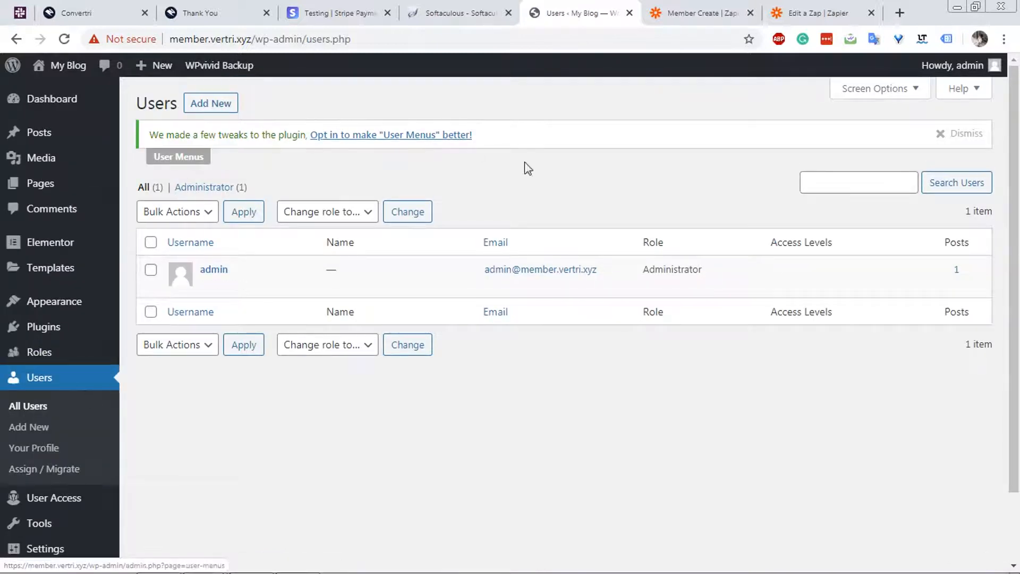
Step: Switch to Zapier, run the new Stripe-to-webhook zap manually, review the manual run status, and return to the list of zaps
{"action": "left_click", "coordinate": [791, 17]}
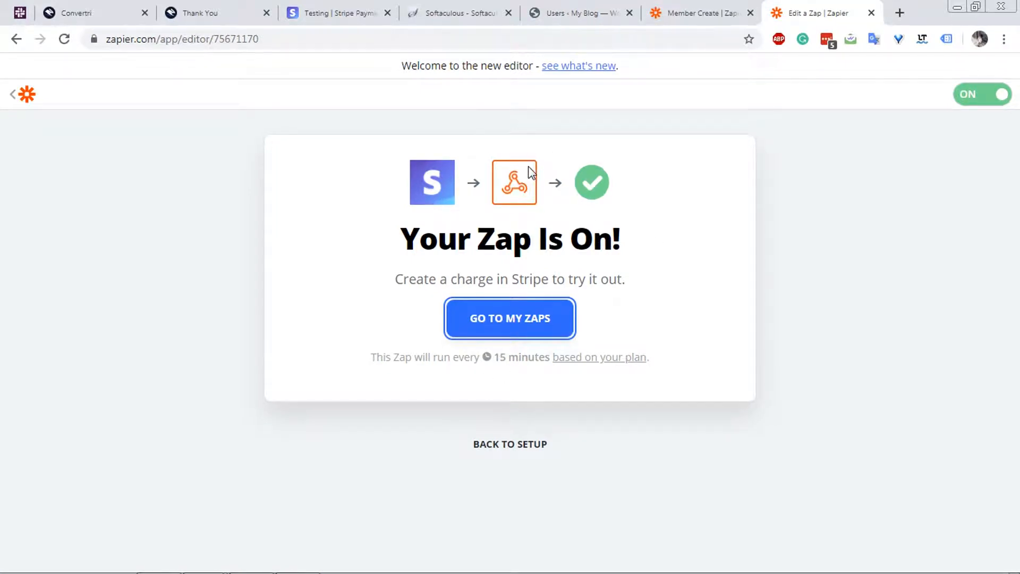
{"action": "left_click", "coordinate": [561, 6]}
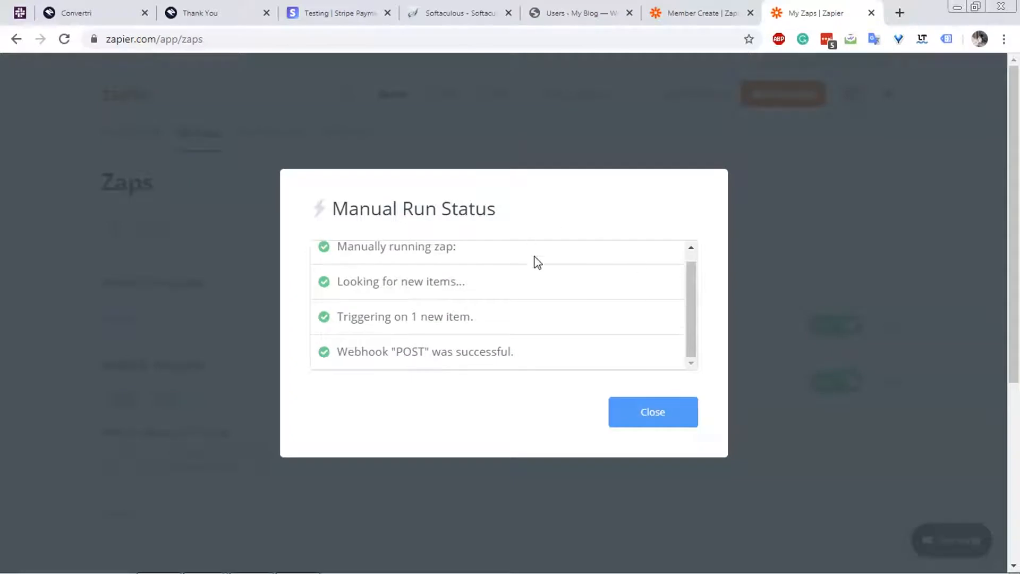
{"action": "scroll", "coordinate": [521, 295], "scroll_direction": "up", "scroll_amount": 1}
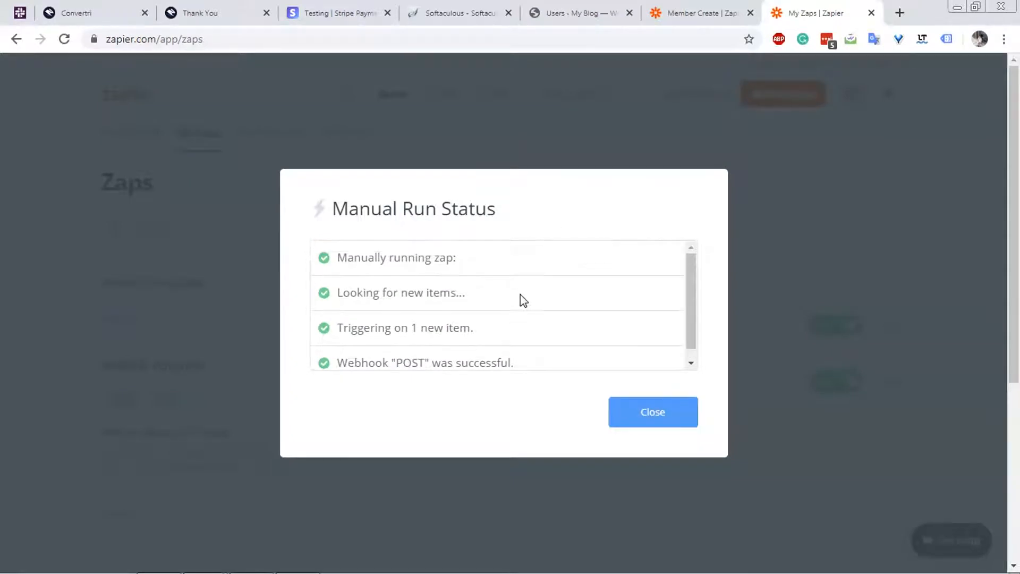
{"action": "scroll", "coordinate": [479, 281], "scroll_direction": "down", "scroll_amount": 1}
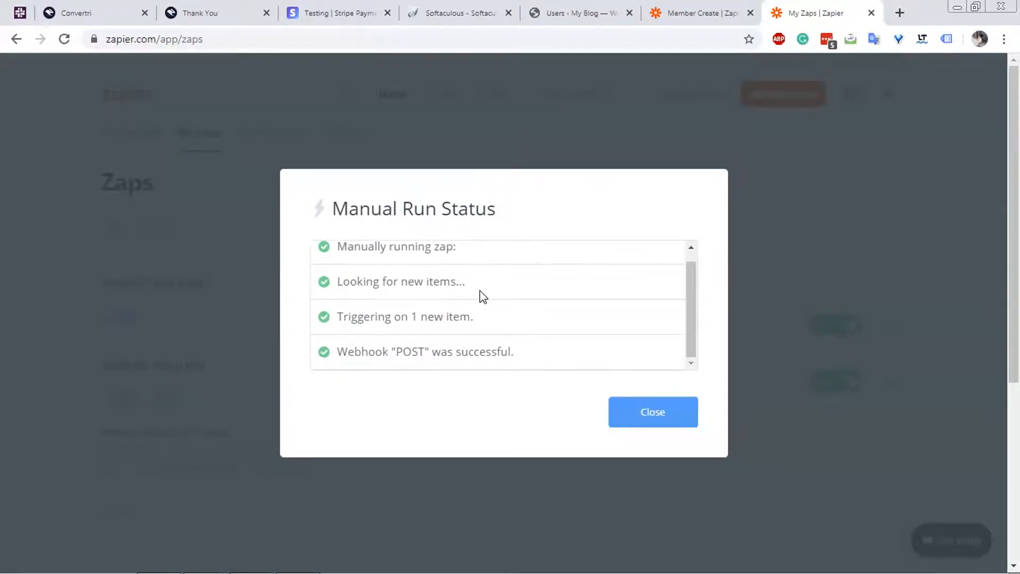
{"action": "left_click", "coordinate": [626, 423]}
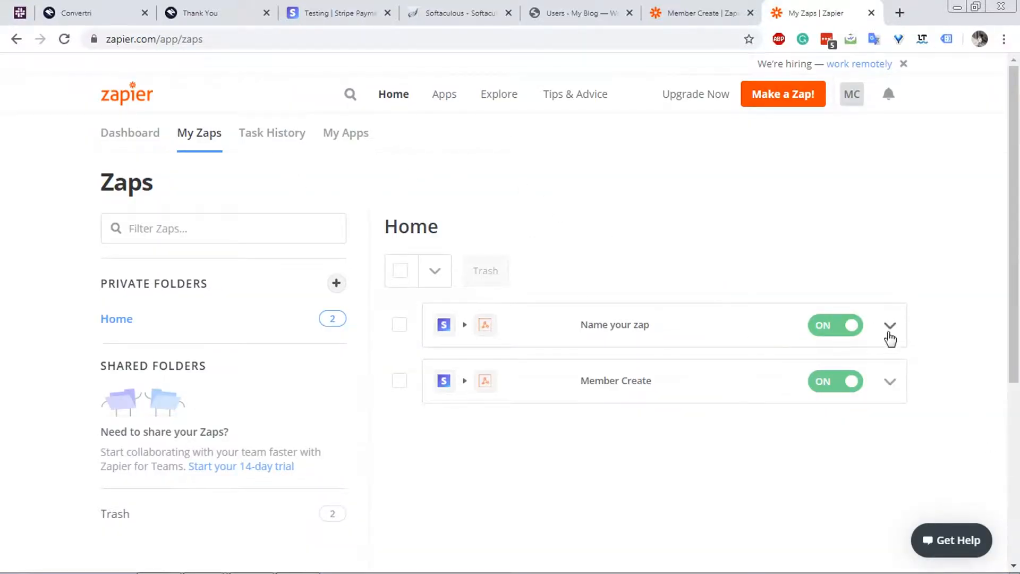
{"action": "left_click", "coordinate": [890, 326]}
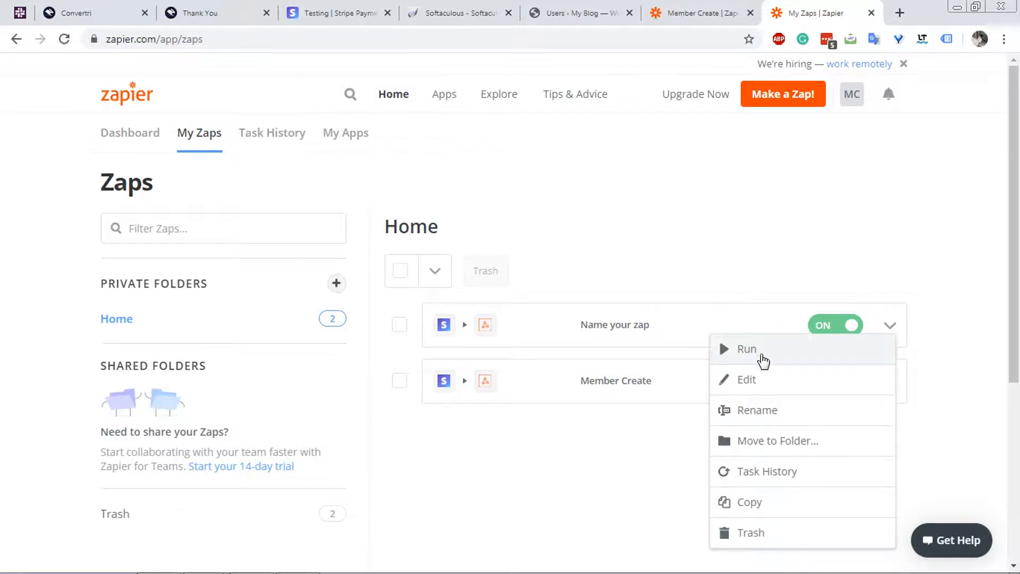
{"action": "left_click", "coordinate": [751, 257]}
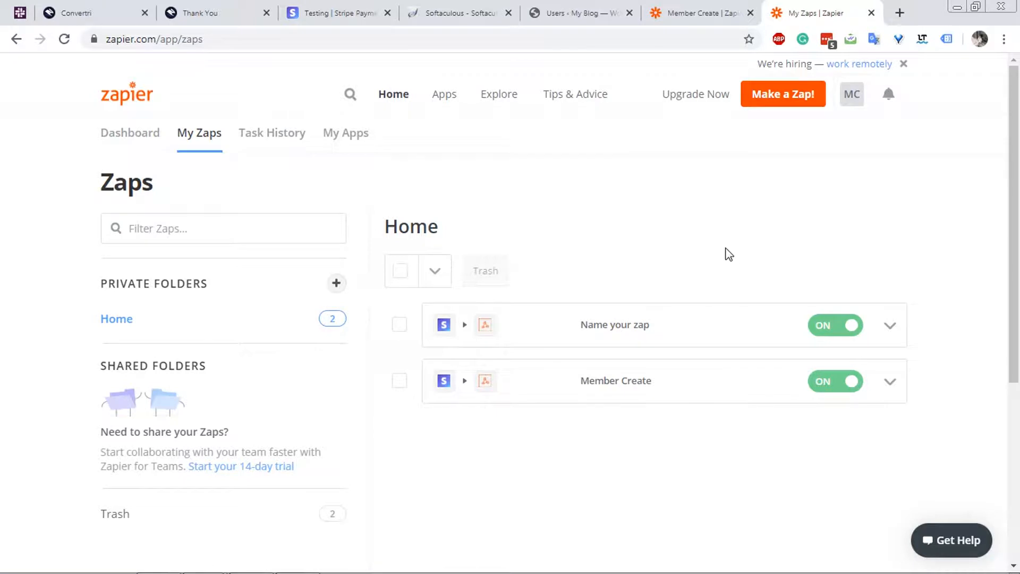
Step: Return to the WordPress users list and reload it to check for the buyer's account and role
{"action": "left_click", "coordinate": [215, 11]}
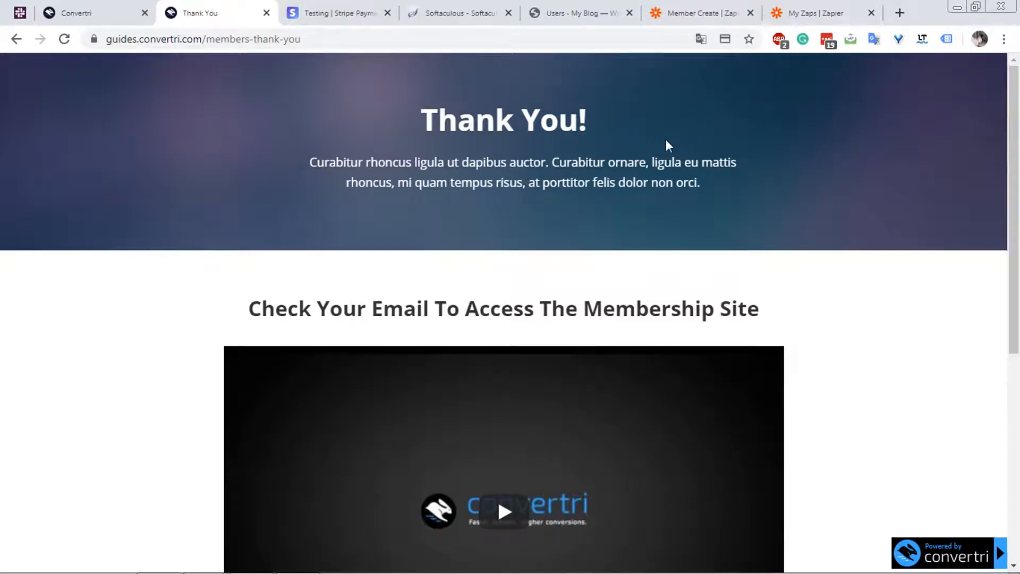
{"action": "left_click", "coordinate": [583, 16]}
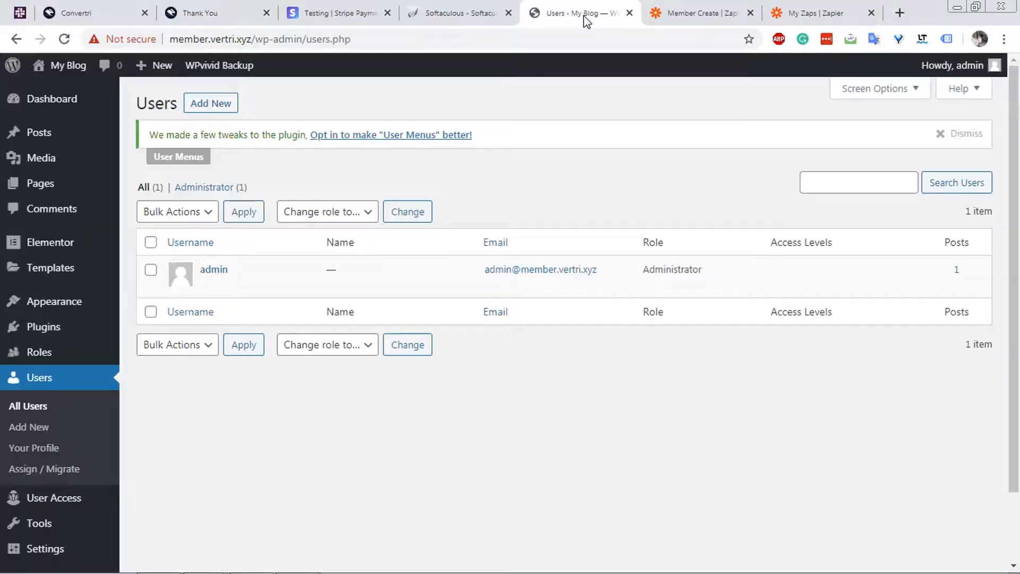
{"action": "left_click", "coordinate": [73, 35]}
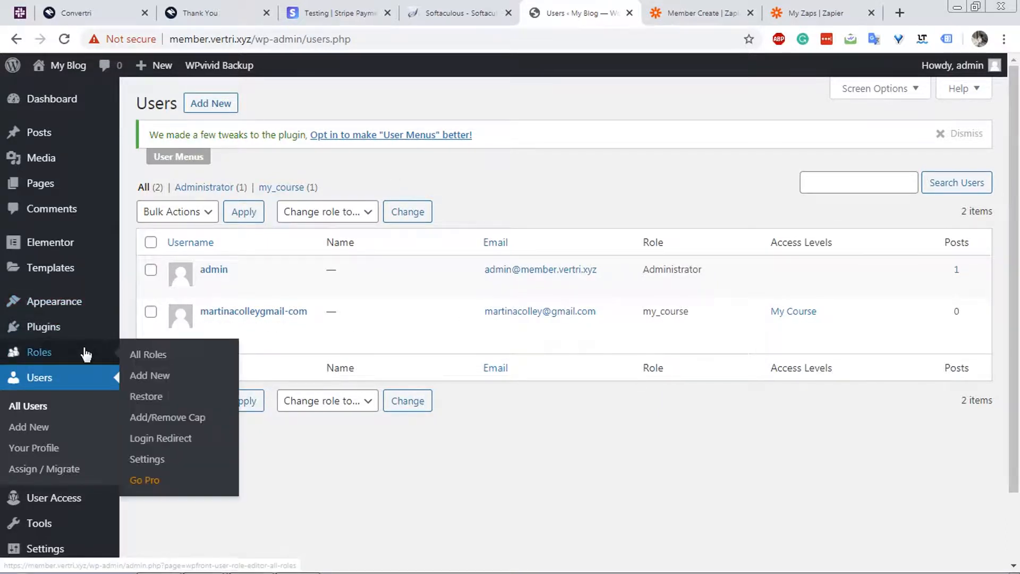
Step: Check the user assignment in the roles list and open the My Course access level's member settings
{"action": "left_click", "coordinate": [85, 354]}
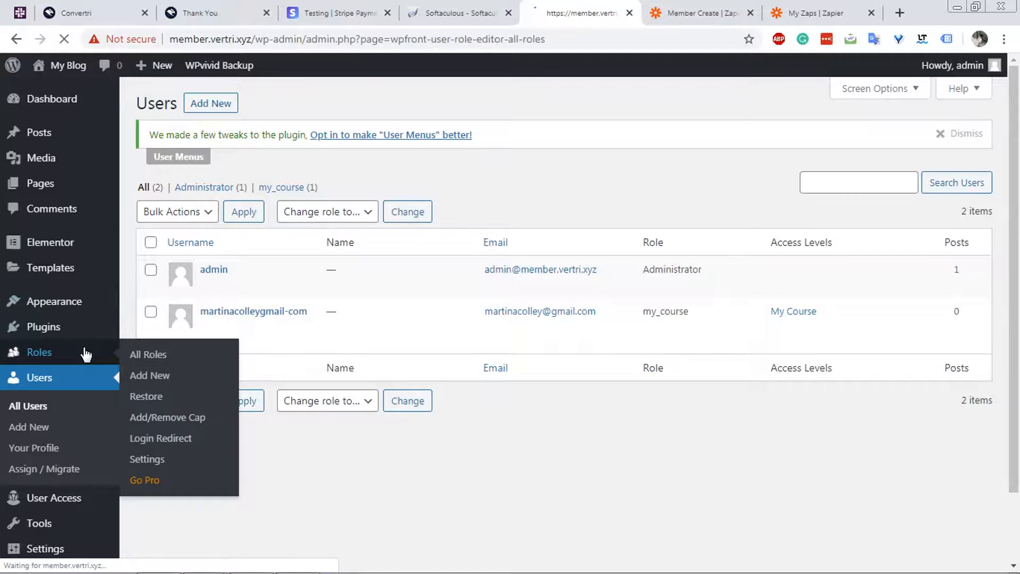
{"action": "scroll", "coordinate": [72, 526], "scroll_direction": "down", "scroll_amount": 3}
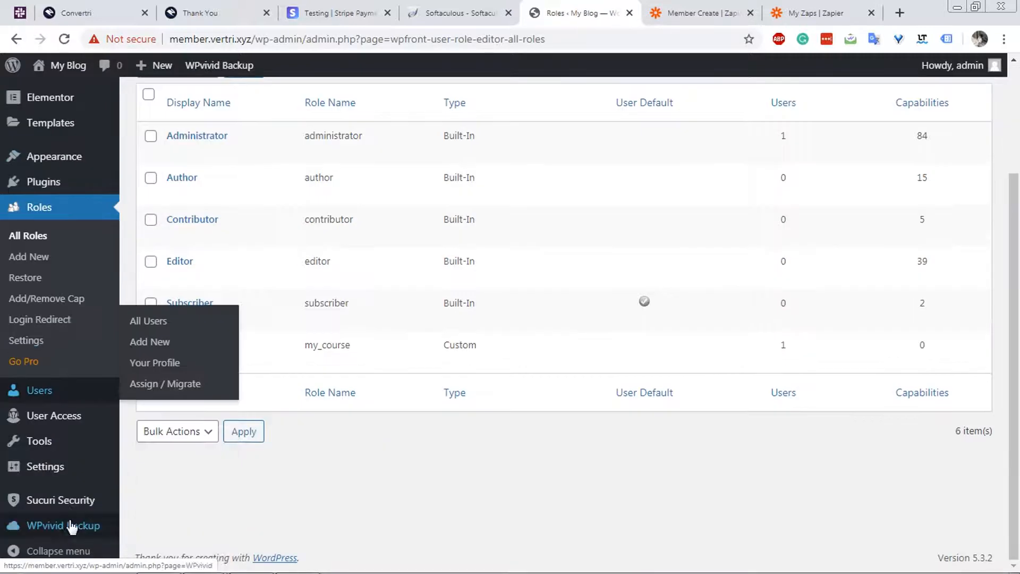
{"action": "left_click", "coordinate": [71, 419]}
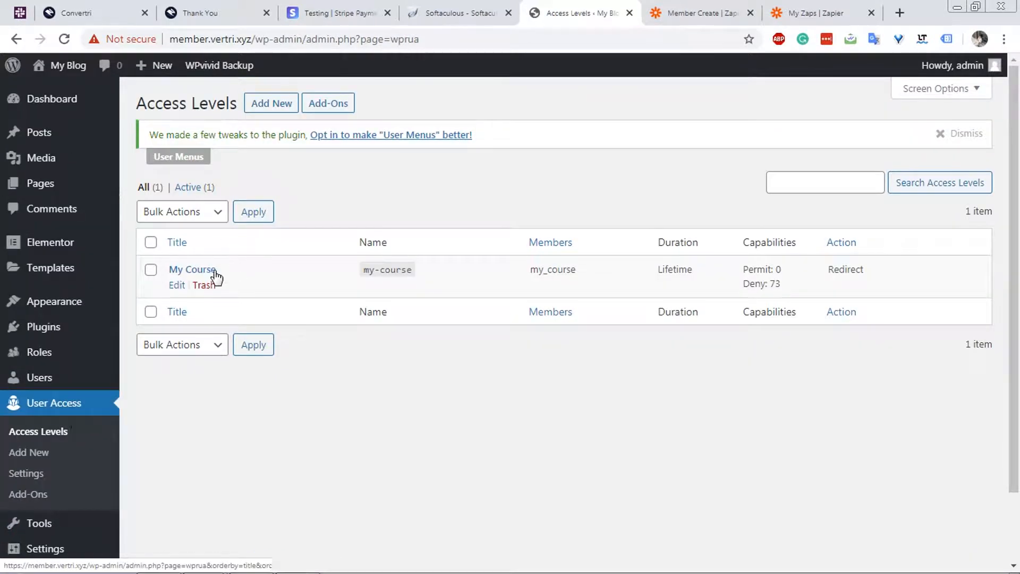
{"action": "left_click", "coordinate": [212, 273]}
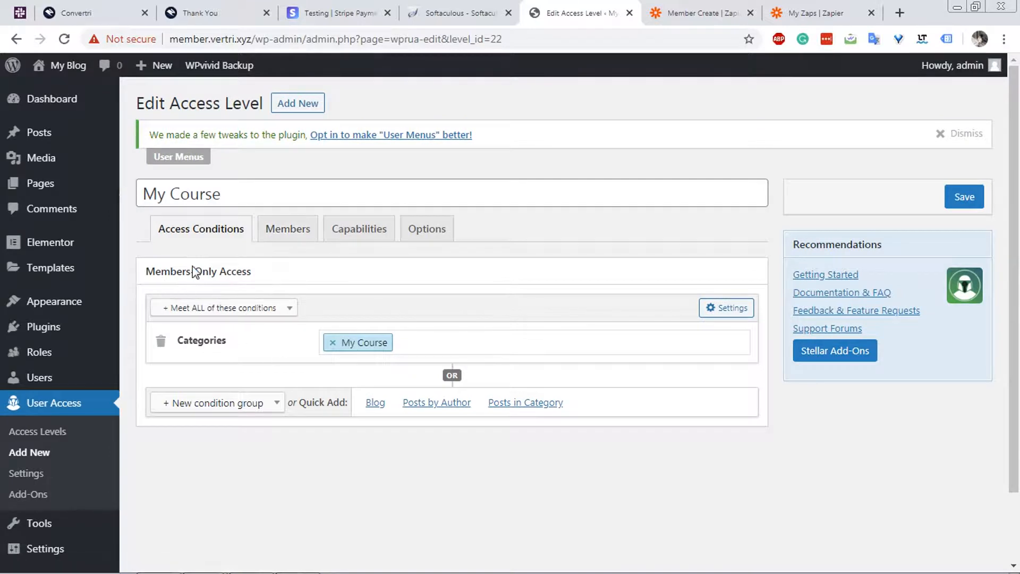
{"action": "left_click", "coordinate": [295, 234]}
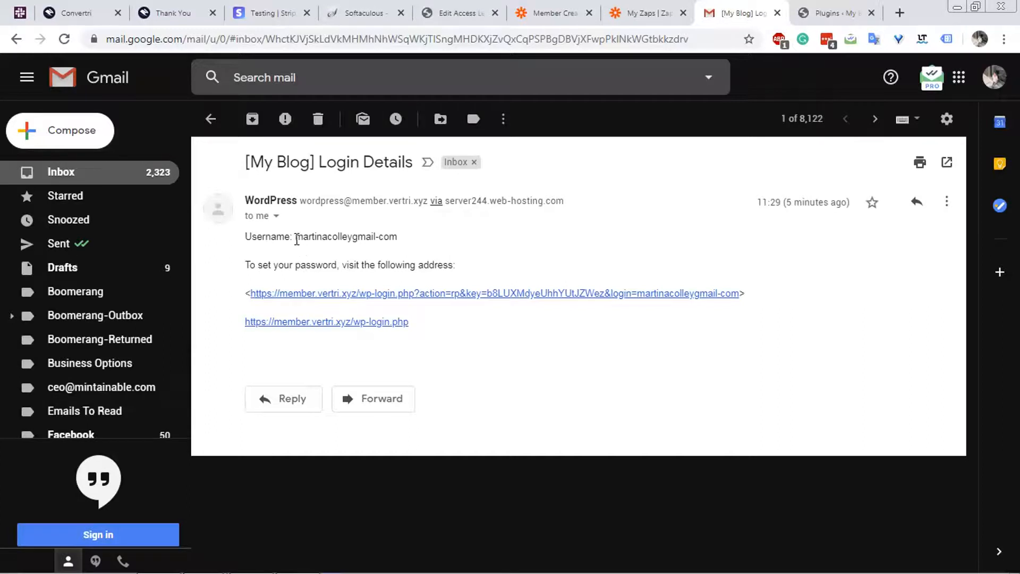
Step: Check the username in the login email, switch to WordPress and open the notification settings of Login With Ajax
{"action": "left_click_drag", "start_coordinate": [296, 238], "coordinate": [398, 237]}
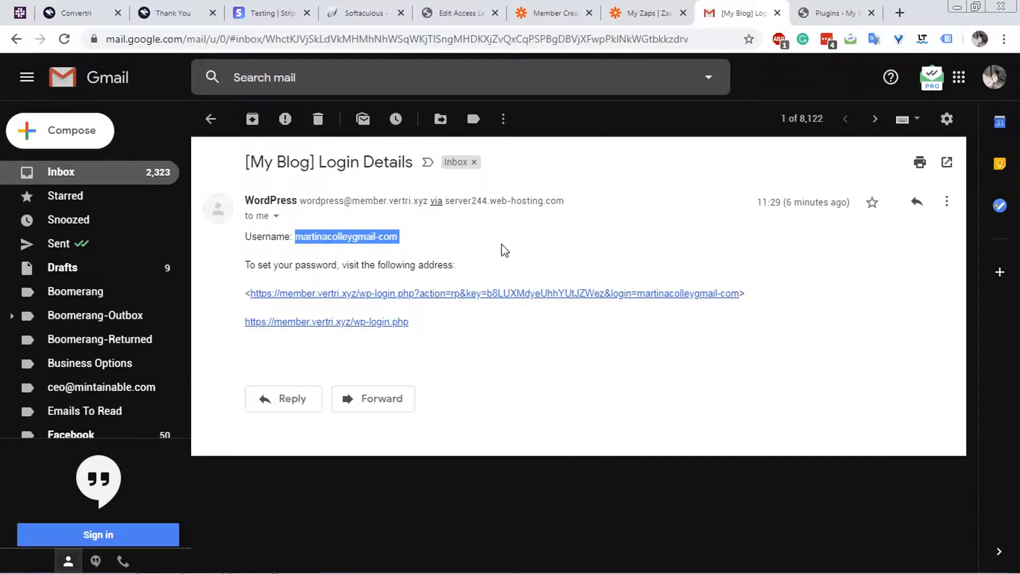
{"action": "left_click", "coordinate": [828, 13]}
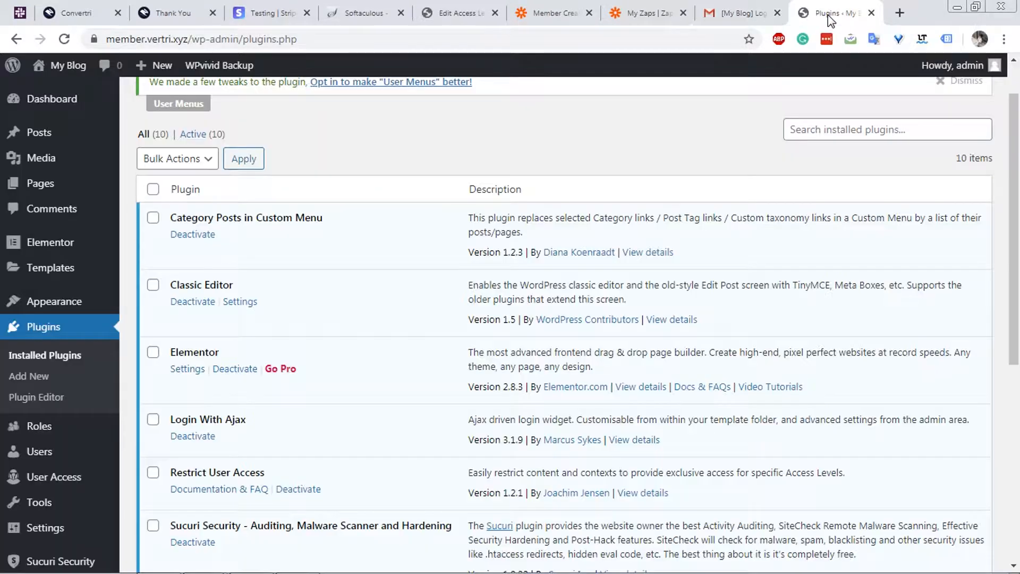
{"action": "scroll", "coordinate": [324, 239], "scroll_direction": "down", "scroll_amount": 7}
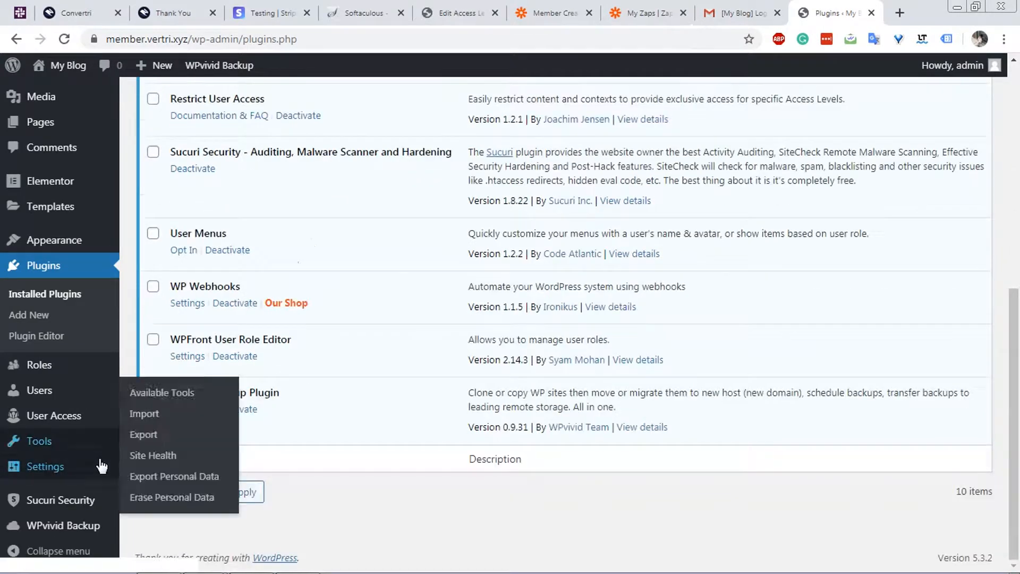
{"action": "mouse_move", "coordinate": [101, 466]}
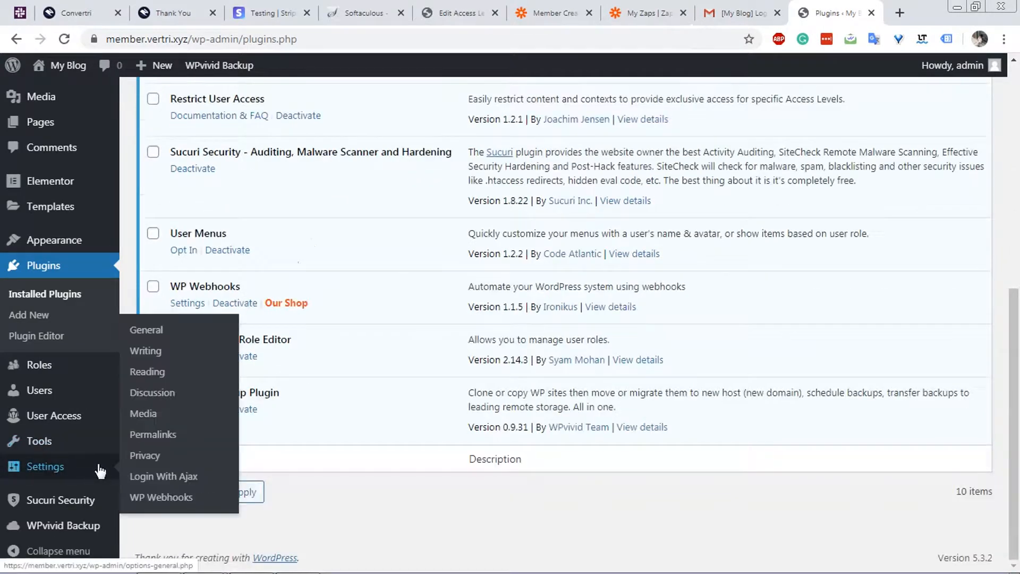
{"action": "left_click", "coordinate": [144, 478]}
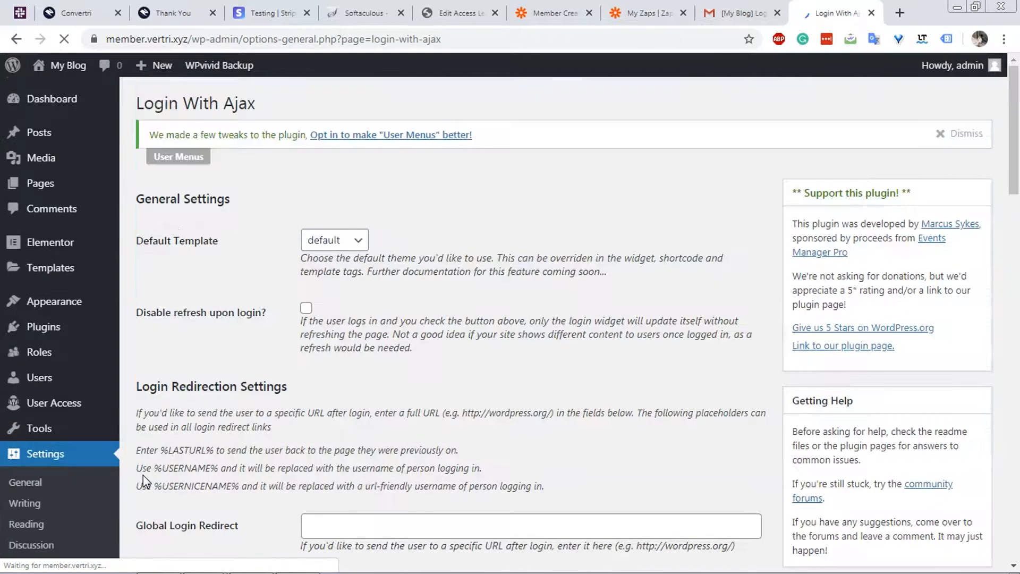
{"action": "scroll", "coordinate": [188, 435], "scroll_direction": "down", "scroll_amount": 15}
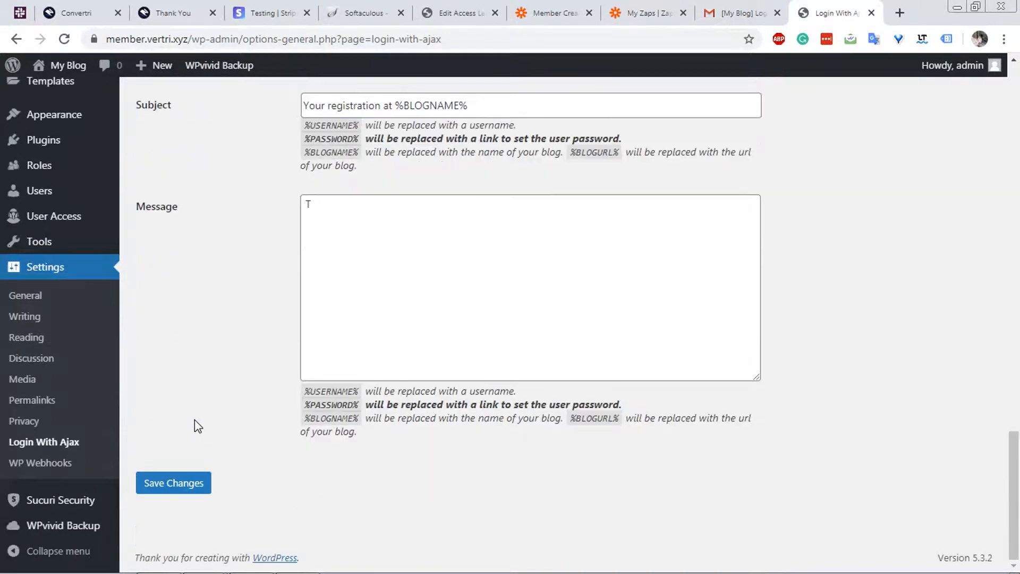
{"action": "scroll", "coordinate": [196, 421], "scroll_direction": "up", "scroll_amount": 2}
{"action": "scroll", "coordinate": [215, 194], "scroll_direction": "up", "scroll_amount": 3}
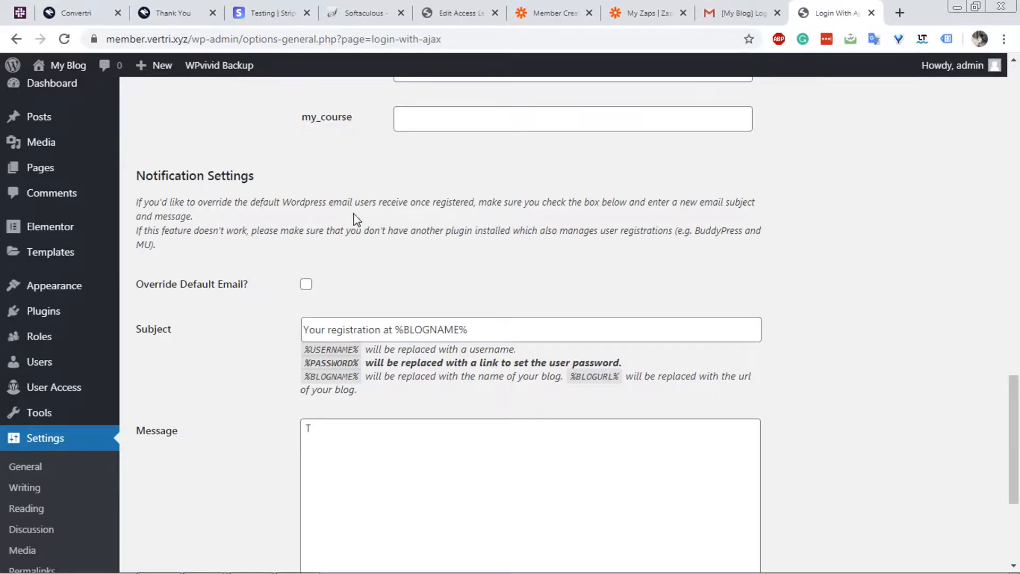
{"action": "scroll", "coordinate": [447, 272], "scroll_direction": "down", "scroll_amount": 1}
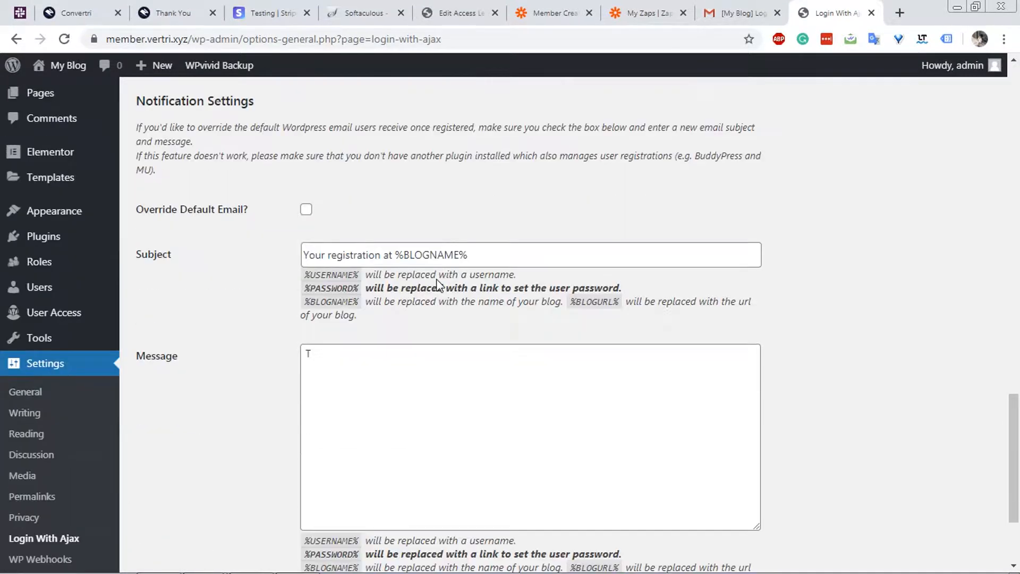
Step: Review the default login email in Gmail, return to the WordPress notification settings and clear the Message text
{"action": "left_click", "coordinate": [718, 16]}
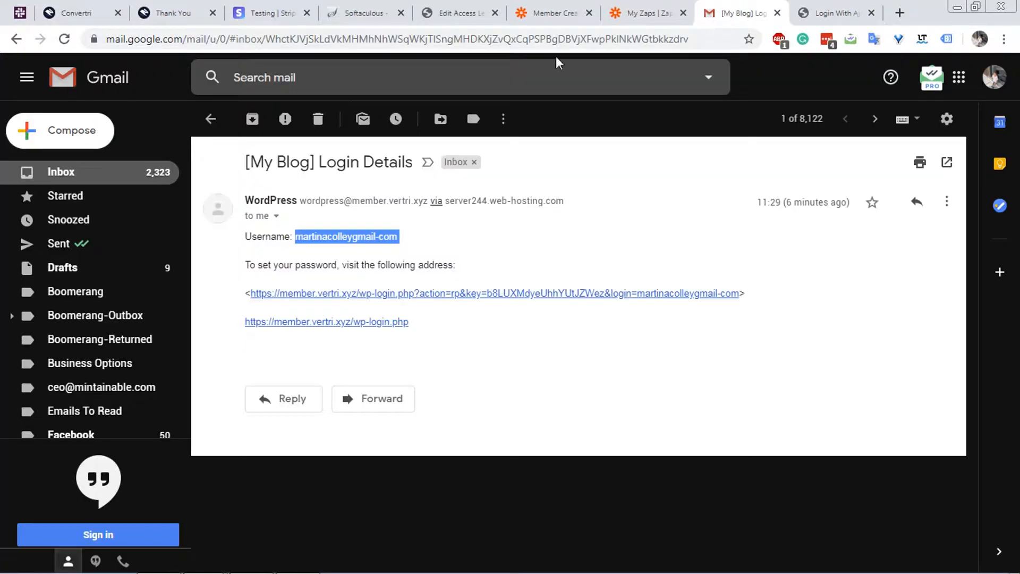
{"action": "left_click", "coordinate": [832, 16]}
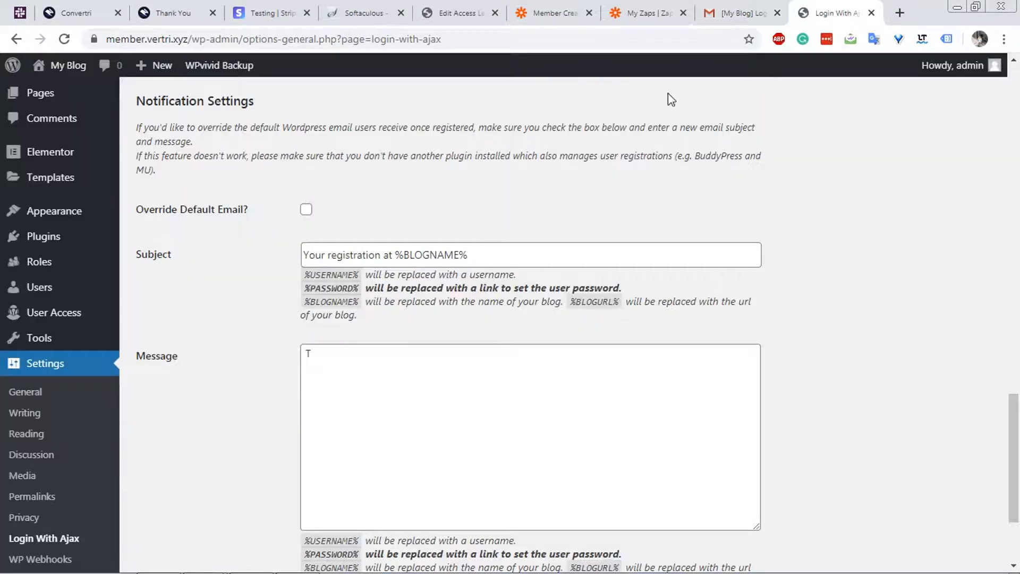
{"action": "scroll", "coordinate": [337, 320], "scroll_direction": "down", "scroll_amount": 1}
{"action": "left_click_drag", "start_coordinate": [341, 281], "coordinate": [264, 263]}
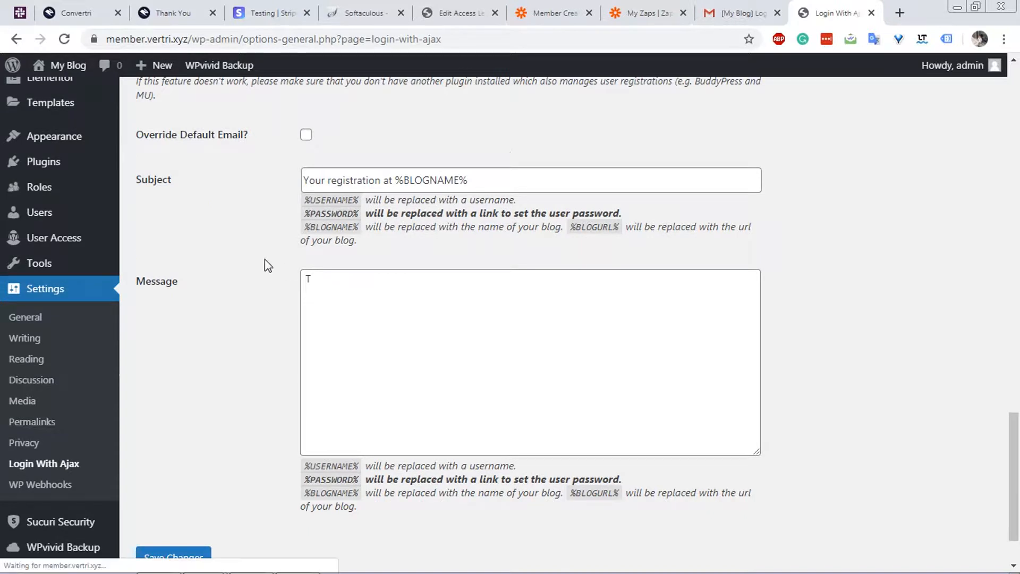
{"action": "key", "text": "BackSpace"}
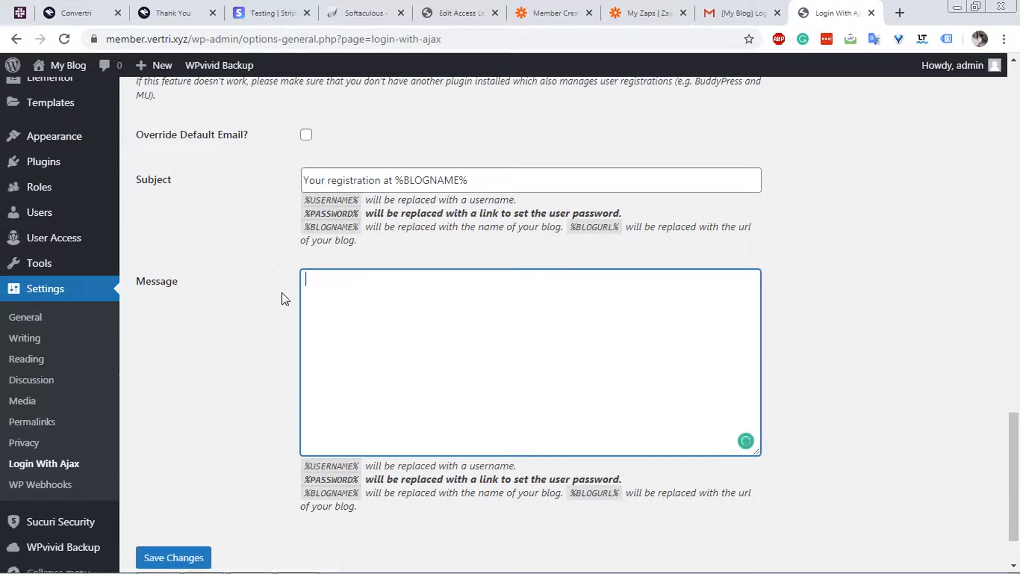
Step: Write the message opening "Hi," and "Thanks for purchasing MyCourse", followed by a "Username:" line with the copied %USERNAME% placeholder
{"action": "mouse_move", "coordinate": [362, 200]}
{"action": "left_mouse_down"}
{"action": "mouse_move", "coordinate": [326, 202]}
{"action": "mouse_move", "coordinate": [363, 203]}
{"action": "left_mouse_up"}
{"action": "key", "text": "ctrl+c"}
{"action": "double_click", "coordinate": [350, 201]}
{"action": "left_click", "coordinate": [314, 203]}
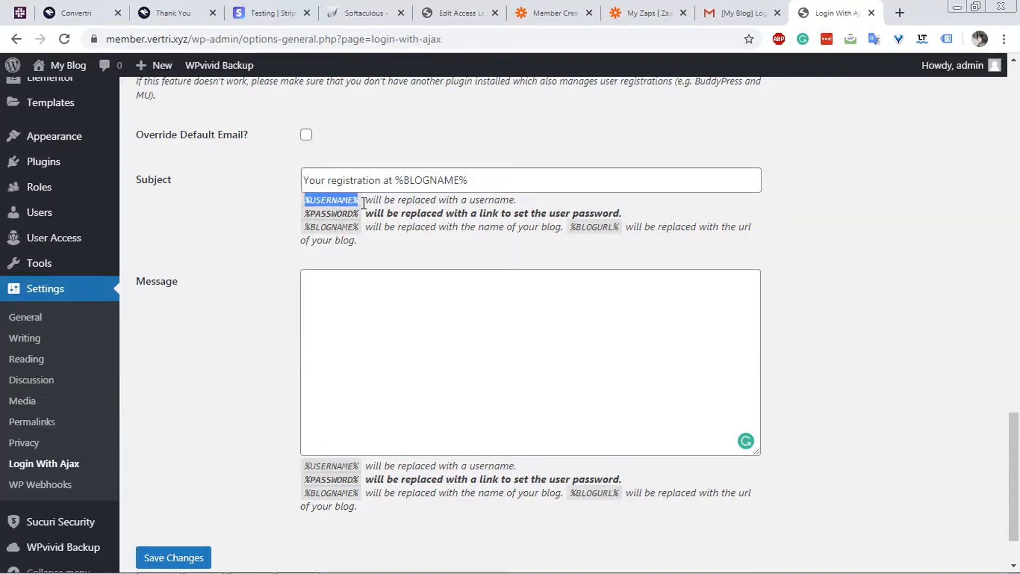
{"action": "left_click", "coordinate": [385, 348]}
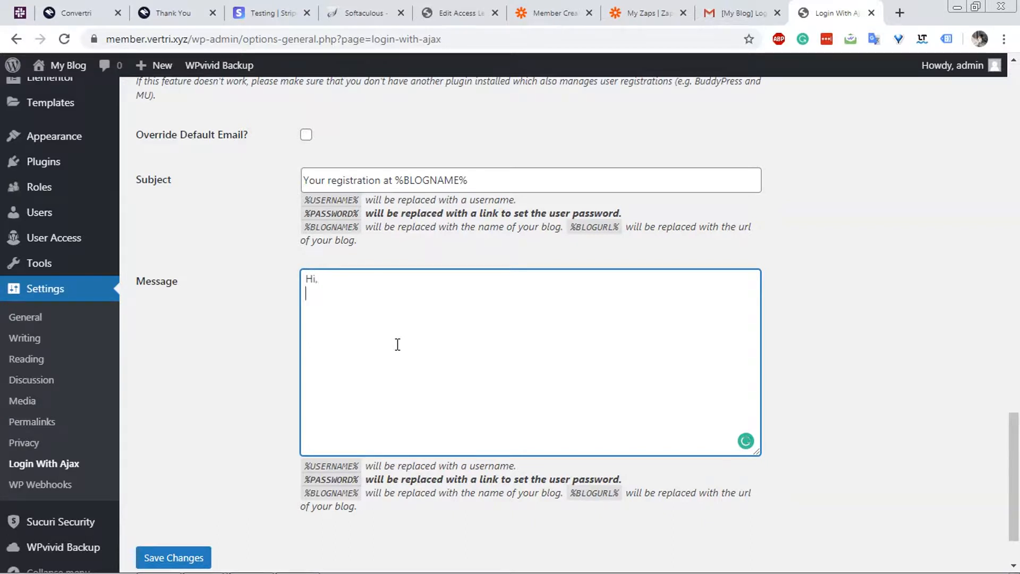
{"action": "type", "text": "Hi,  Thanks for y"}
{"action": "type", "text": "urchasing MyCourse"}
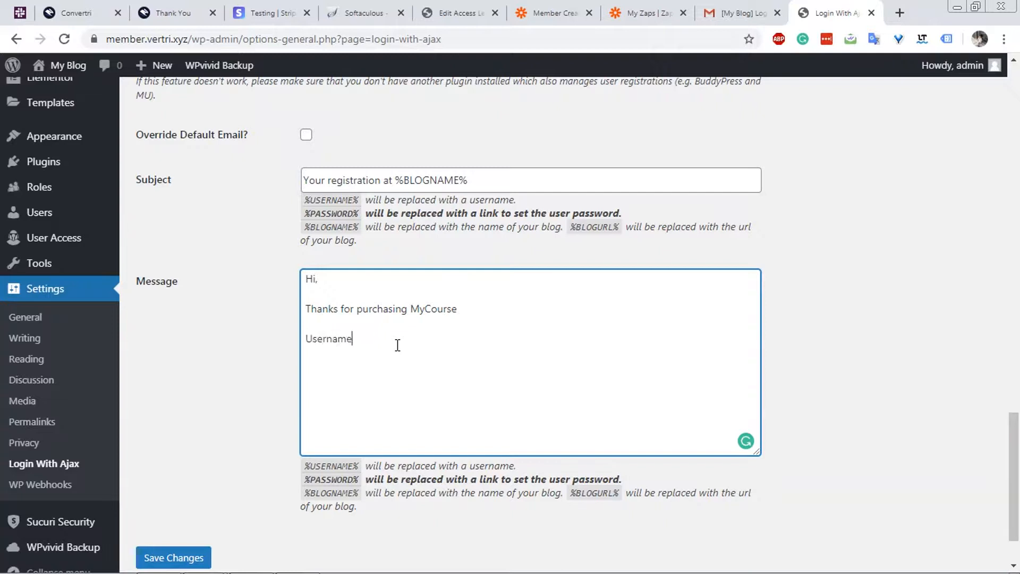
{"action": "key", "text": "ctrl+v"}
Step: Add a "Password:" line with the %PASSWORD% placeholder and close the message with "Speak soon," and the sender's first name
{"action": "type", "text": "Password"}
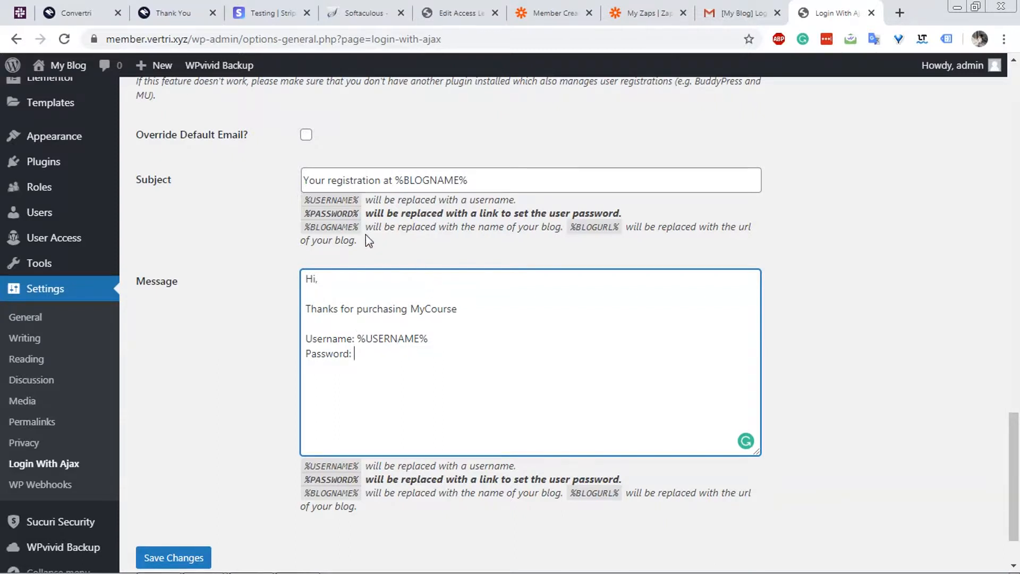
{"action": "left_click_drag", "start_coordinate": [359, 213], "coordinate": [306, 213]}
{"action": "key", "text": "ctrl+c"}
{"action": "left_click", "coordinate": [368, 354]}
{"action": "key", "text": "ctrl+v"}
{"action": "type", "text": "Speak"}
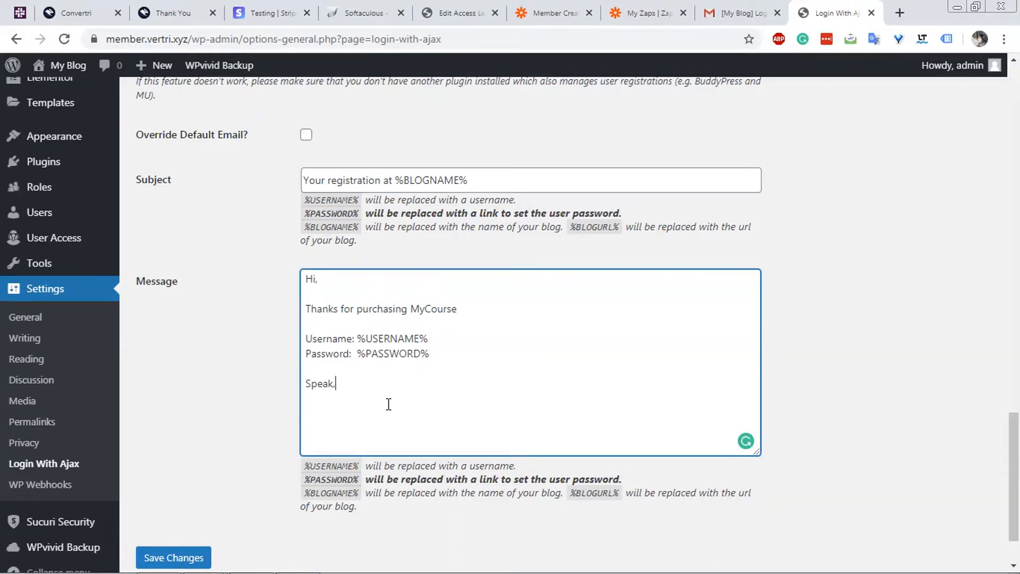
{"action": "key", "text": "Return"}
{"action": "type", "text": "Martin"}
Step: Compare with the default login email in Gmail, then return to WordPress and enable Override Default Email
{"action": "left_click", "coordinate": [722, 13]}
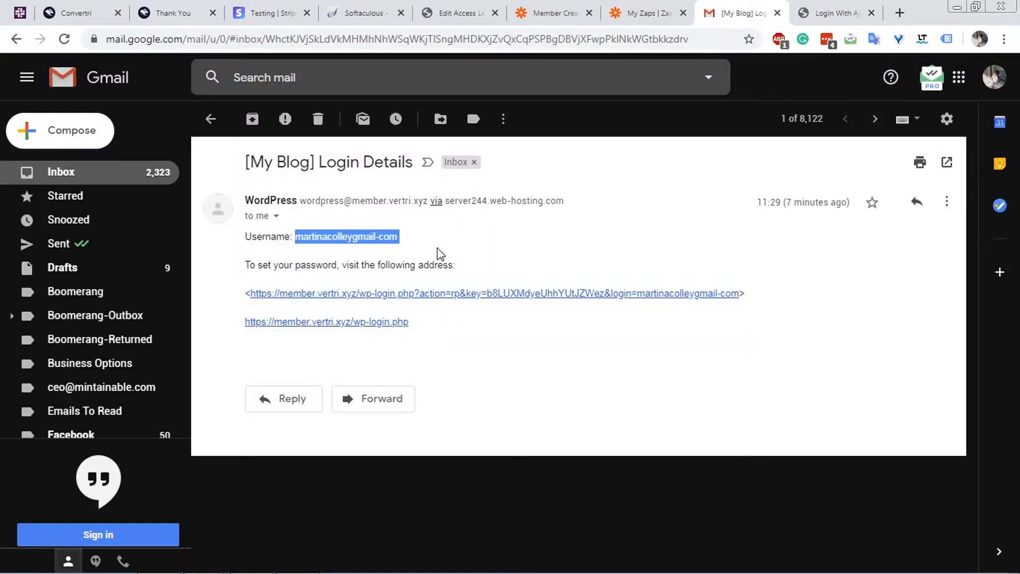
{"action": "left_click", "coordinate": [826, 13]}
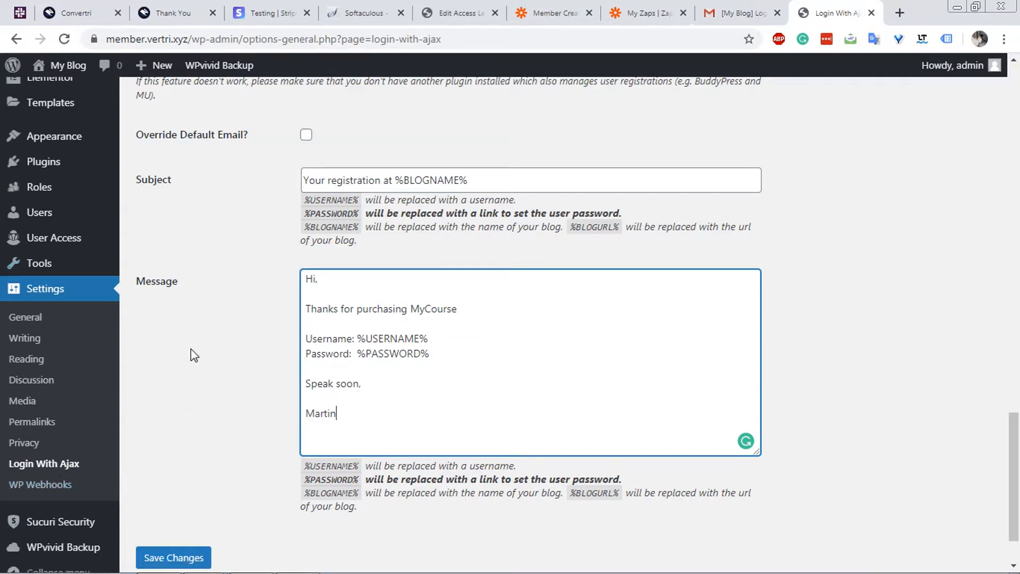
{"action": "scroll", "coordinate": [196, 330], "scroll_direction": "up", "scroll_amount": 3}
{"action": "left_click", "coordinate": [304, 286]}
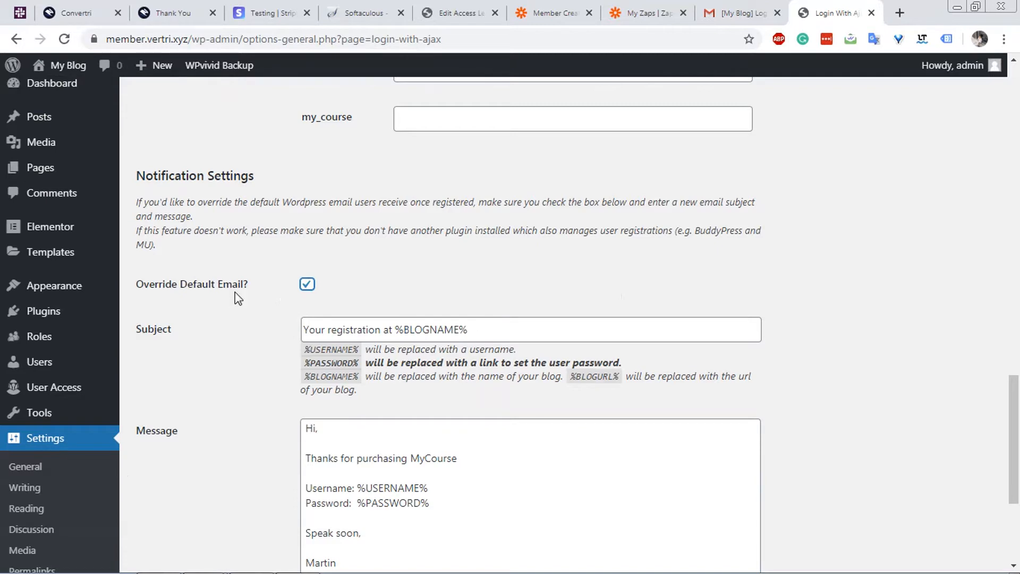
{"action": "scroll", "coordinate": [265, 340], "scroll_direction": "down", "scroll_amount": 1}
{"action": "scroll", "coordinate": [261, 365], "scroll_direction": "down", "scroll_amount": 3}
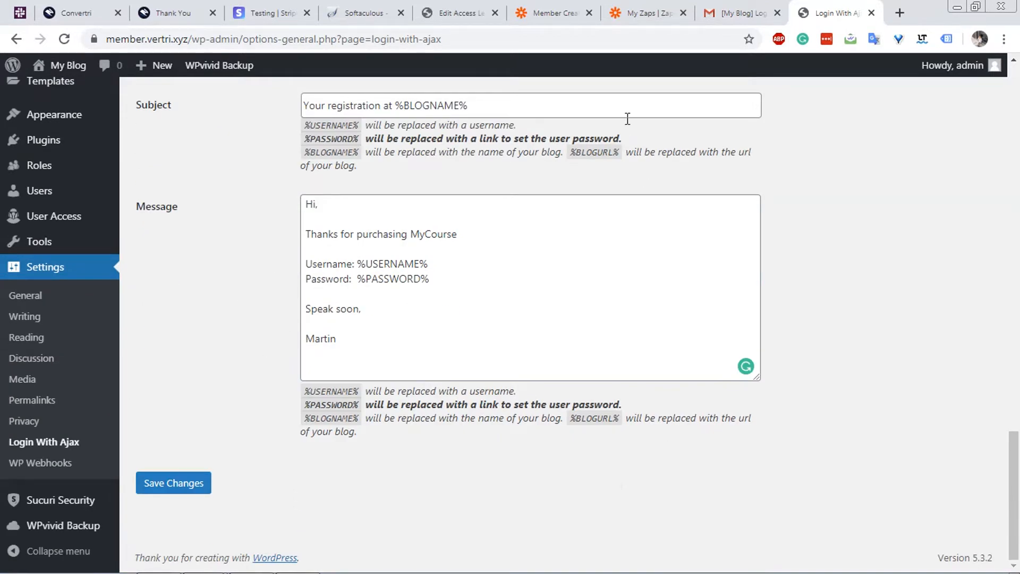
{"action": "left_click", "coordinate": [713, 15]}
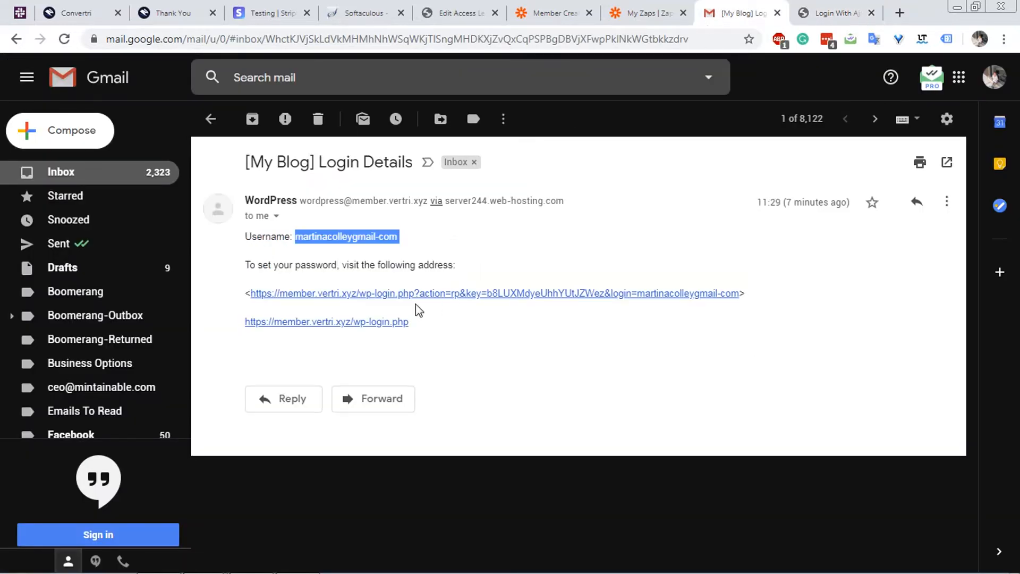
{"action": "left_click", "coordinate": [821, 19]}
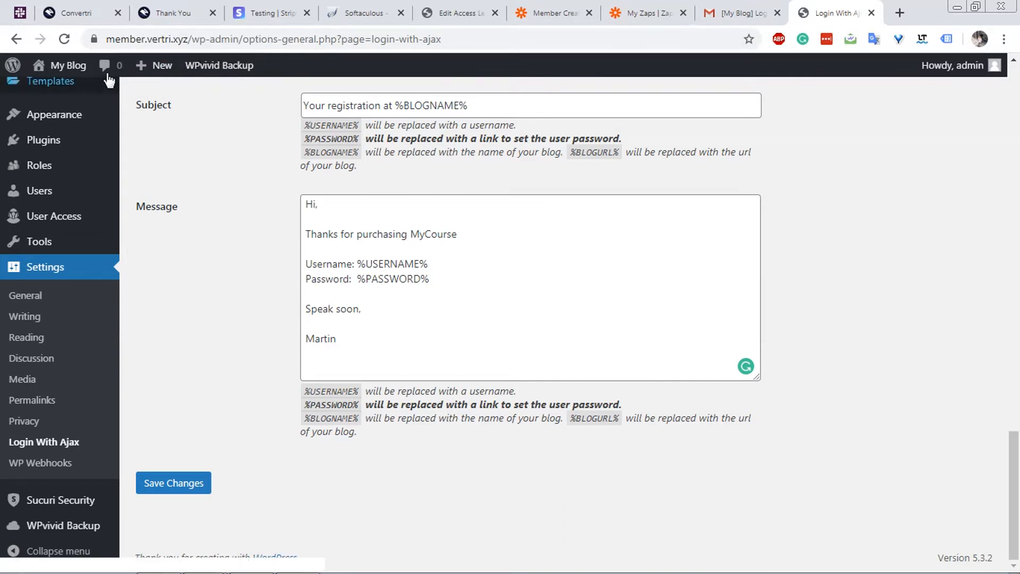
{"action": "left_click_drag", "start_coordinate": [190, 41], "coordinate": [106, 42]}
{"action": "key", "text": "ctrl+c"}
{"action": "left_click", "coordinate": [720, 18]}
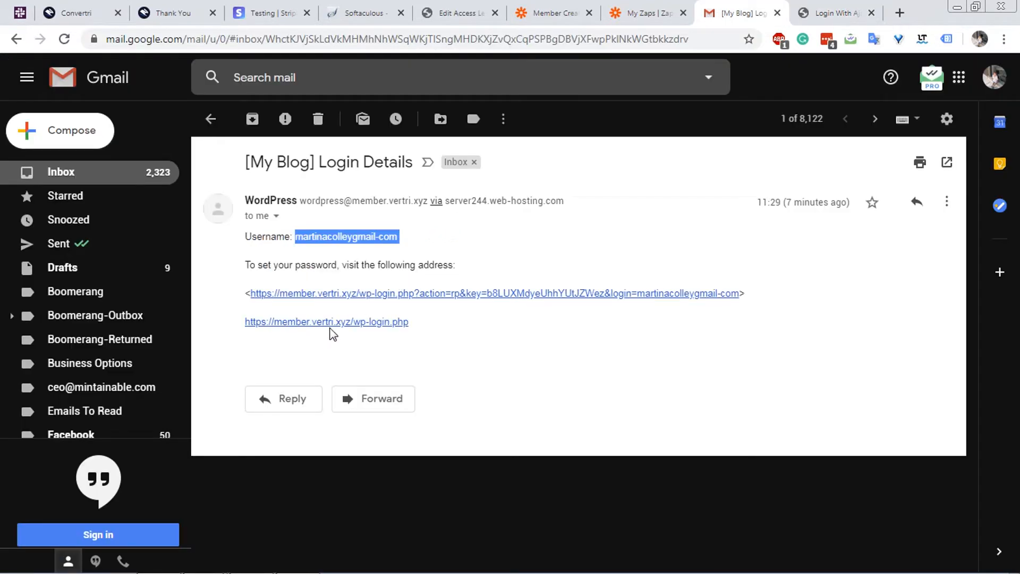
{"action": "left_click", "coordinate": [816, 16]}
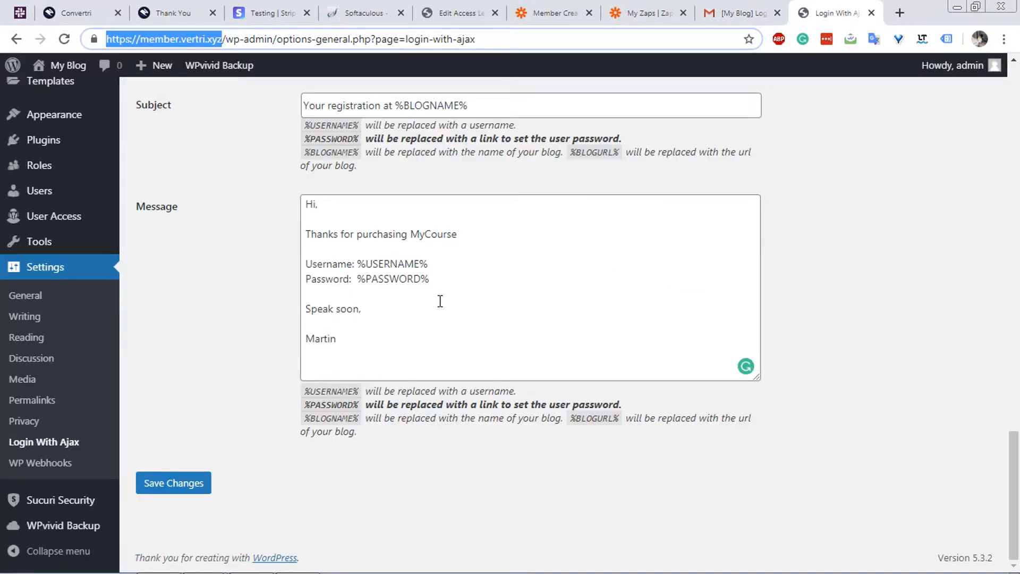
{"action": "left_click", "coordinate": [454, 286]}
{"action": "key", "text": "Return"}
{"action": "key", "text": "Return"}
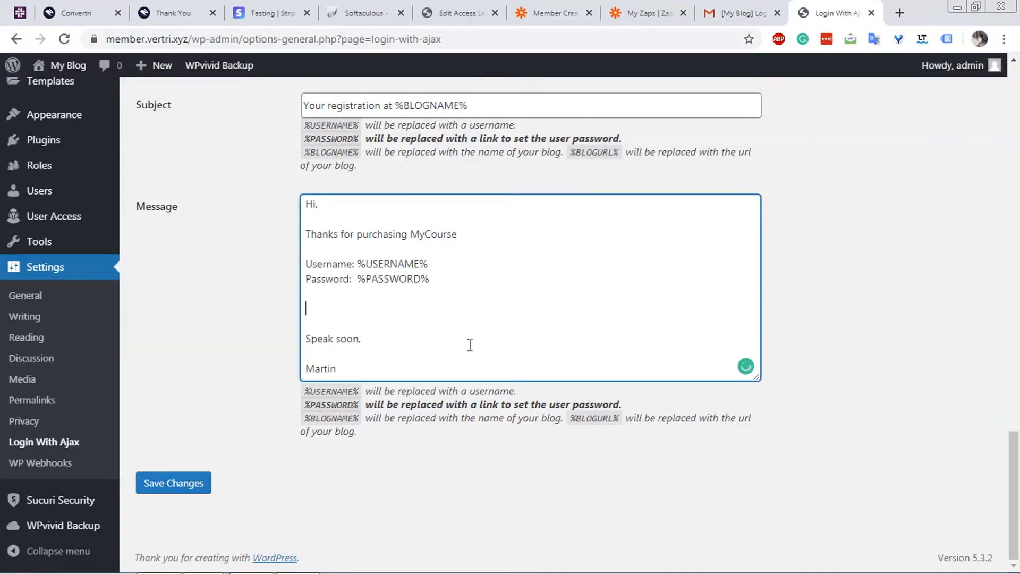
{"action": "type", "text": "You can login via "}
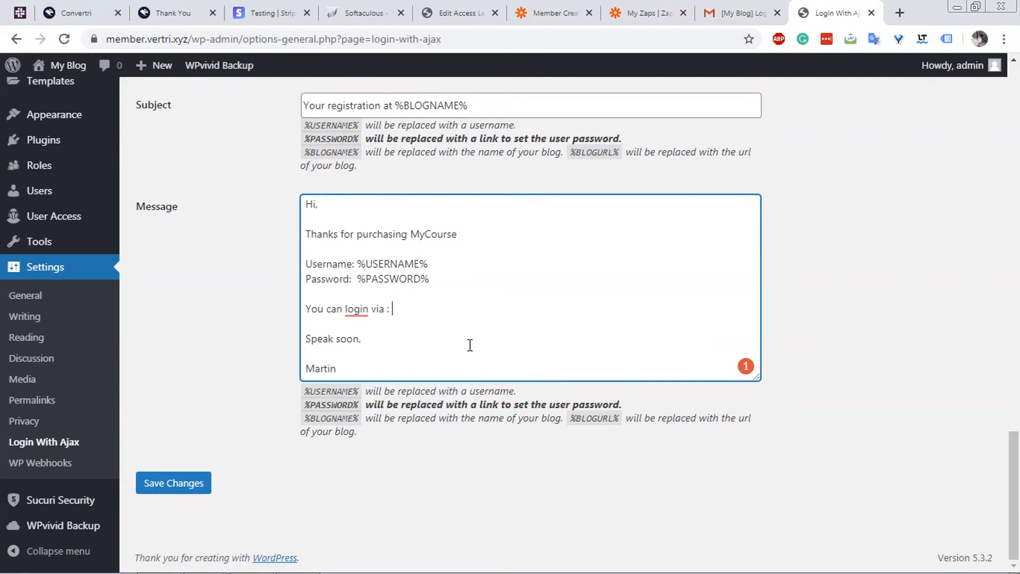
{"action": "type", "text": ":"}
{"action": "key", "text": "ctrl+v"}
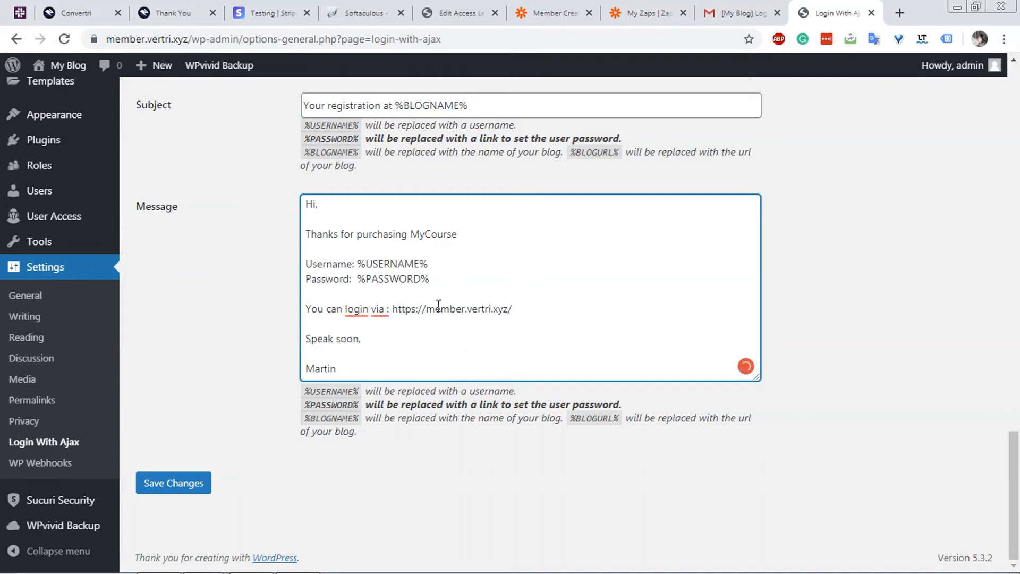
{"action": "left_click_drag", "start_coordinate": [397, 313], "coordinate": [524, 319]}
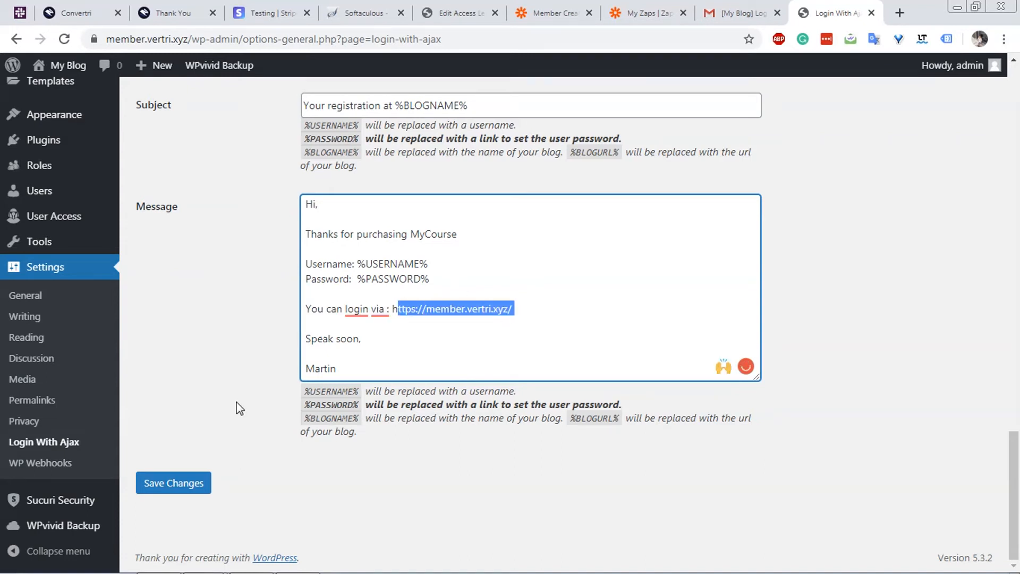